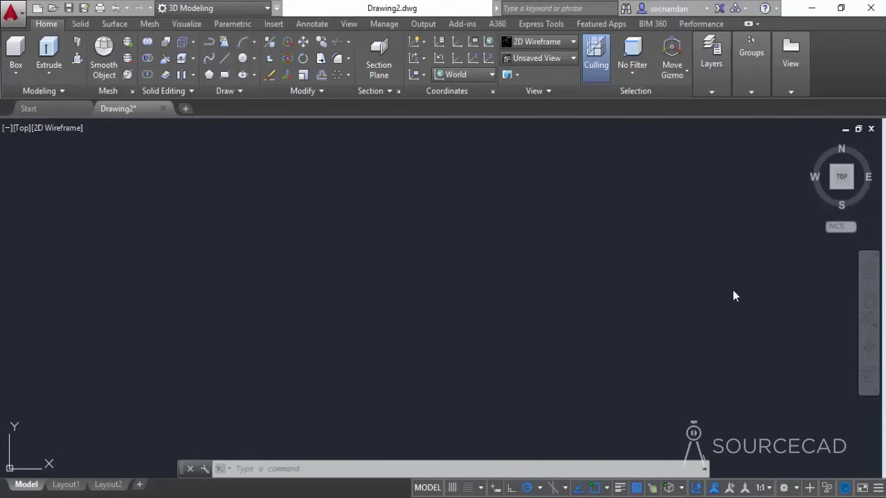
# Keep the 3D Modeling workspace active.
pyautogui.click(216, 8)
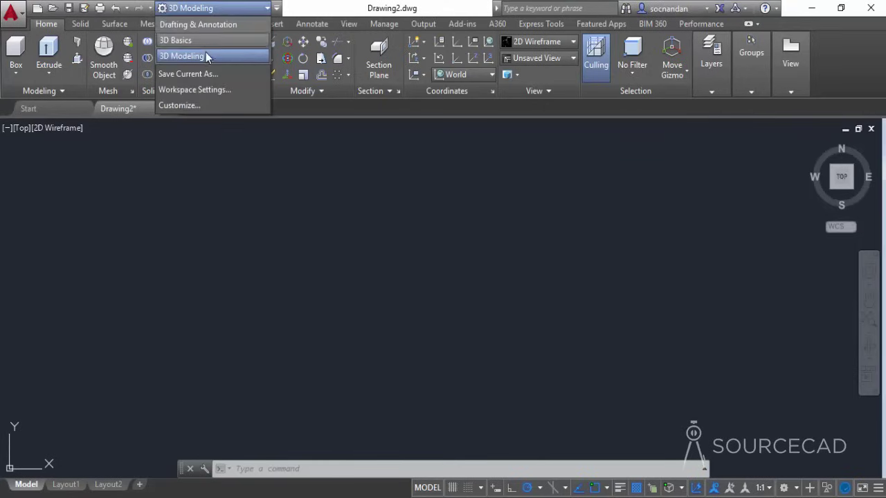
pyautogui.click(231, 9)
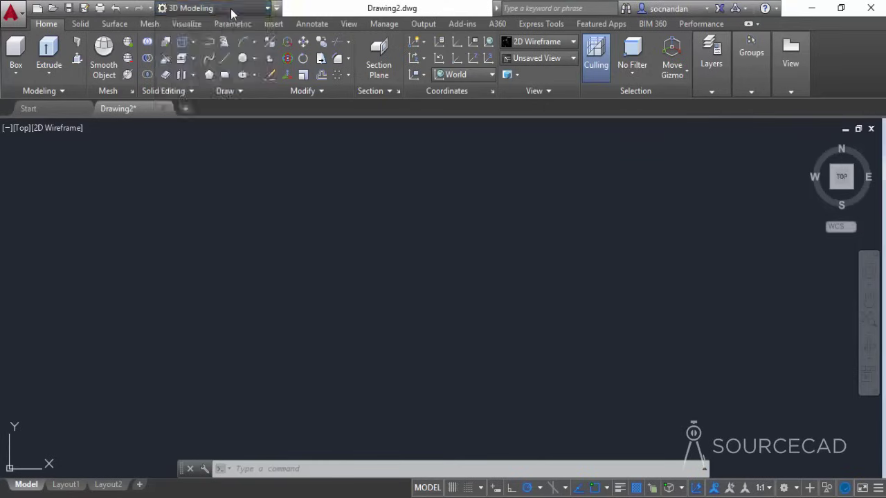
pyautogui.click(784, 489)
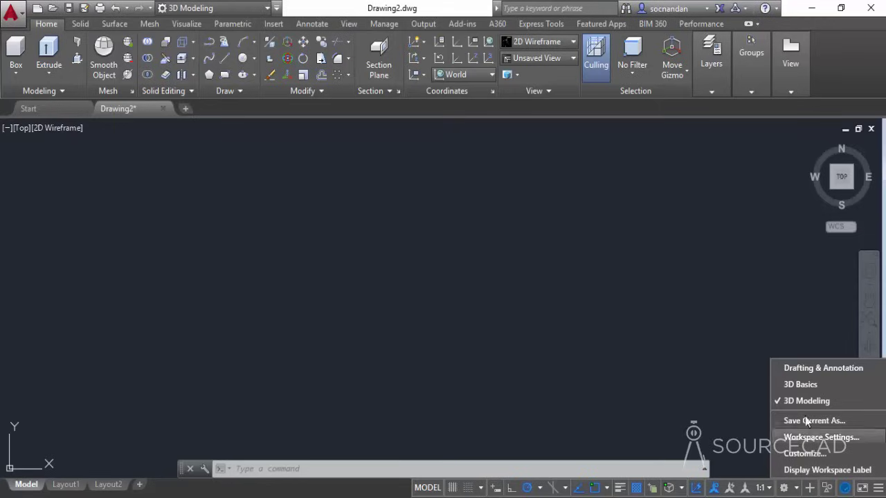
pyautogui.click(809, 399)
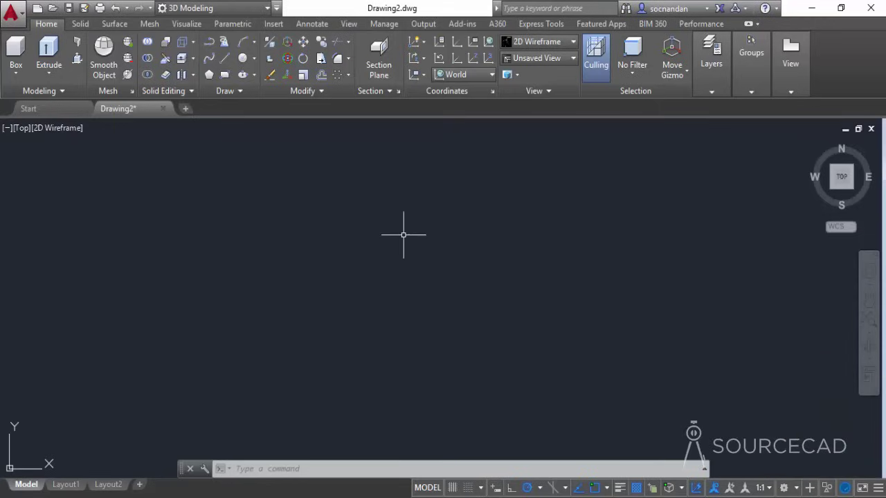
# Draw a 150-unit vertical line.
pyautogui.click(224, 60)
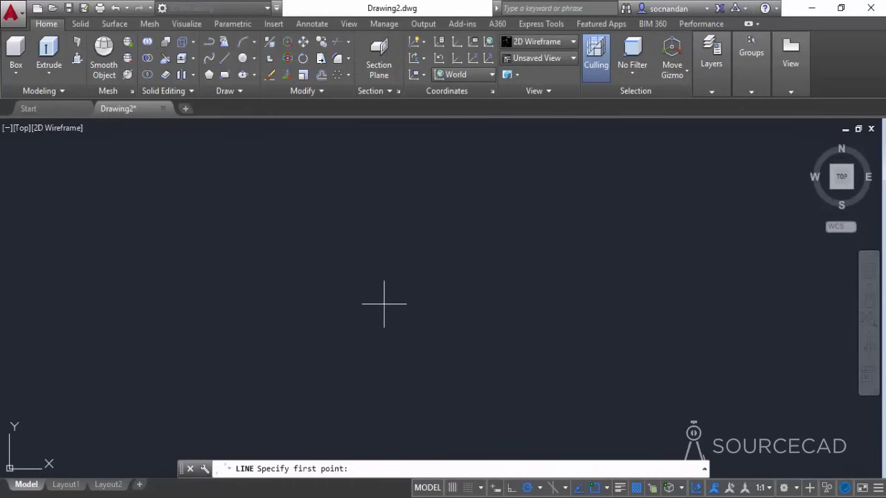
pyautogui.click(399, 376)
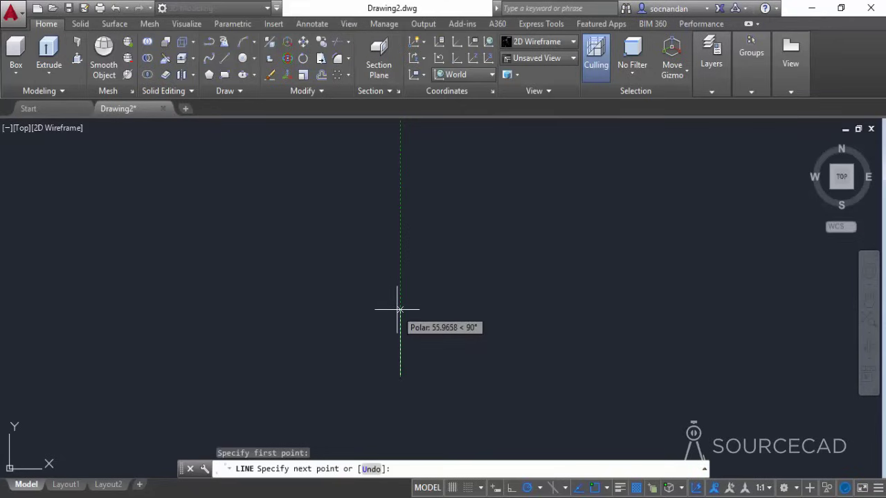
pyautogui.write('1')
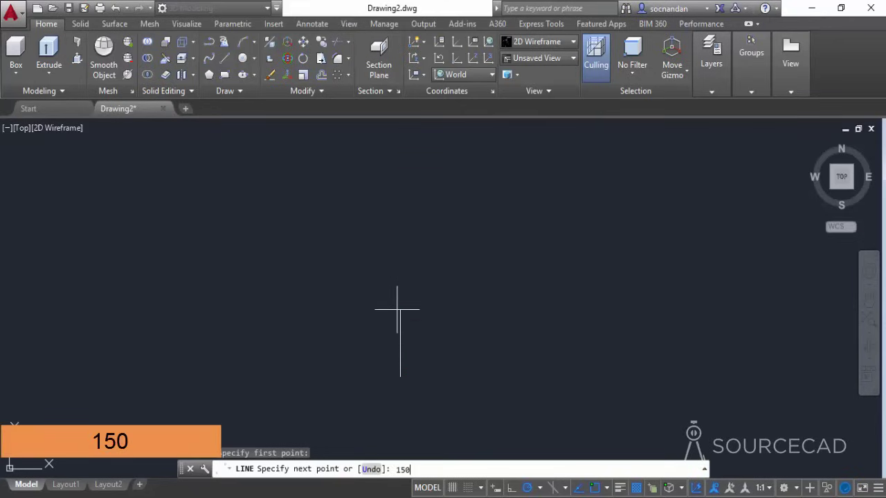
pyautogui.write('50')
pyautogui.press('Return')
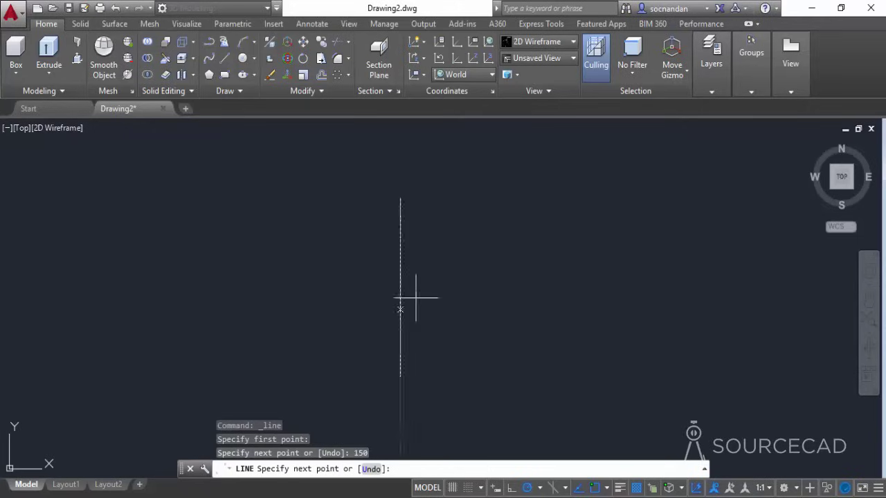
pyautogui.press('Return')
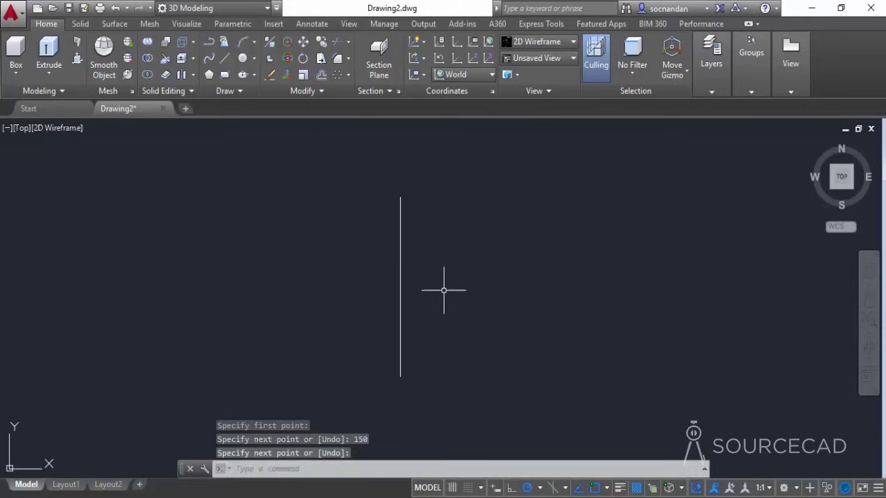
pyautogui.press('Return')
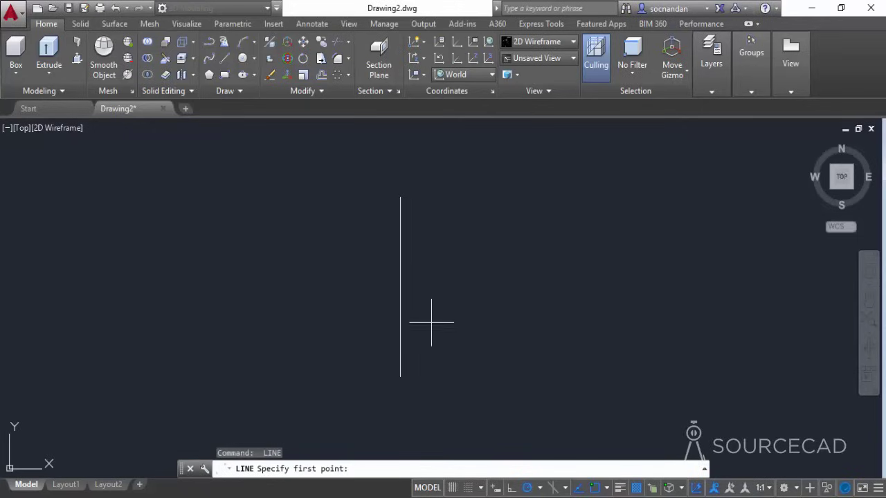
pyautogui.click(399, 376)
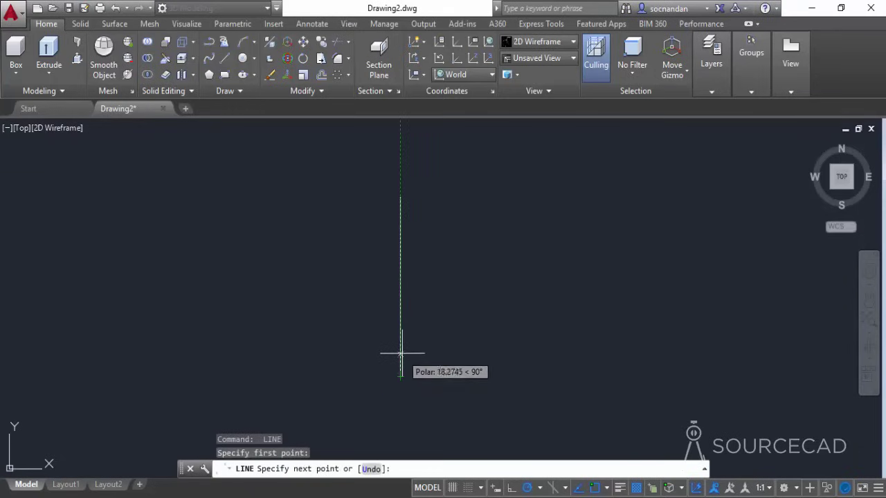
pyautogui.write('50')
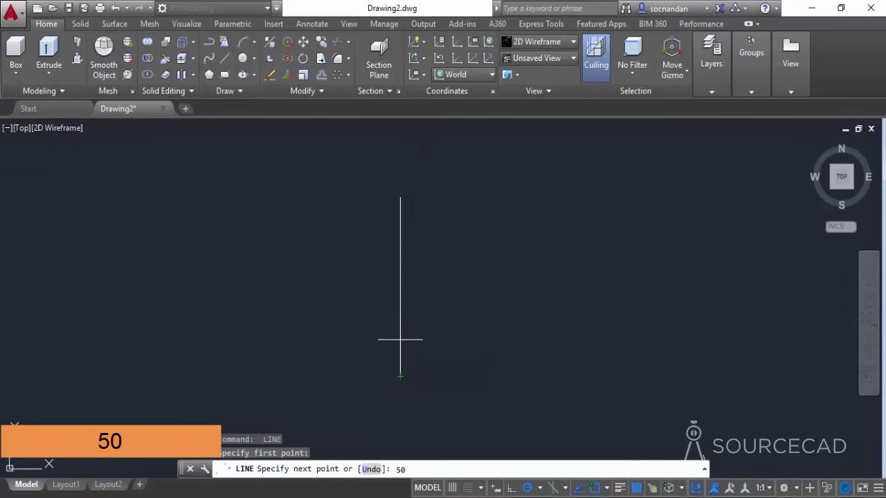
pyautogui.press('Return')
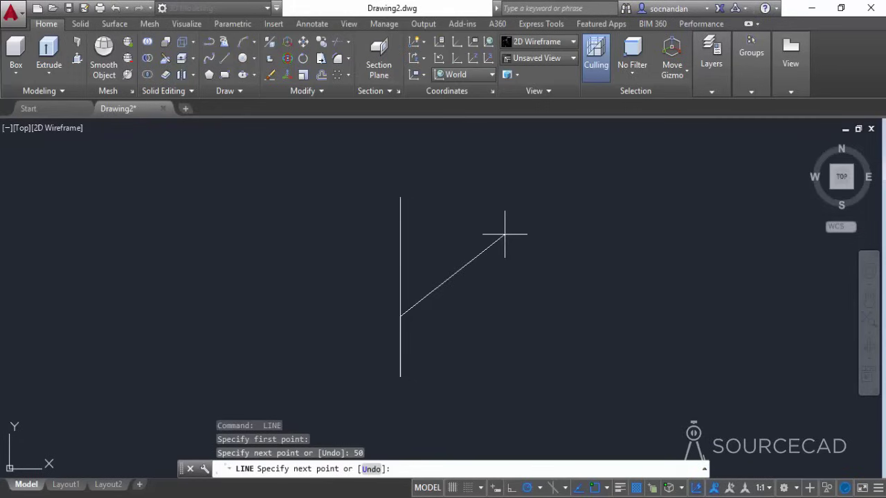
pyautogui.write('@120<25')
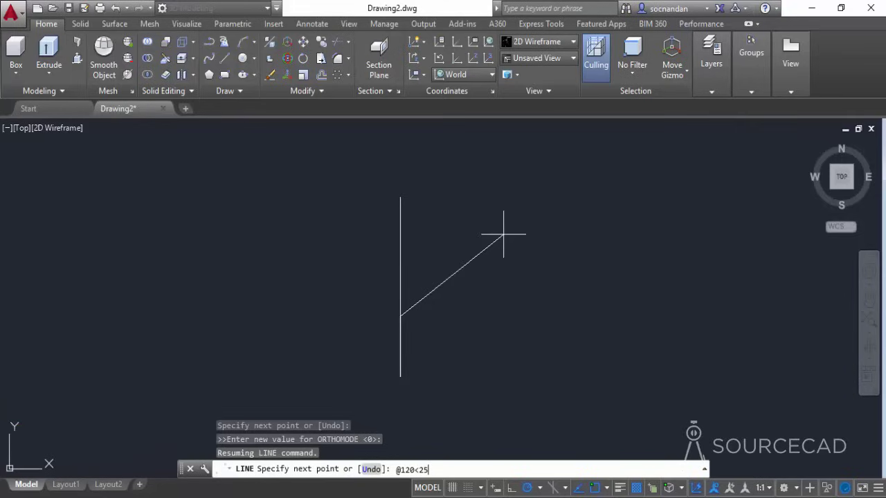
pyautogui.press('Return')
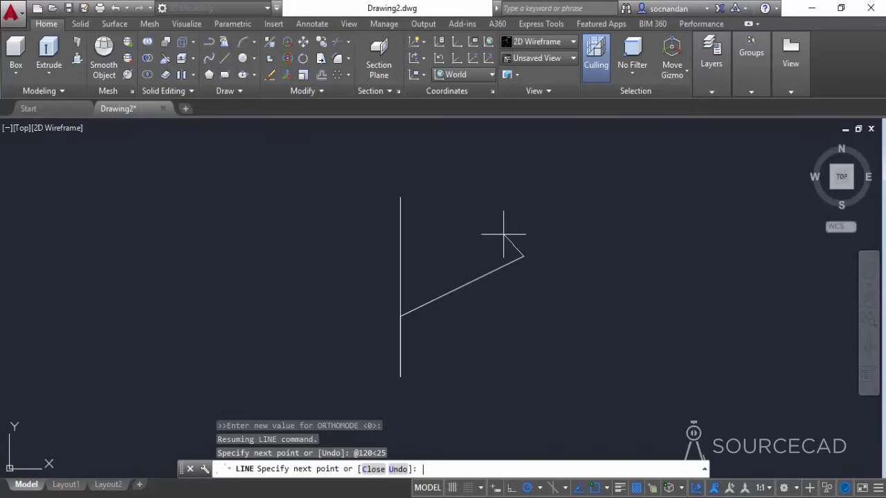
pyautogui.press('Return')
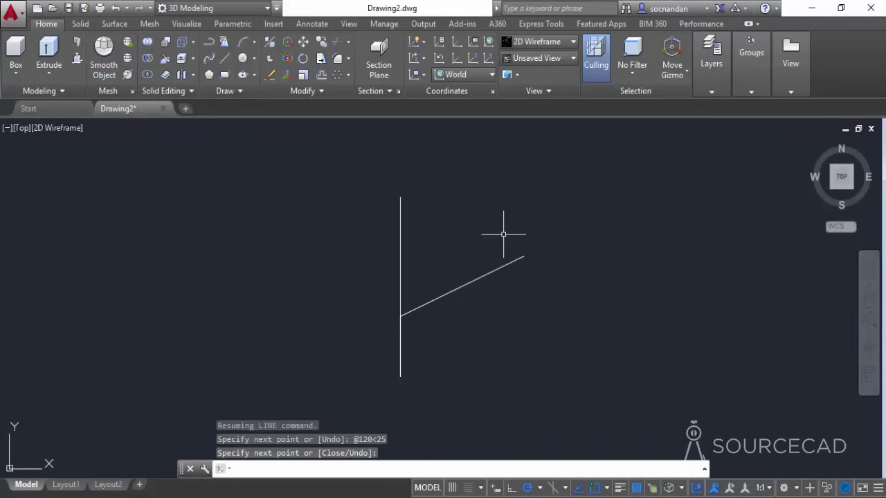
# Erase the short 50-unit segment overlapping the vertical line.
pyautogui.click(401, 326)
pyautogui.rightClick(347, 292)
pyautogui.click(393, 247)
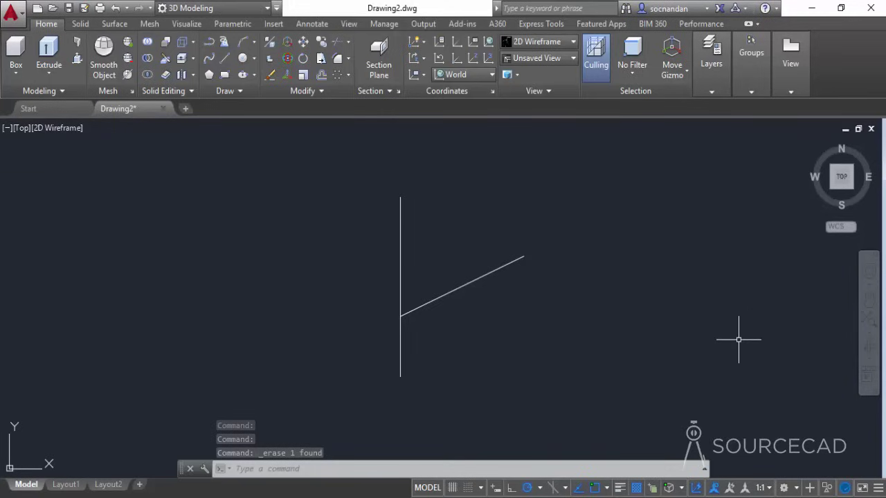
# Go to the Home 3D view and set a Z-axis UCS along the 150-unit line.
pyautogui.click(810, 145)
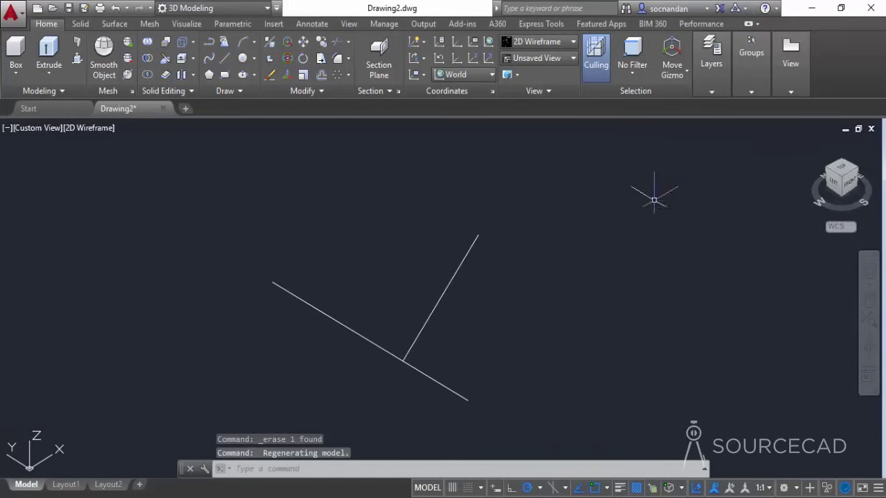
pyautogui.moveTo(512, 339); pyautogui.dragTo(531, 309, button='middle')
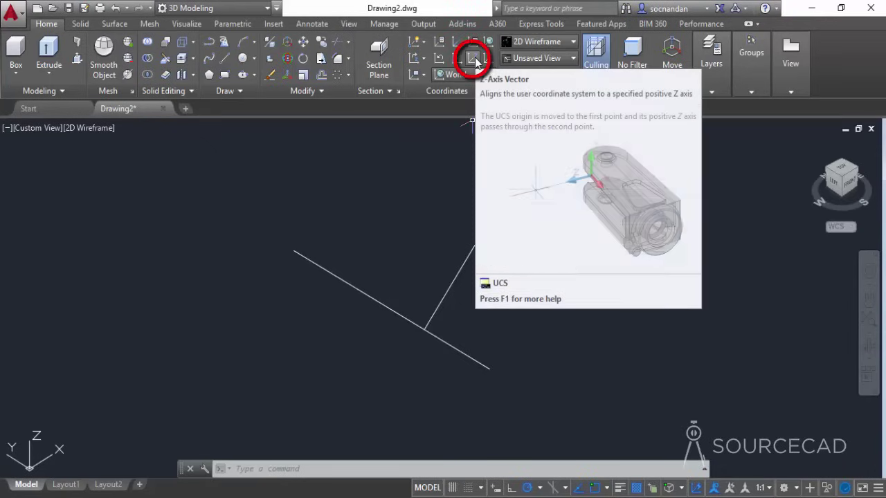
pyautogui.click(475, 60)
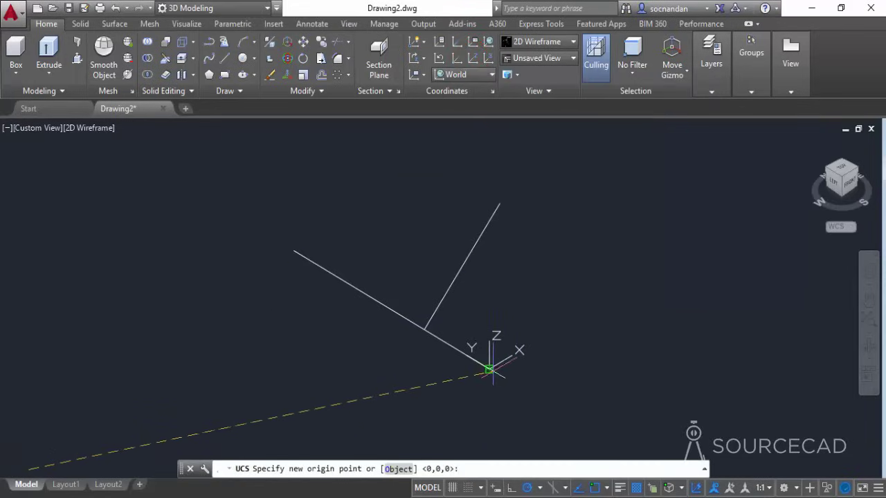
pyautogui.click(488, 370)
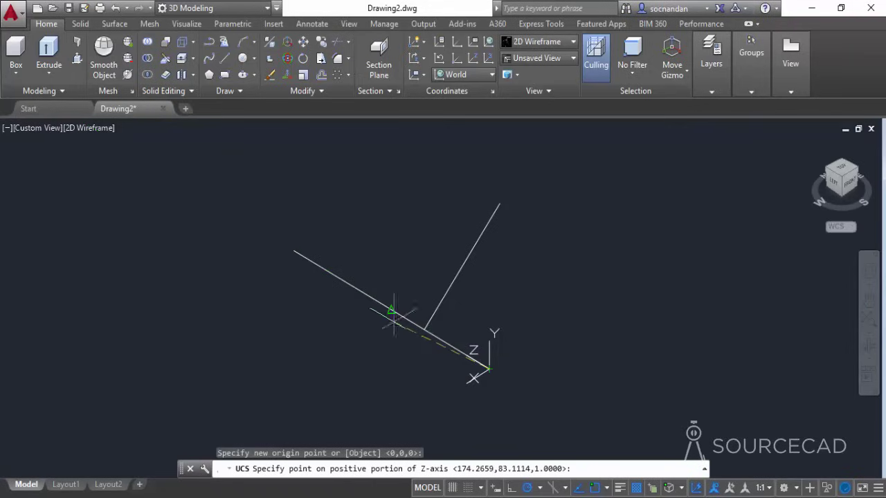
pyautogui.click(294, 251)
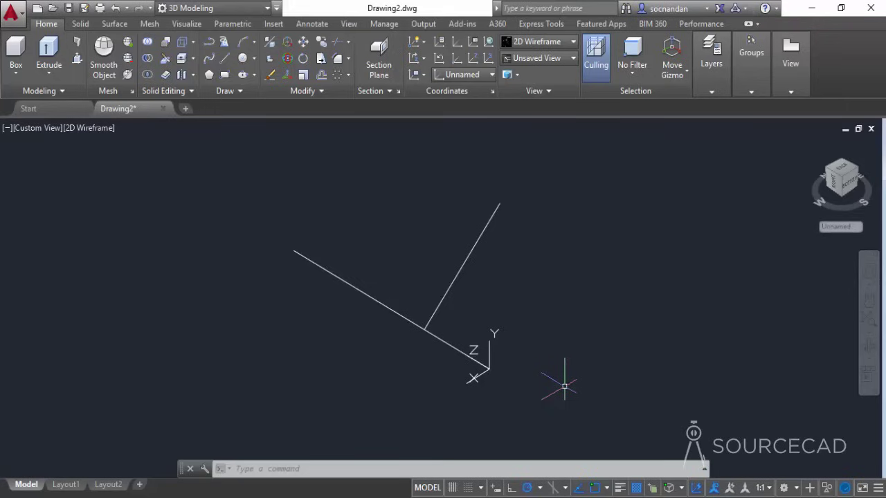
# Draw a radius-25 circle at the long line's far end.
pyautogui.click(243, 59)
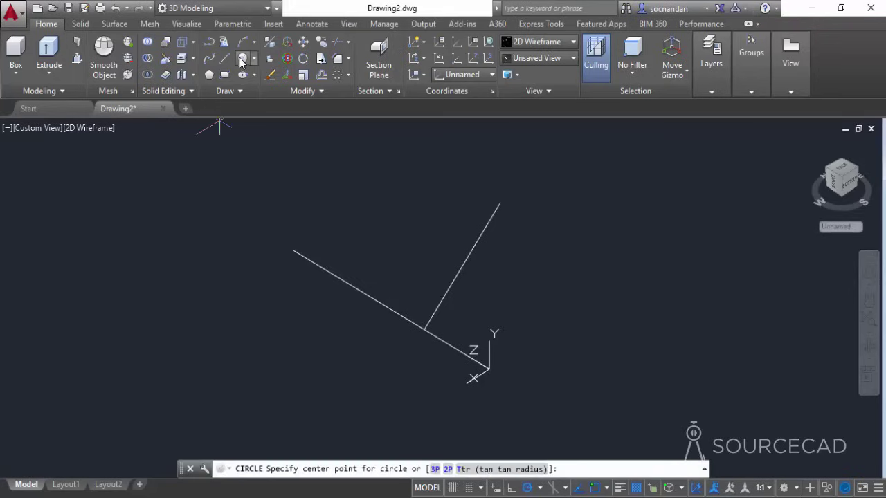
pyautogui.click(293, 252)
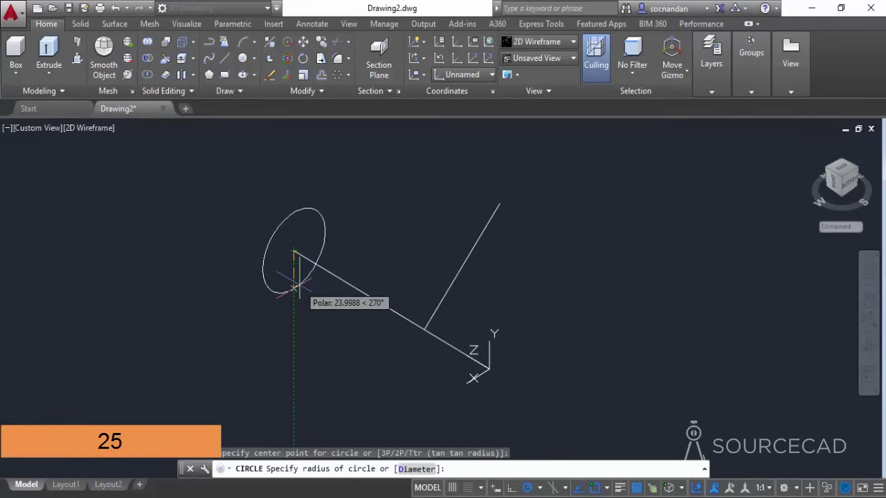
pyautogui.write('2')
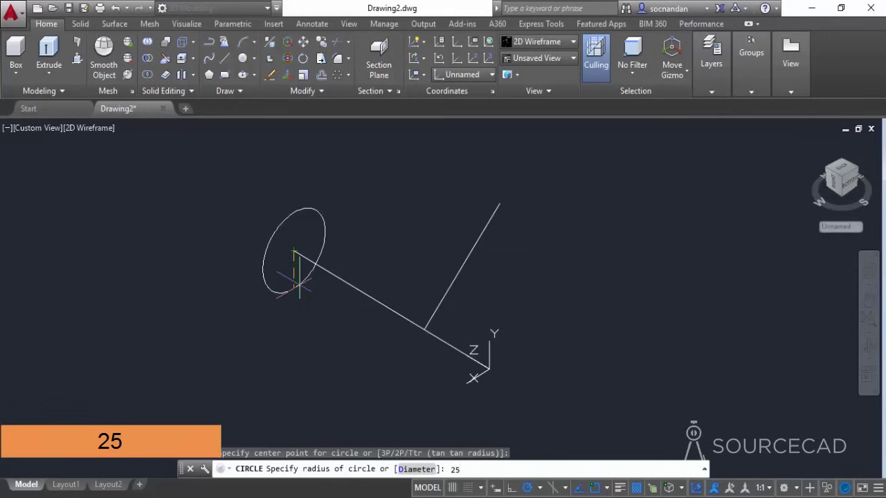
pyautogui.write('5')
pyautogui.press('Return')
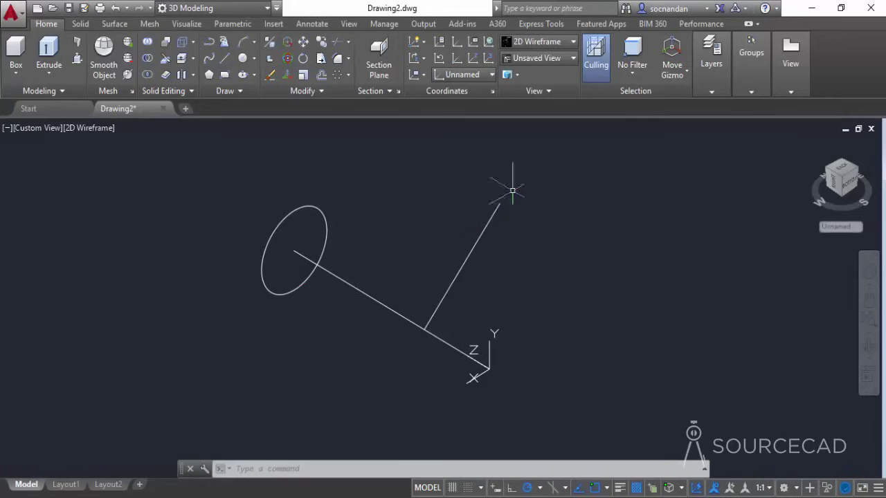
# Align the UCS Z axis with the branch and draw a radius-18 circle at its tip.
pyautogui.click(472, 59)
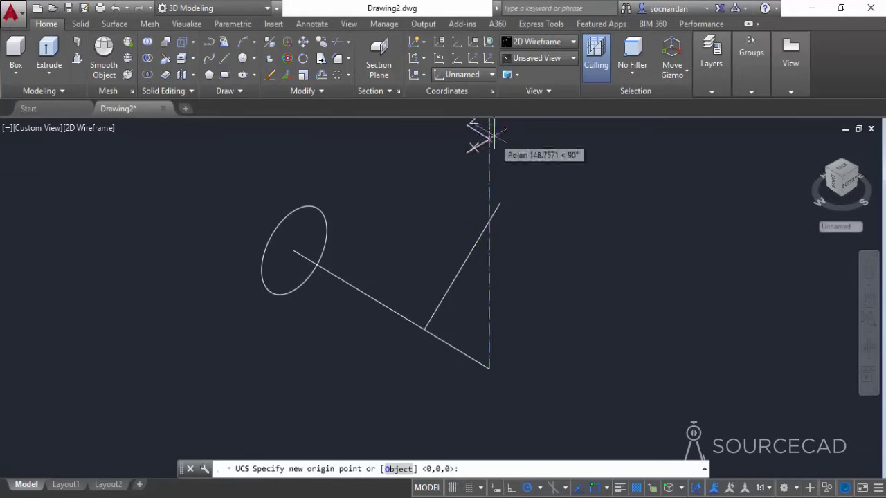
pyautogui.click(499, 204)
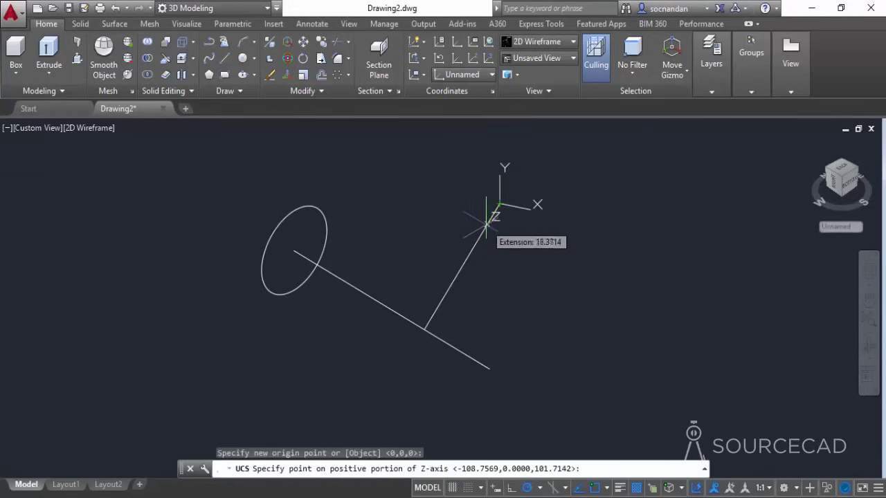
pyautogui.click(424, 329)
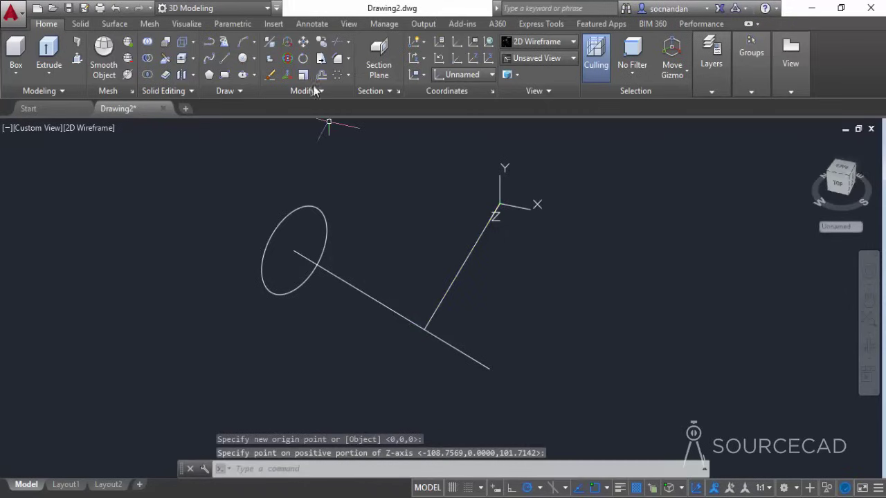
pyautogui.click(242, 58)
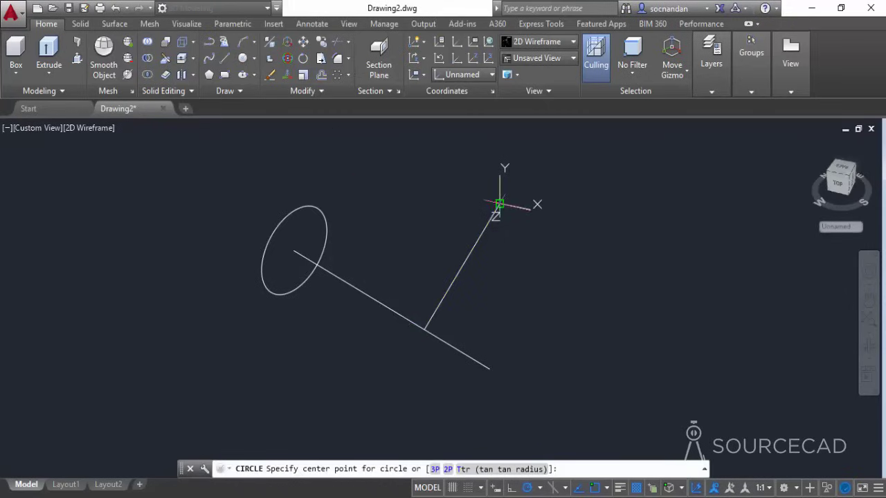
pyautogui.click(499, 204)
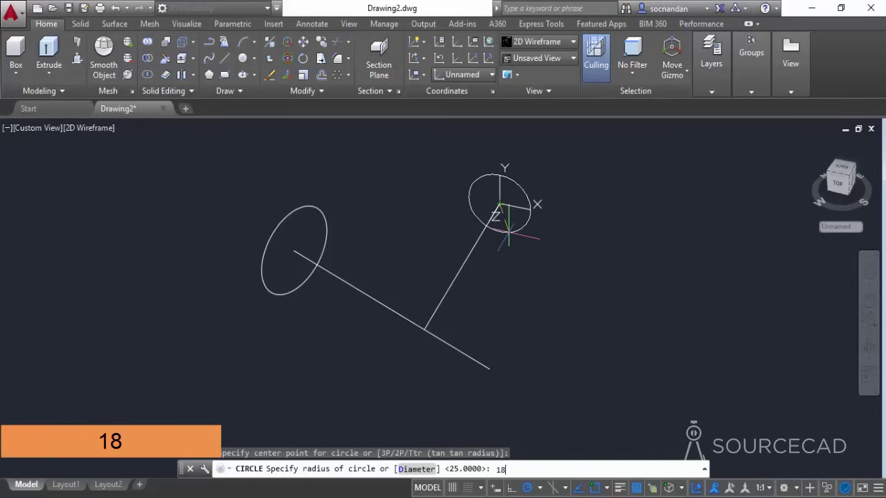
pyautogui.press('Return')
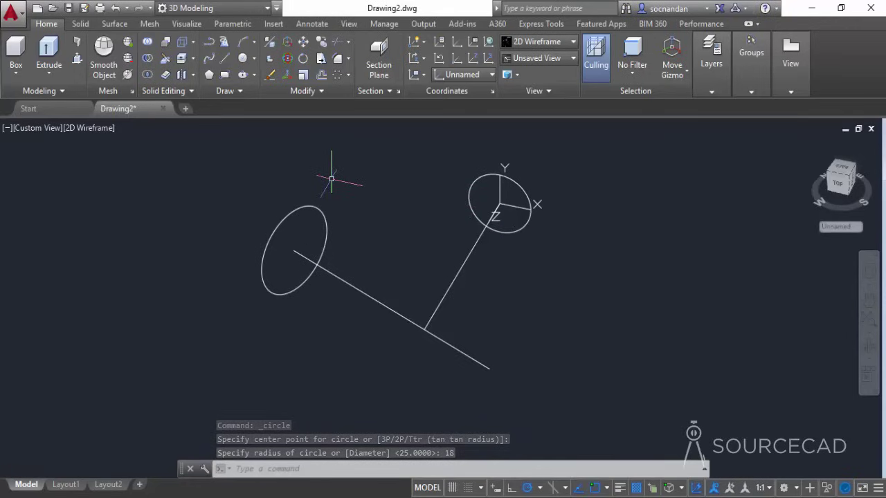
pyautogui.click(115, 24)
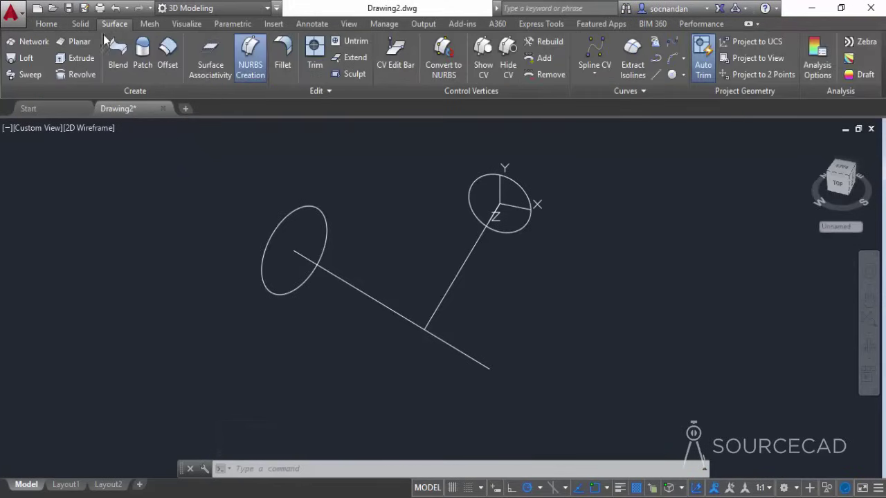
# Extrude the 25-radius circle into a cylindrical surface along the main line.
pyautogui.click(79, 60)
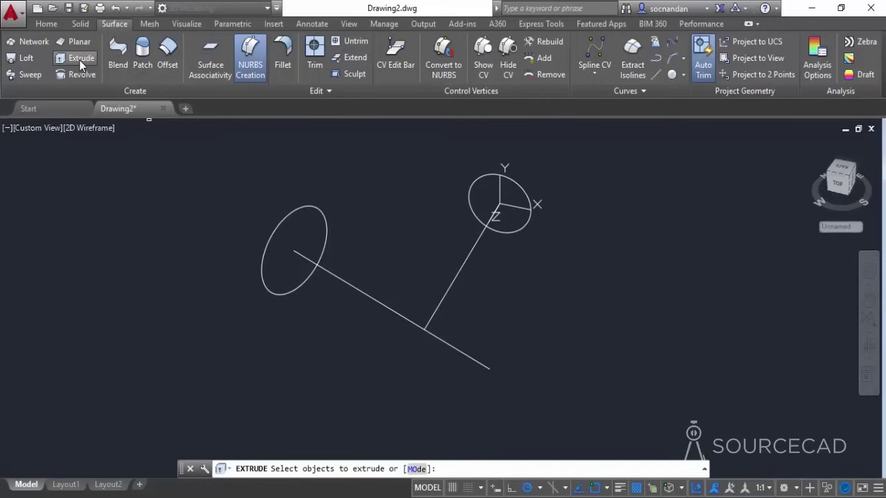
pyautogui.click(263, 252)
pyautogui.rightClick(224, 201)
pyautogui.click(243, 208)
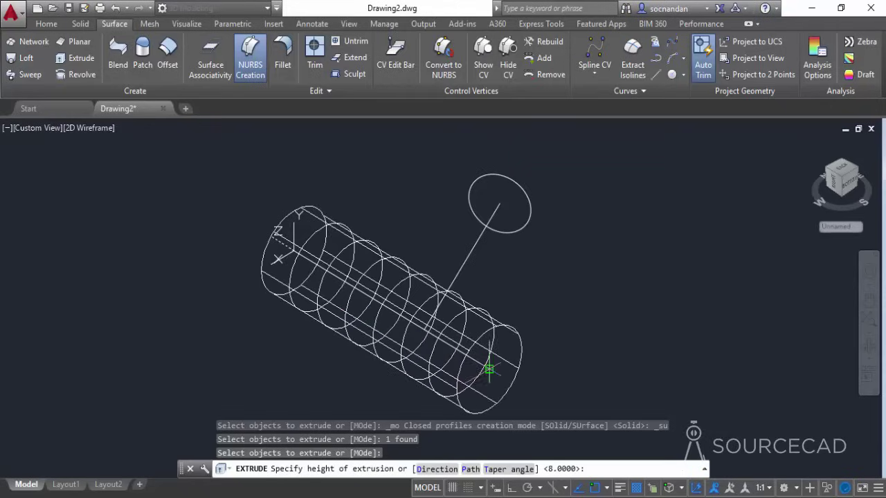
pyautogui.click(488, 367)
pyautogui.press('Escape')
pyautogui.press('Escape')
pyautogui.press('Escape')
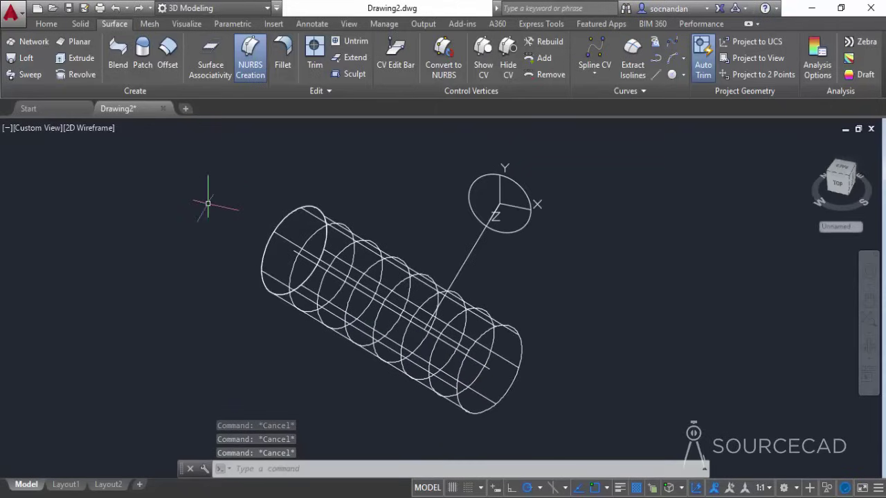
# Extrude the 18-radius branch circle into a cylindrical surface.
pyautogui.click(81, 58)
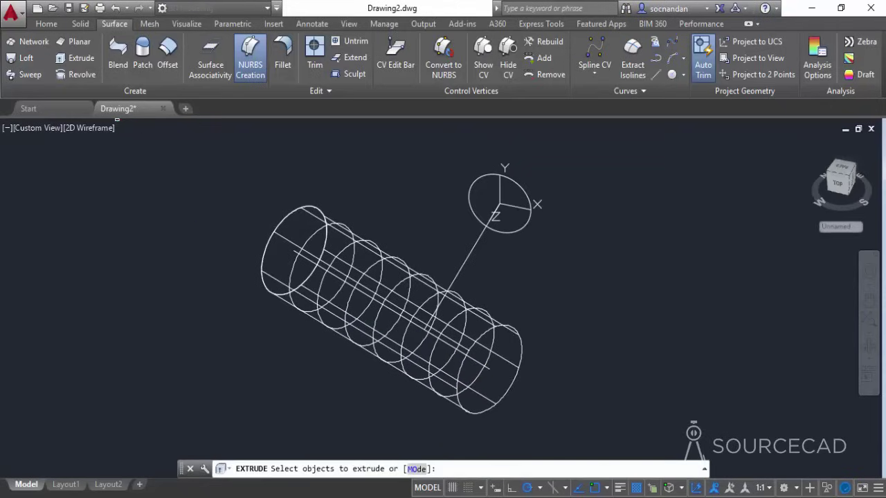
pyautogui.click(469, 187)
pyautogui.rightClick(425, 174)
pyautogui.click(436, 178)
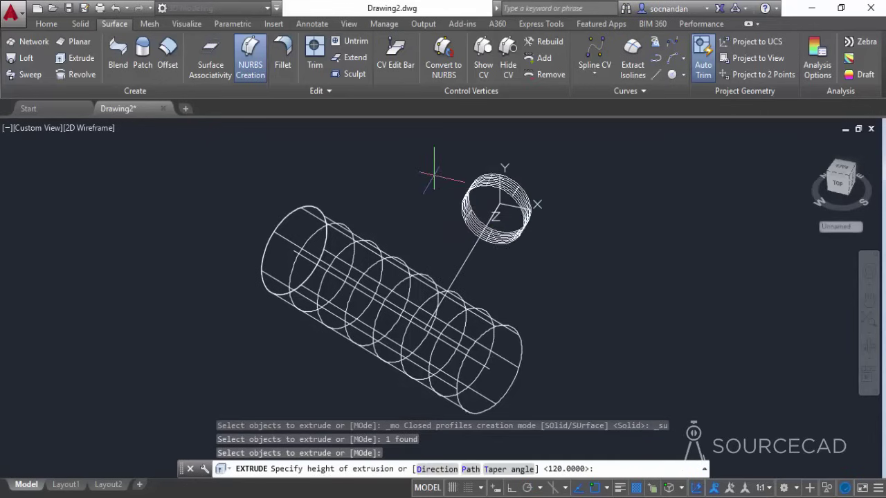
pyautogui.scroll(5, 415, 336)
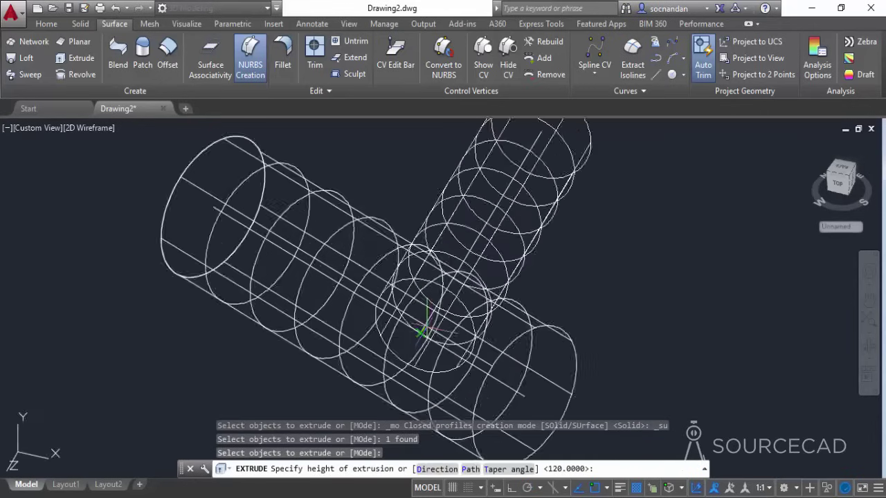
pyautogui.scroll(-6, 406, 344)
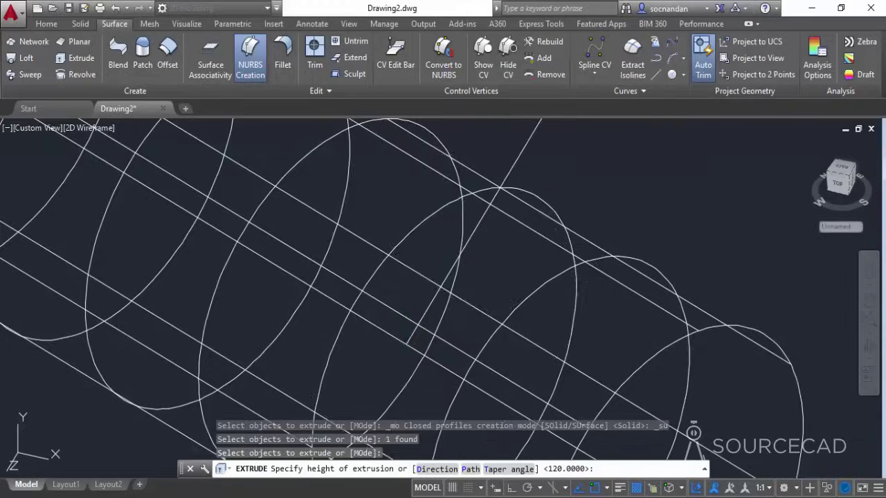
pyautogui.press('Return')
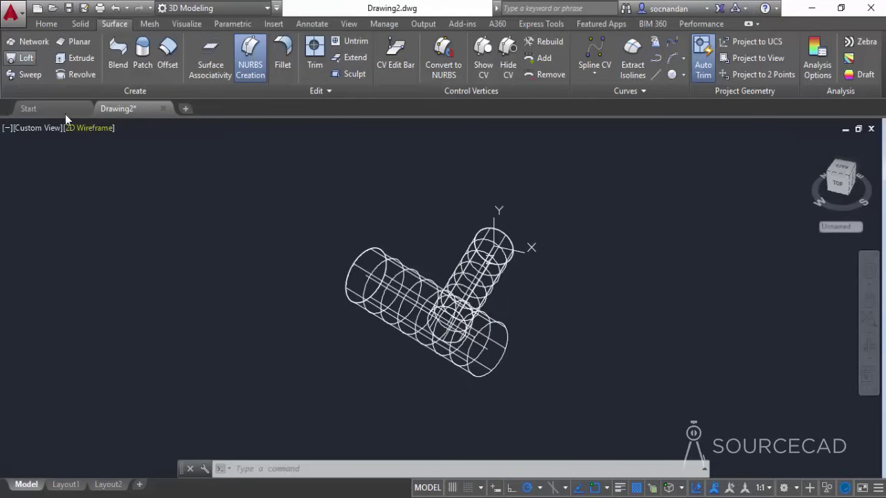
# Switch to the Shaded visual style and free-orbit until the main pipe stands upright.
pyautogui.click(88, 131)
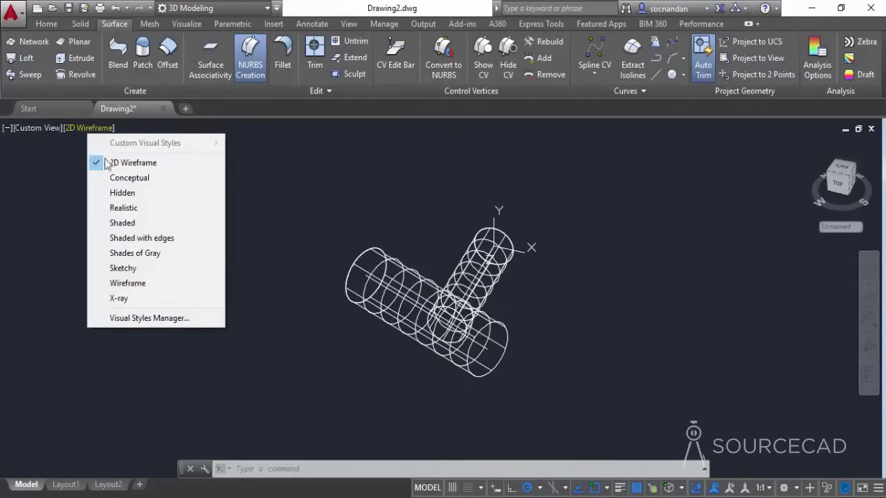
pyautogui.click(131, 223)
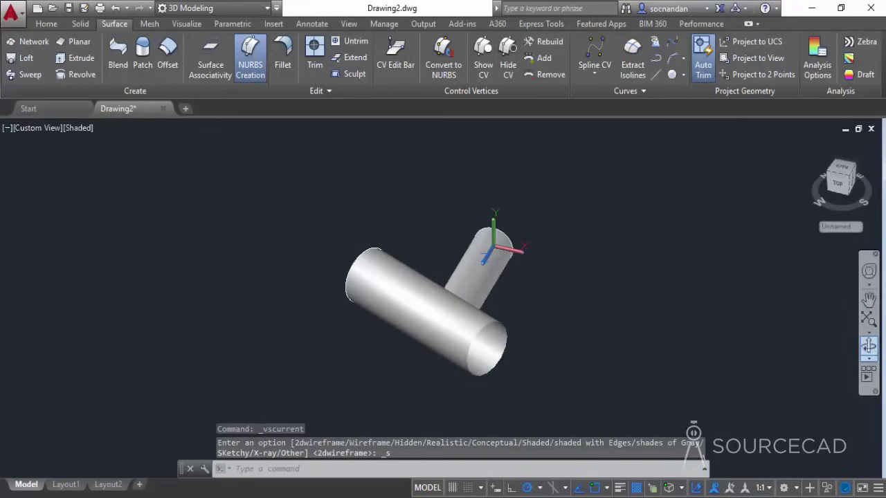
pyautogui.click(869, 346)
pyautogui.moveTo(453, 228)
pyautogui.mouseDown()
pyautogui.moveTo(419, 258)
pyautogui.moveTo(340, 269)
pyautogui.moveTo(496, 262)
pyautogui.moveTo(420, 202)
pyautogui.moveTo(411, 208)
pyautogui.mouseUp()
pyautogui.click(868, 358)
pyautogui.click(806, 384)
pyautogui.moveTo(532, 210); pyautogui.dragTo(387, 235)
pyautogui.rightClick(516, 186)
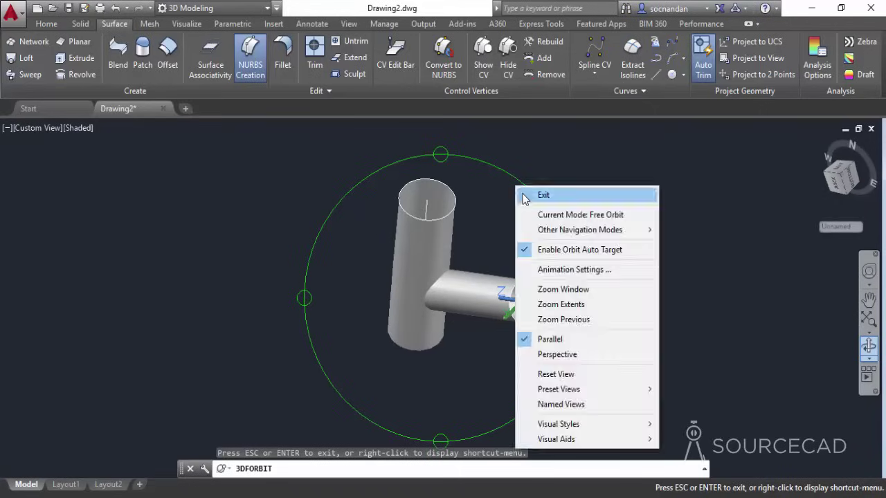
pyautogui.click(540, 194)
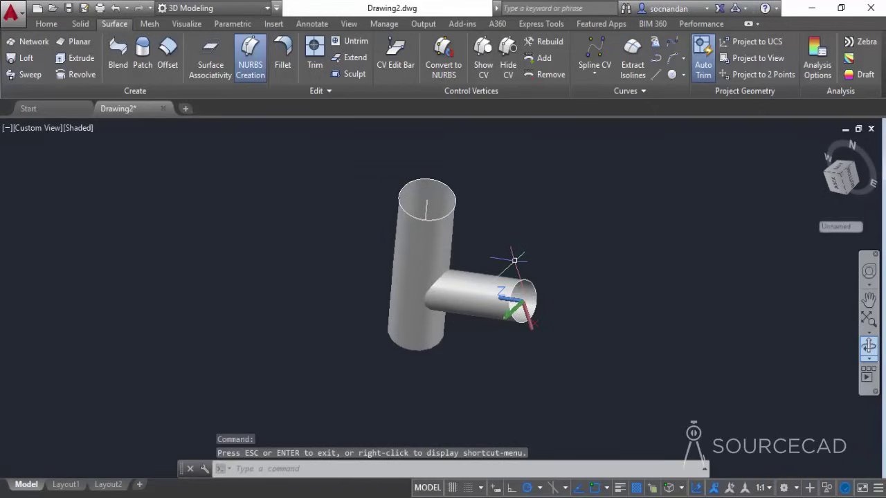
# Thicken the main pipe surface by 10.
pyautogui.click(40, 27)
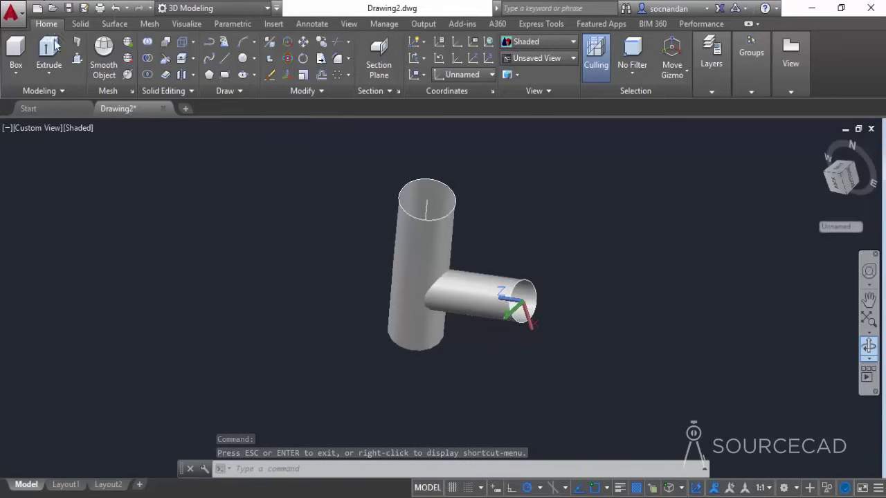
pyautogui.click(166, 75)
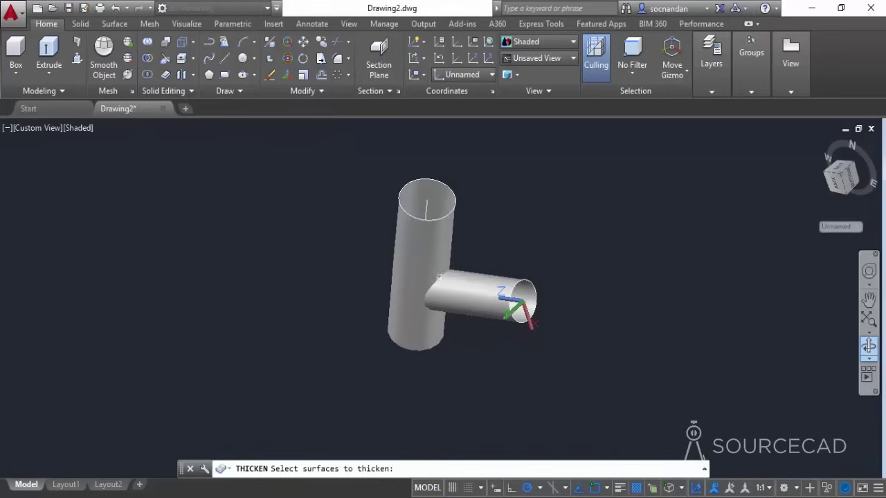
pyautogui.click(426, 238)
pyautogui.press('Return')
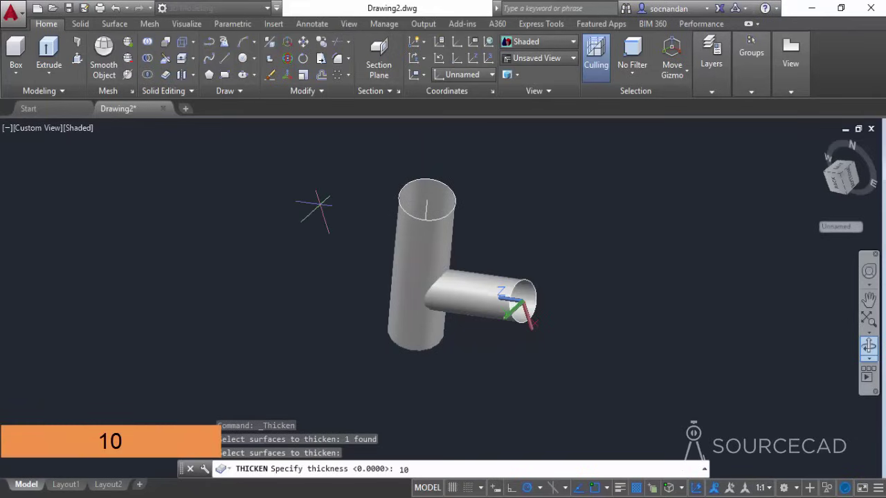
pyautogui.press('Return')
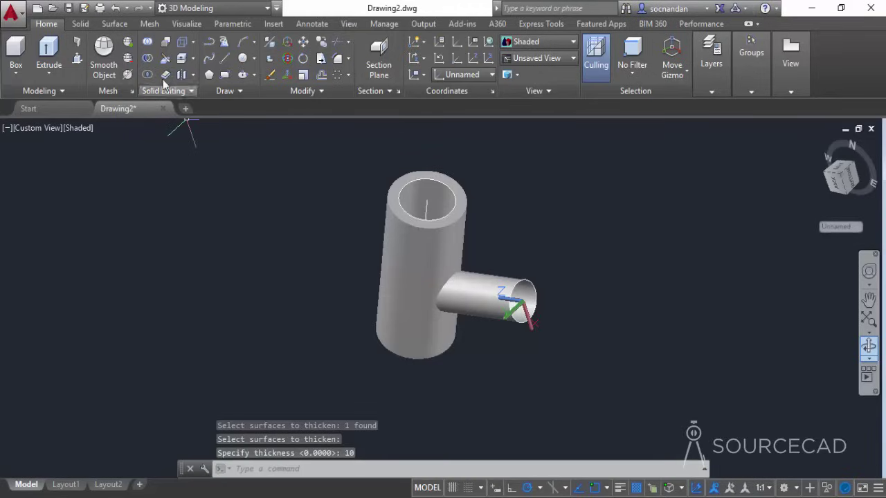
# Thicken the branch pipe's NURBS surface by 12.
pyautogui.press('Return')
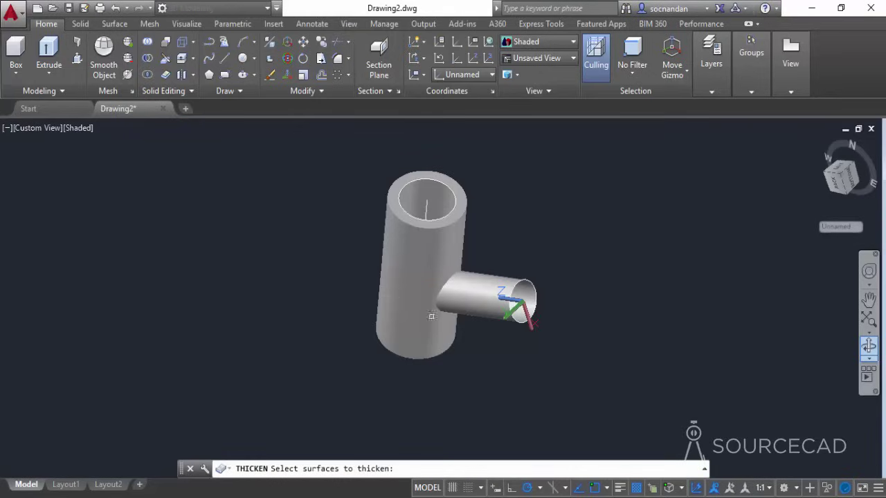
pyautogui.click(496, 291)
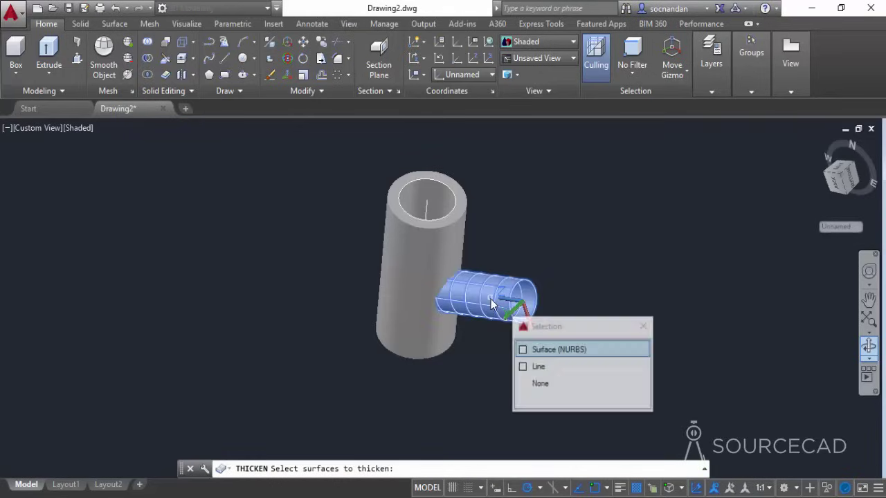
pyautogui.click(542, 346)
pyautogui.press('Return')
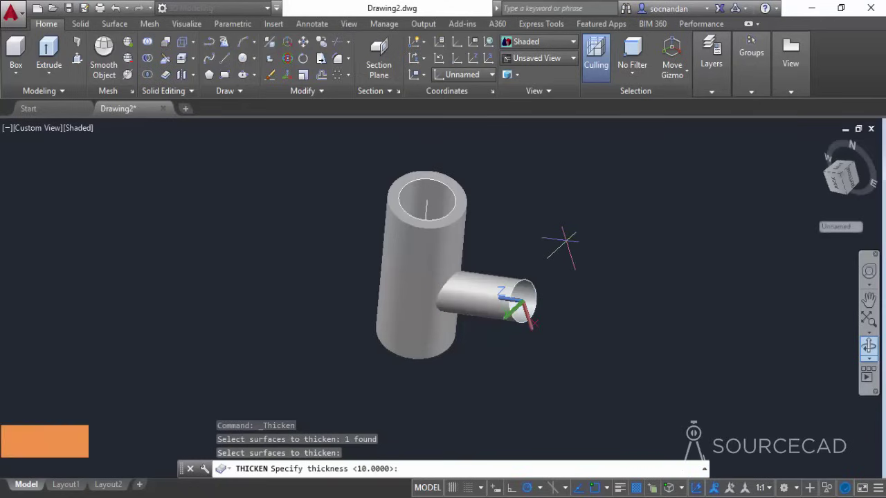
pyautogui.press('Return')
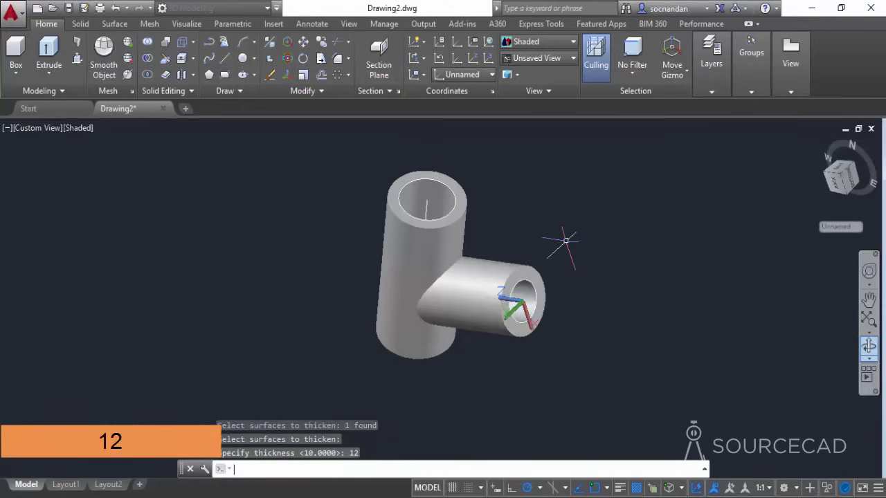
pyautogui.click(869, 346)
# Orbit below the tee, start a surface Extrude, and keep selection cycling enabled.
pyautogui.moveTo(450, 200); pyautogui.dragTo(440, 285)
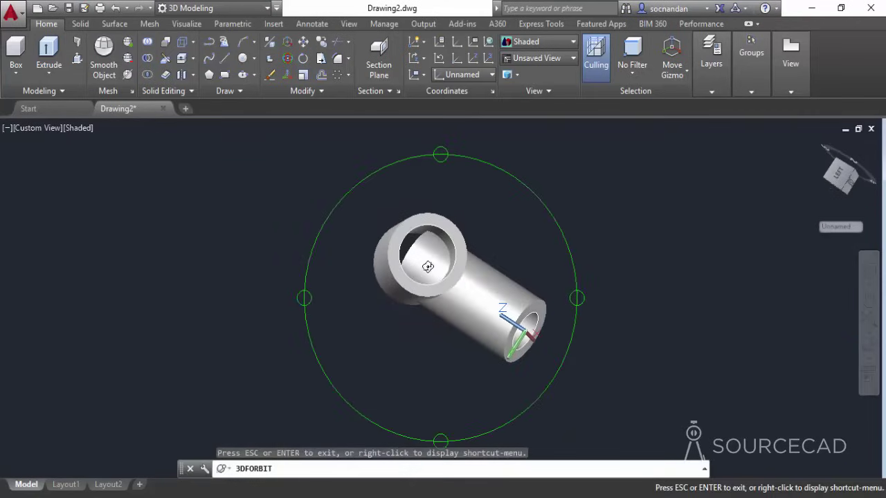
pyautogui.moveTo(476, 323); pyautogui.dragTo(490, 222)
pyautogui.rightClick(494, 221)
pyautogui.click(504, 226)
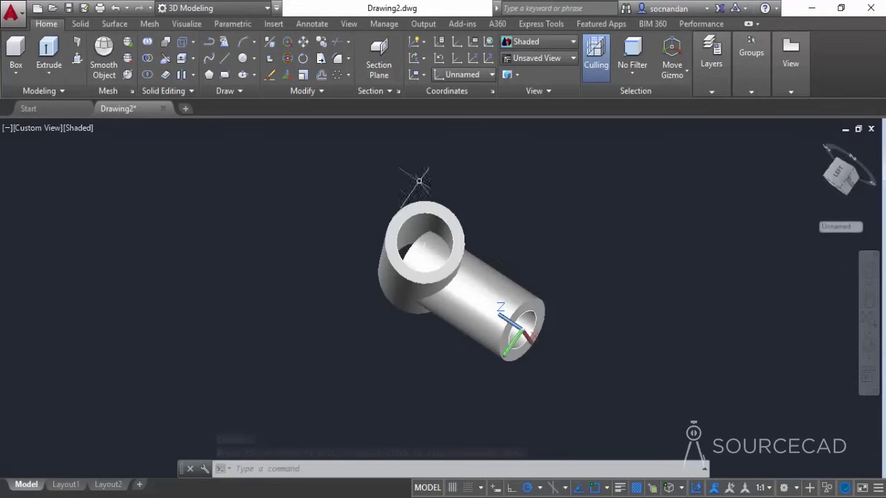
pyautogui.click(119, 25)
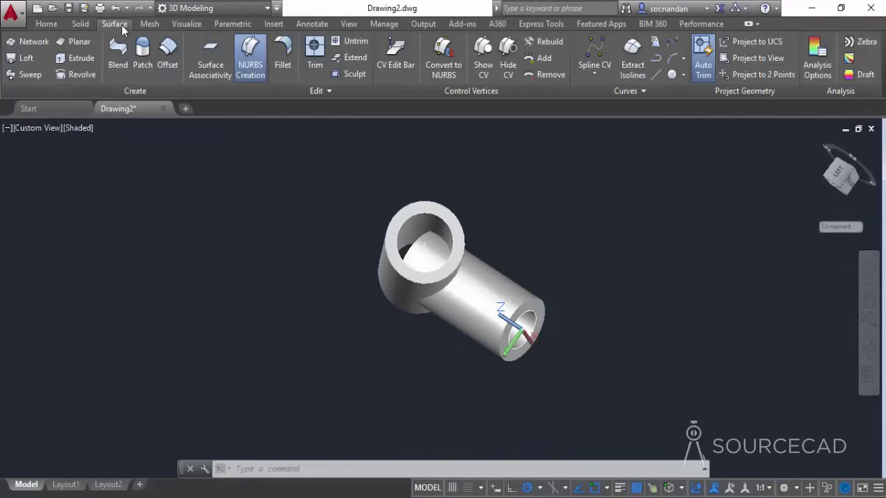
pyautogui.click(88, 59)
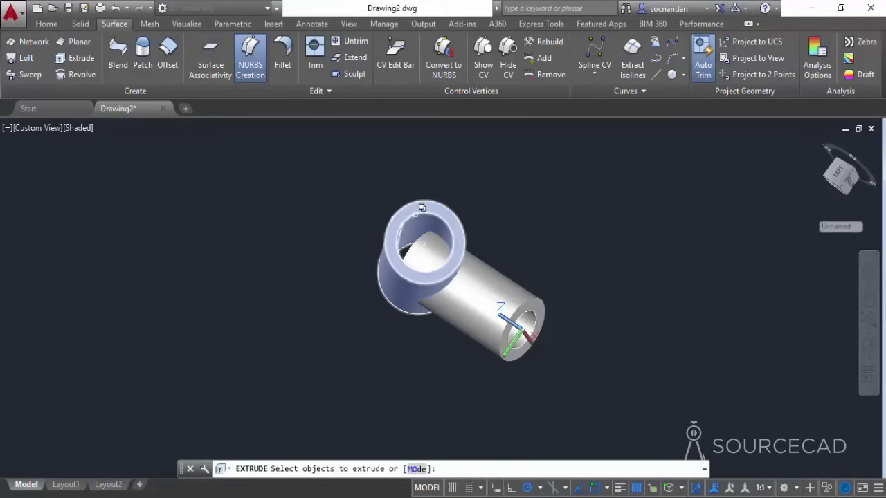
pyautogui.scroll(2, 418, 211)
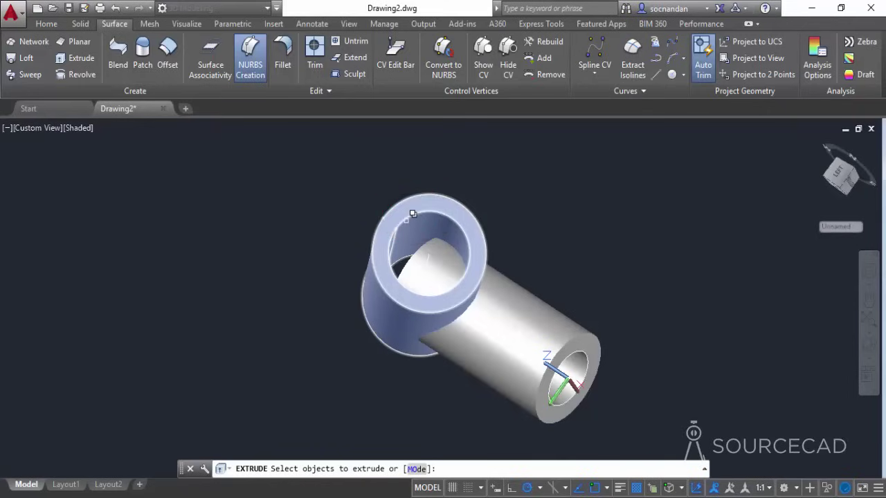
pyautogui.click(654, 489)
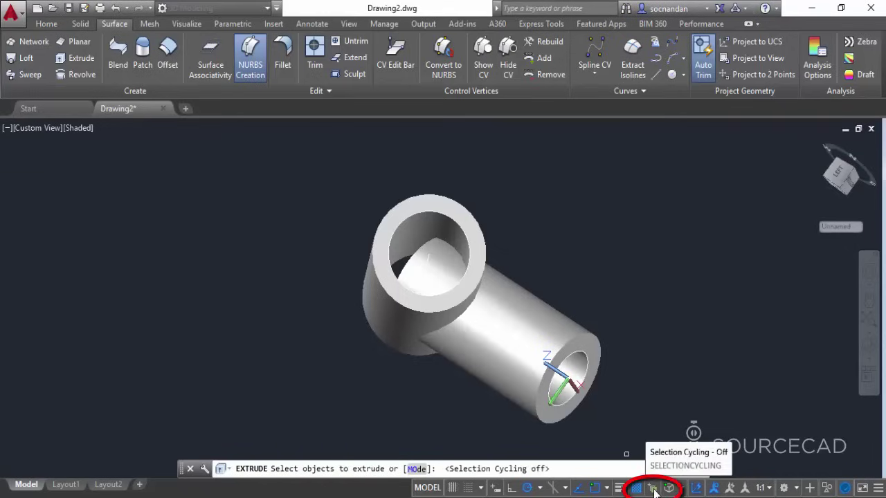
pyautogui.click(654, 489)
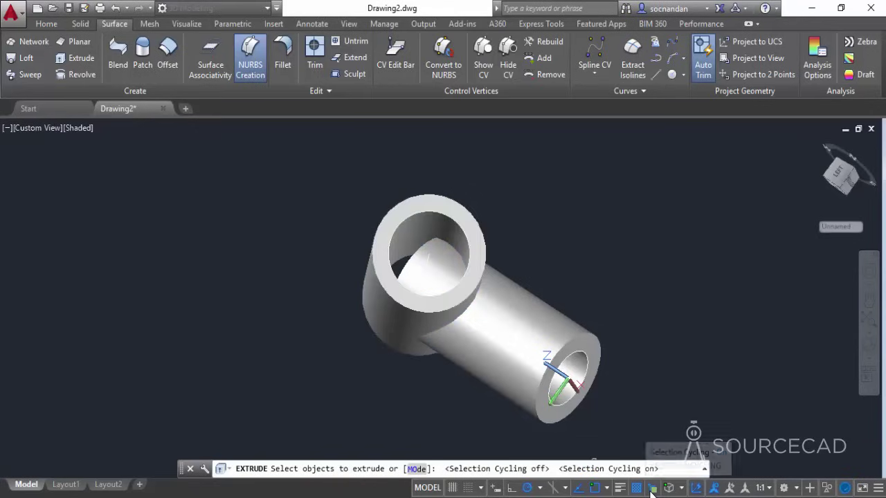
pyautogui.click(876, 487)
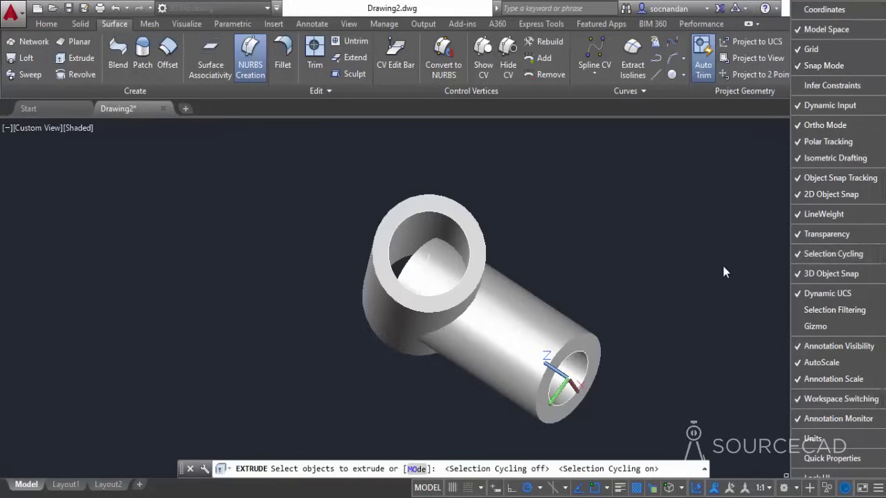
# Extrude the upper tube's bore circle, picked via selection cycling, accepting the height.
pyautogui.click(402, 223)
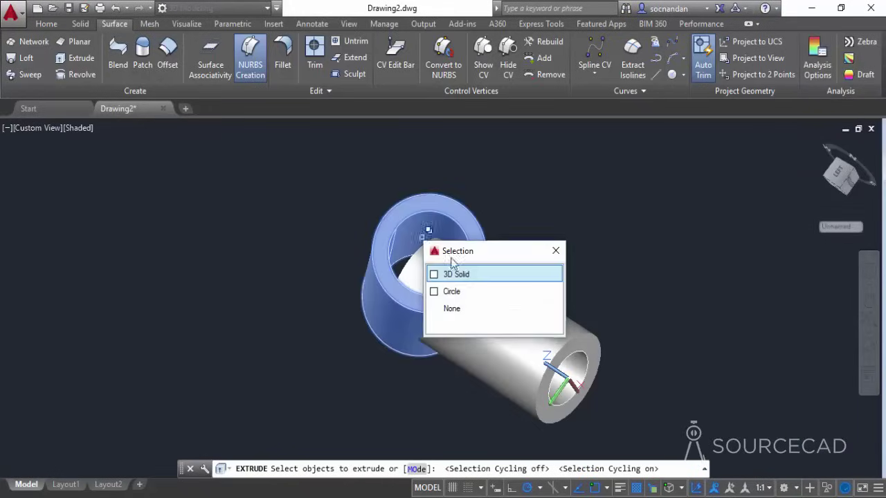
pyautogui.click(464, 292)
pyautogui.rightClick(518, 234)
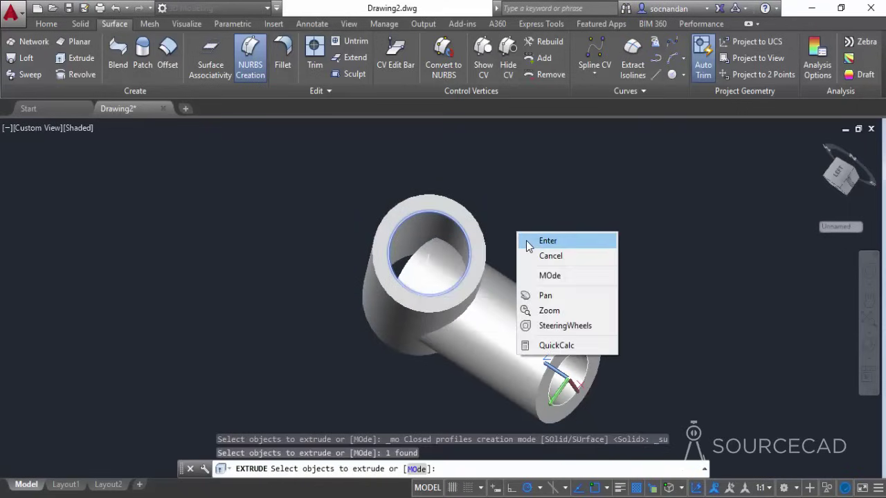
pyautogui.click(529, 239)
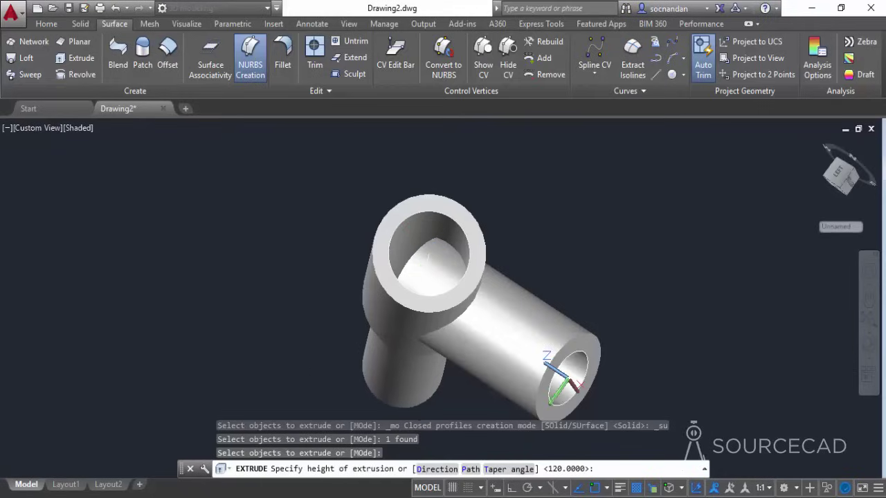
pyautogui.press('Escape')
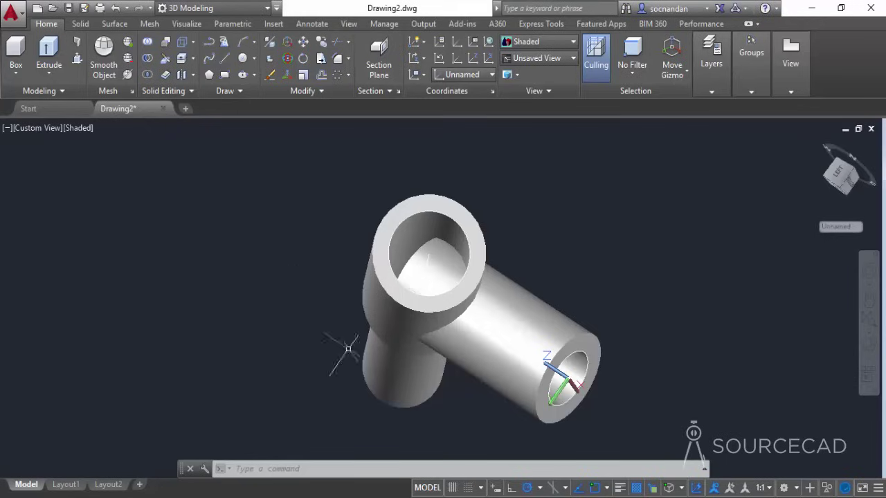
# Slice the angled tube with the extruded cylinder surface, keeping both sides.
pyautogui.click(164, 61)
pyautogui.click(526, 330)
pyautogui.press('Return')
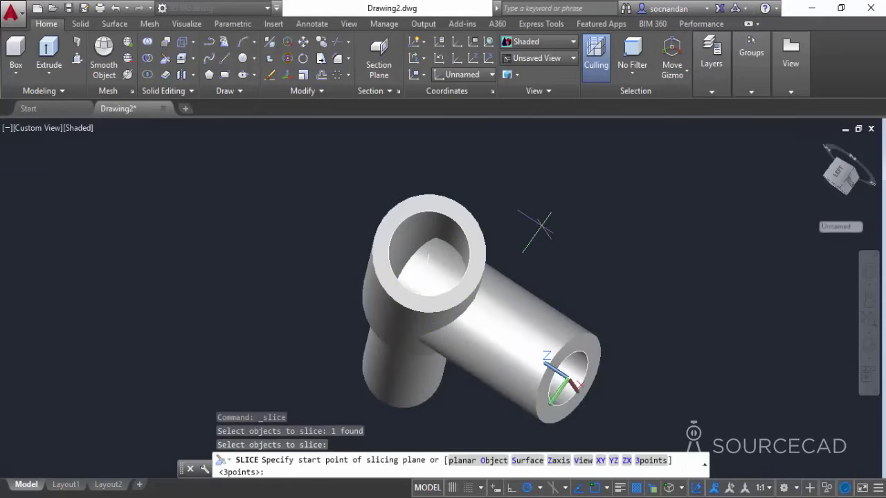
pyautogui.click(534, 466)
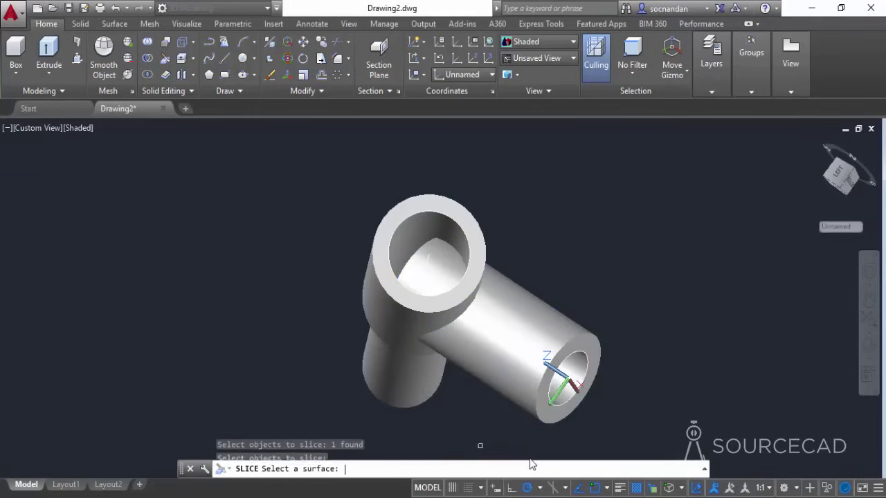
pyautogui.click(414, 385)
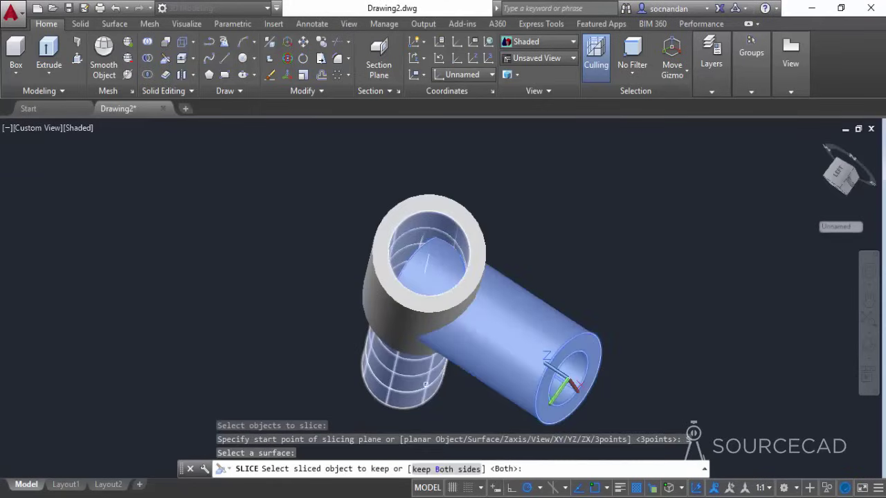
pyautogui.rightClick(590, 219)
pyautogui.click(608, 230)
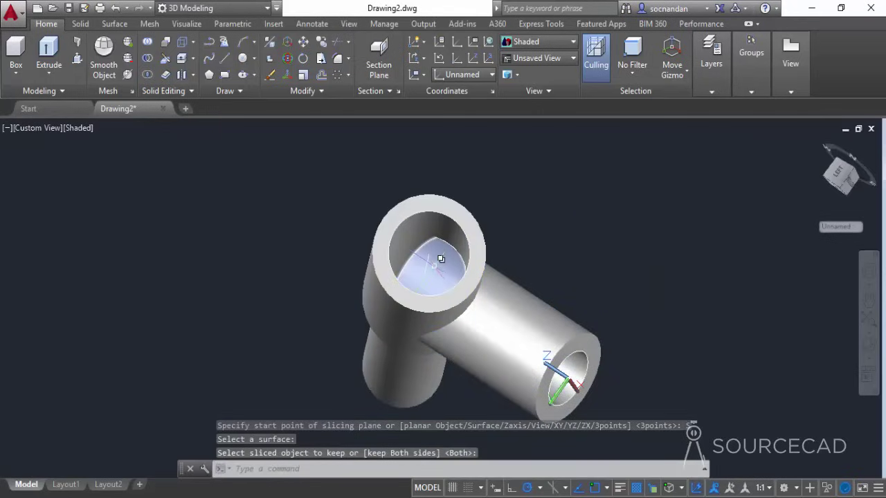
# Erase the cutting surface and the offcut inside the main bore.
pyautogui.click(373, 379)
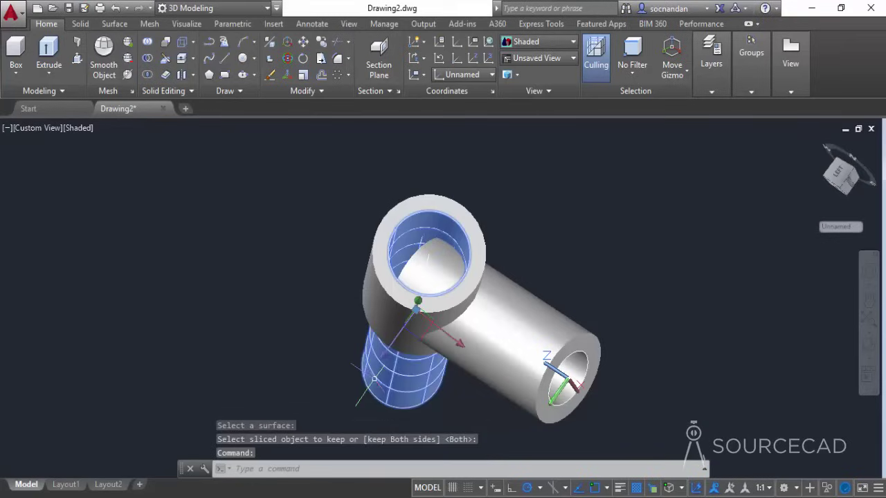
pyautogui.click(436, 255)
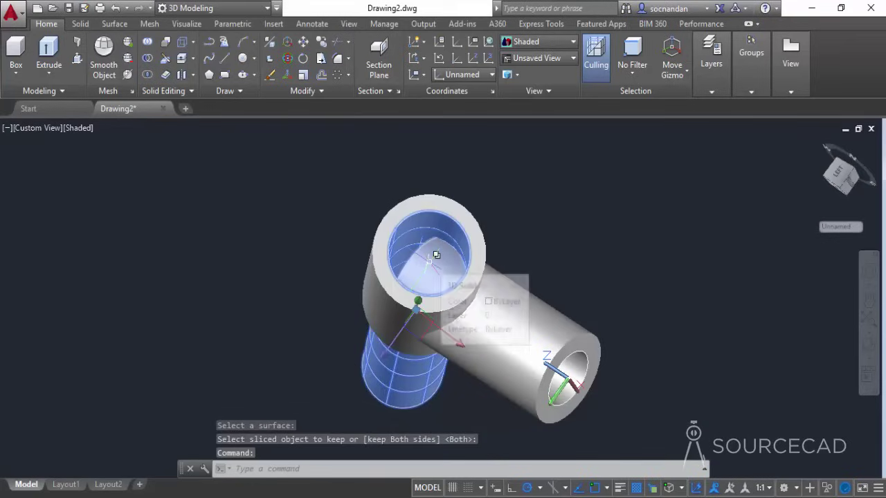
pyautogui.rightClick(553, 229)
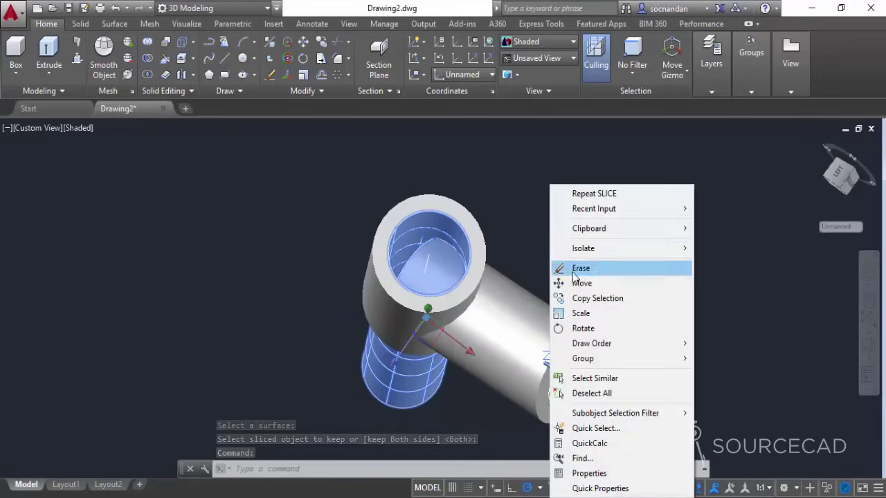
pyautogui.click(580, 268)
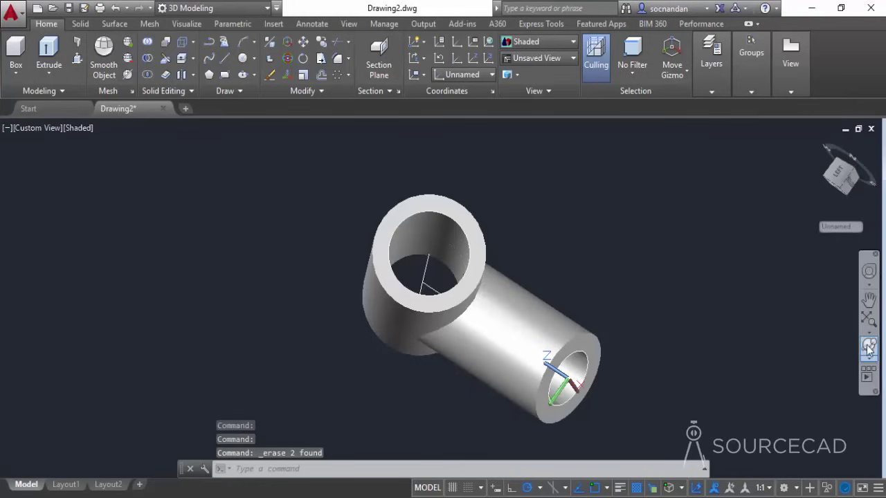
pyautogui.click(868, 346)
pyautogui.moveTo(422, 270); pyautogui.dragTo(403, 265)
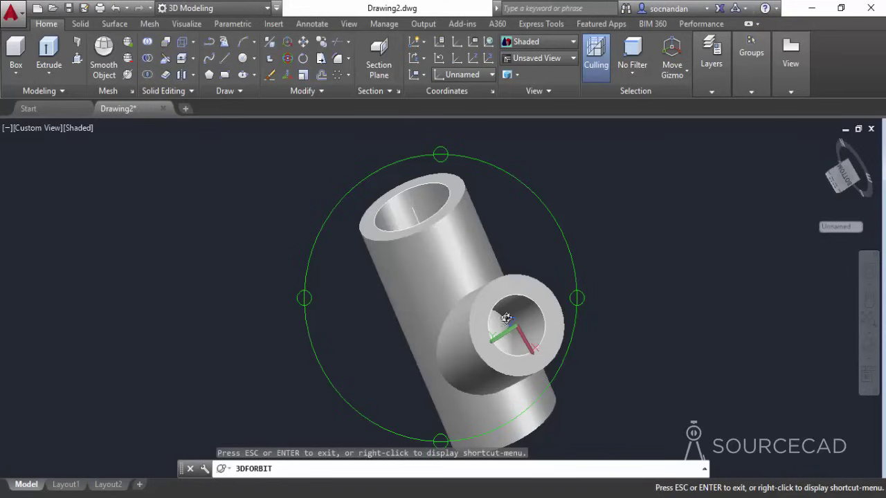
# Start a surface extrusion with the branch tube's inner circle as the profile.
pyautogui.moveTo(495, 328); pyautogui.dragTo(568, 259)
pyautogui.press('Escape')
pyautogui.click(114, 23)
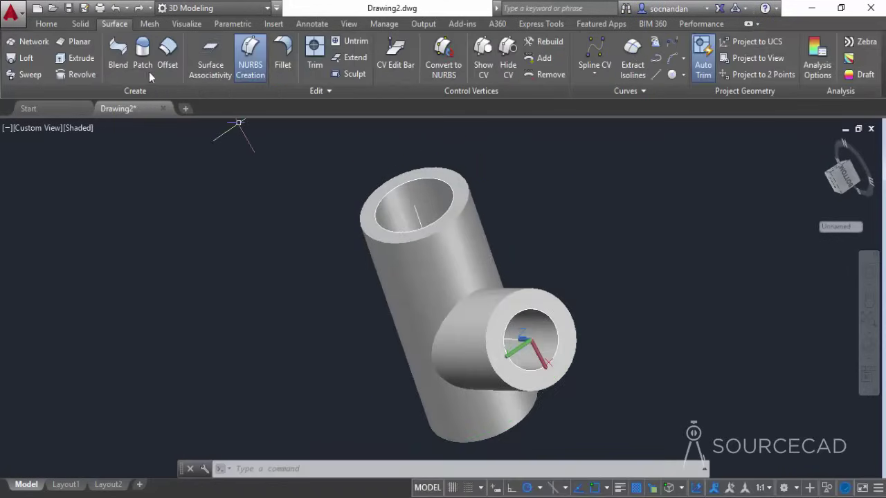
pyautogui.click(77, 61)
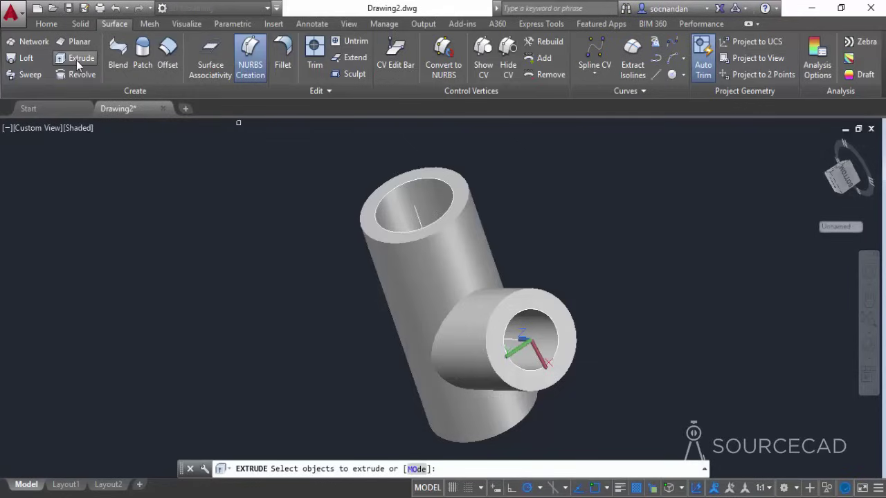
pyautogui.click(554, 308)
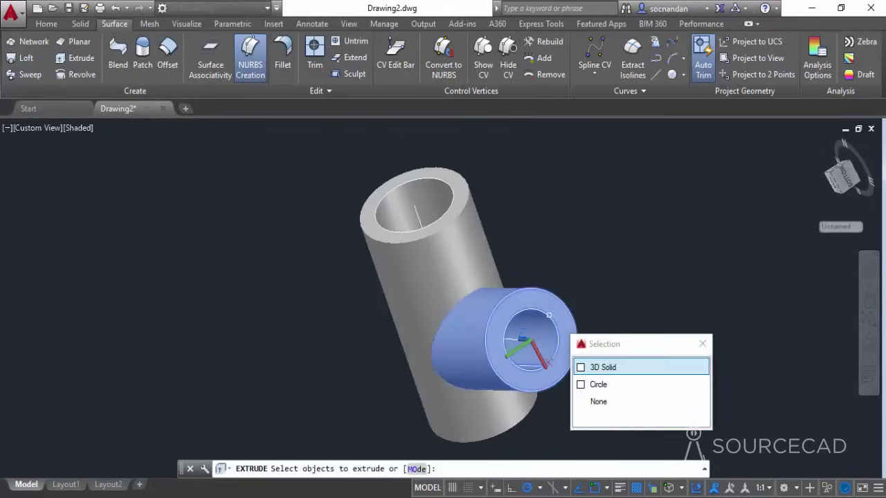
pyautogui.click(586, 384)
pyautogui.rightClick(605, 258)
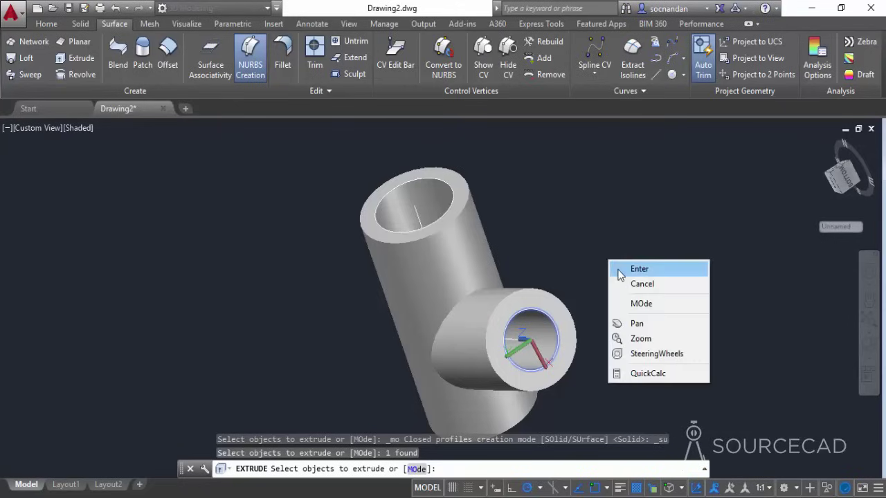
pyautogui.click(623, 270)
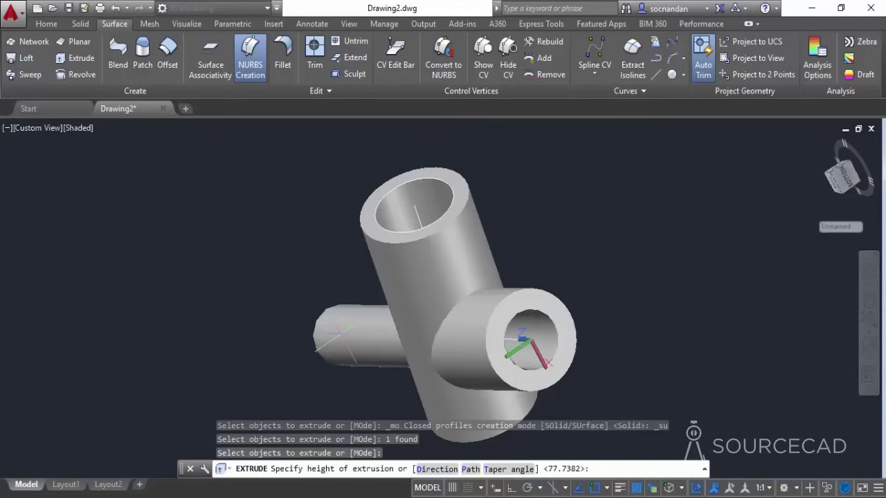
# End the extrusion inside the main pipe's bore, then orbit the pipe upright.
pyautogui.click(869, 338)
pyautogui.moveTo(492, 268); pyautogui.dragTo(563, 227)
pyautogui.rightClick(564, 229)
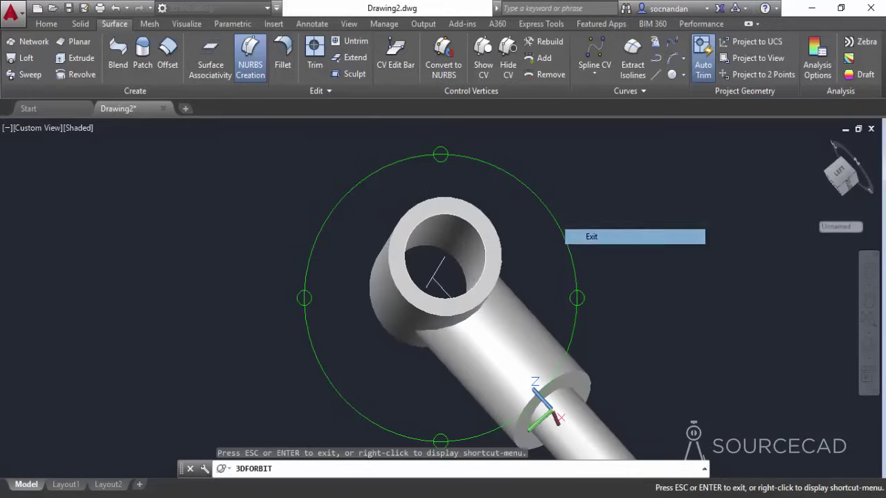
pyautogui.click(588, 236)
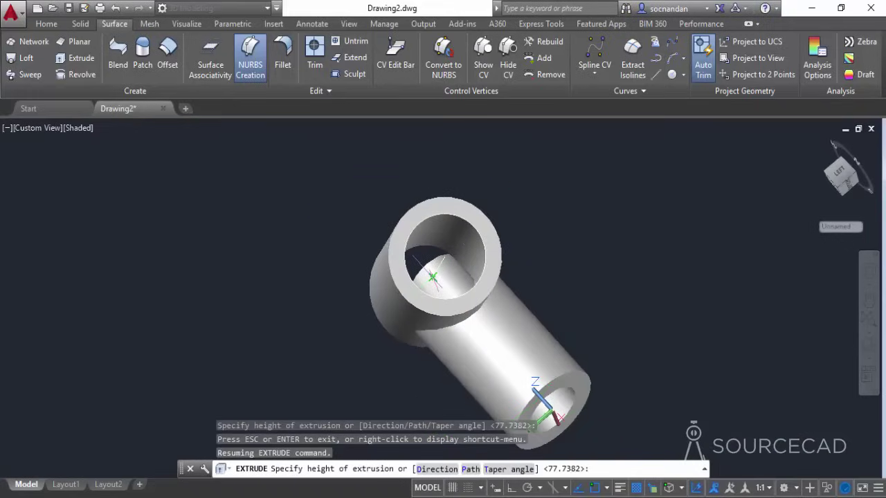
pyautogui.click(454, 283)
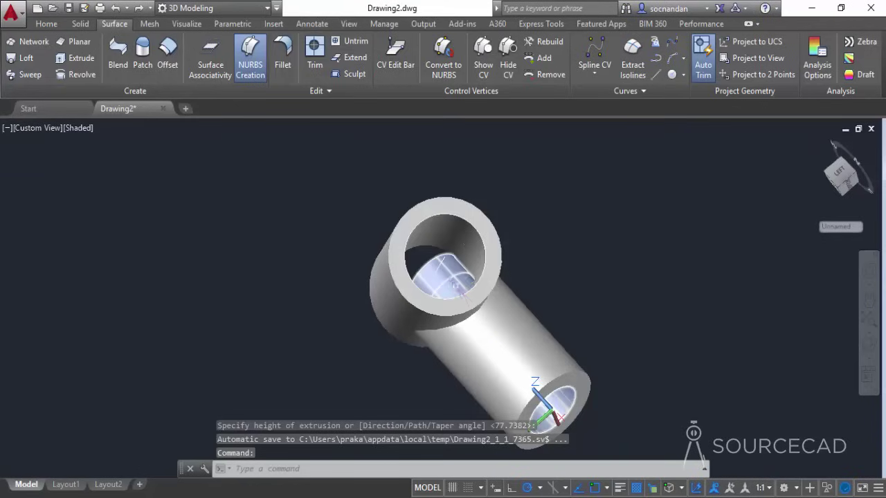
pyautogui.moveTo(453, 283); pyautogui.dragTo(541, 181)
pyautogui.rightClick(541, 180)
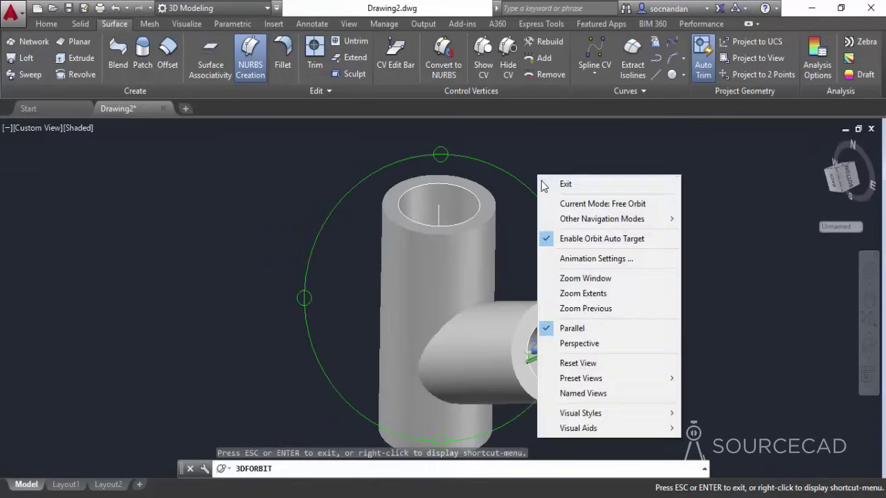
pyautogui.click(544, 183)
pyautogui.click(49, 25)
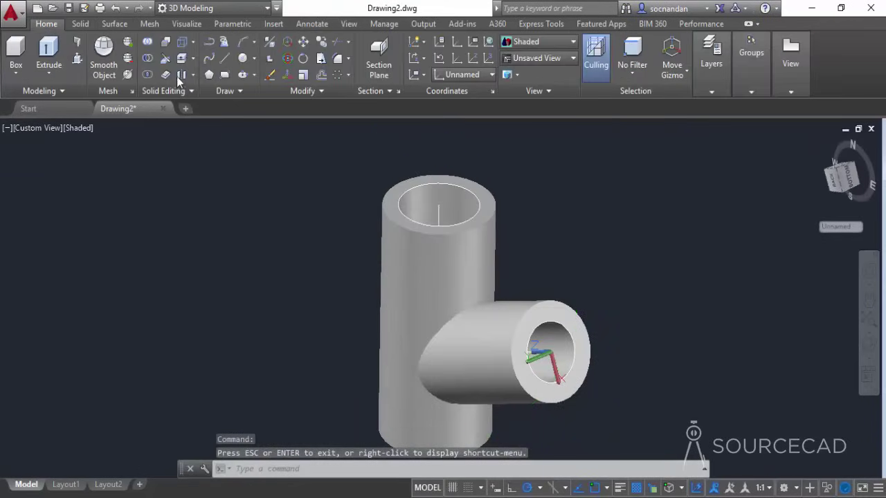
# Slice the vertical main tube using the Surface option, orbiting to see into the bore.
pyautogui.click(167, 58)
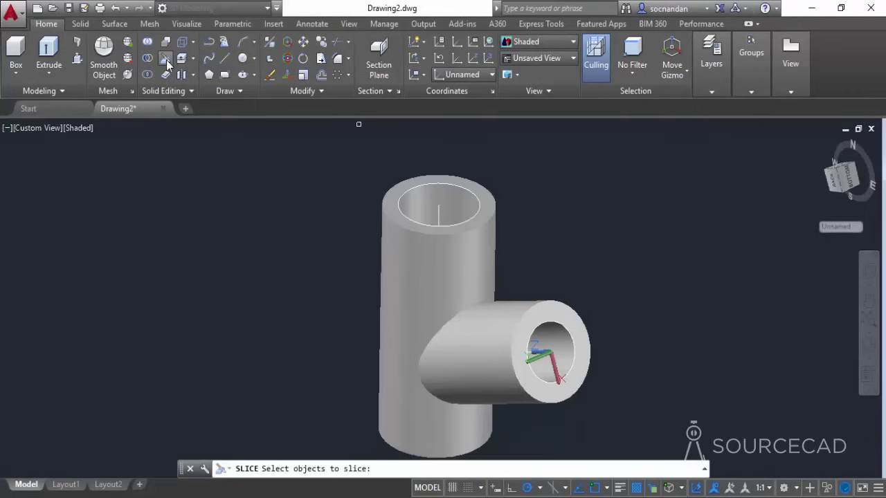
pyautogui.click(402, 241)
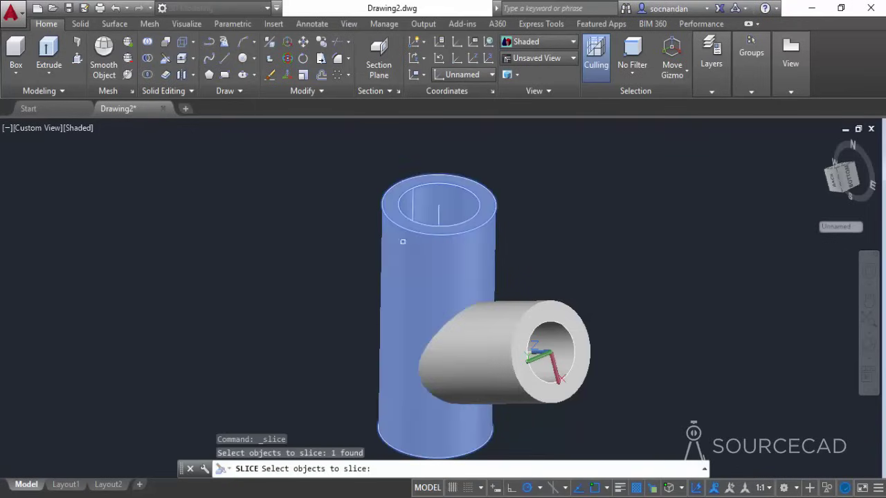
pyautogui.press('Return')
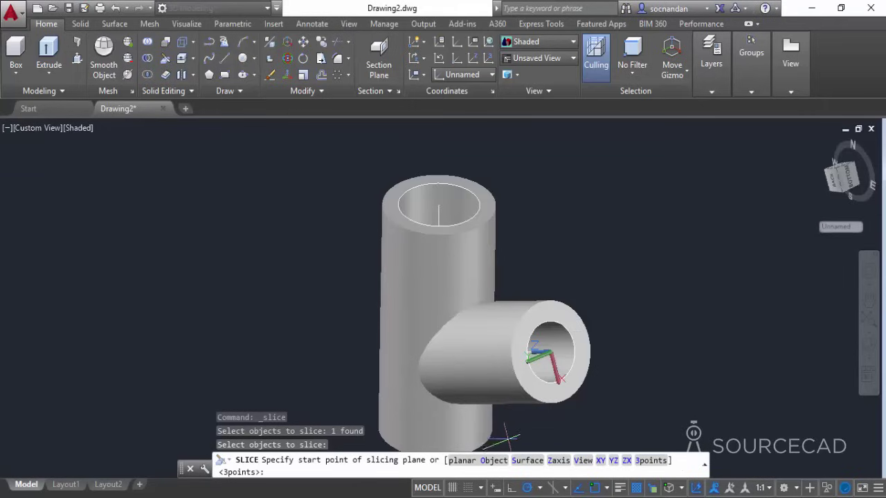
pyautogui.click(527, 461)
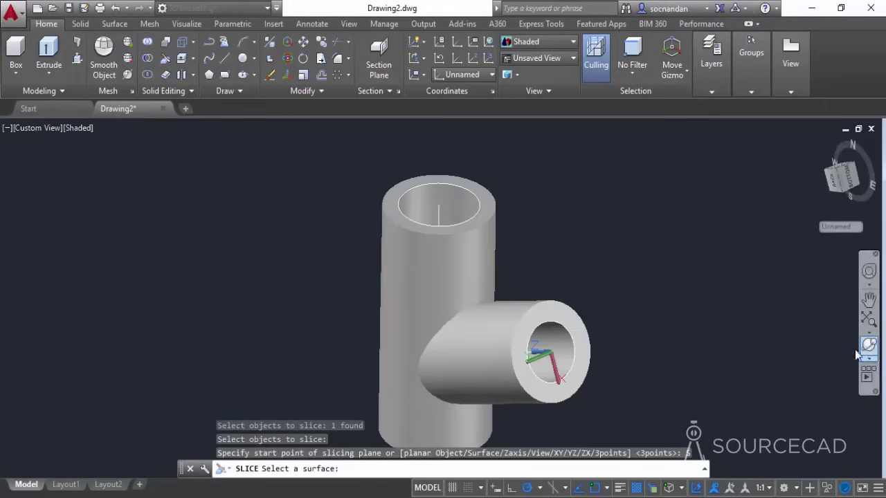
pyautogui.click(865, 348)
pyautogui.moveTo(447, 208); pyautogui.dragTo(608, 208)
pyautogui.rightClick(608, 208)
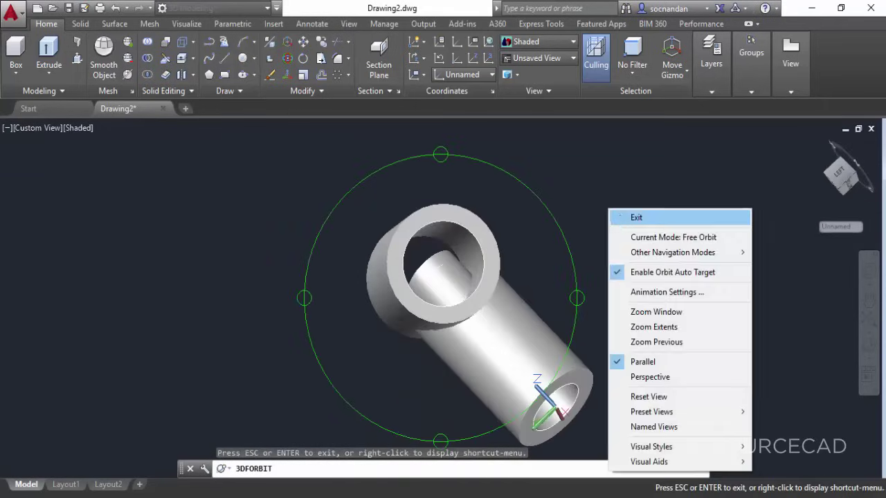
pyautogui.click(624, 218)
# Use the branch's NURBS bore surface as the cutter and keep both sides.
pyautogui.click(440, 274)
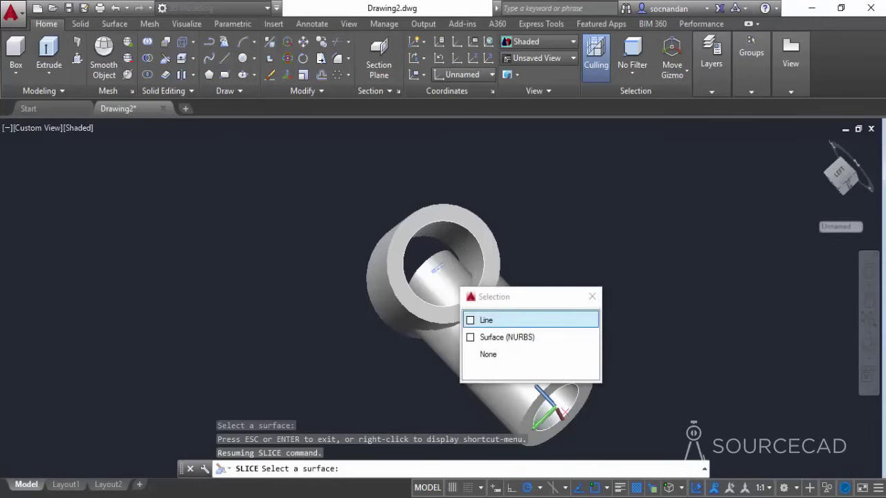
pyautogui.click(439, 280)
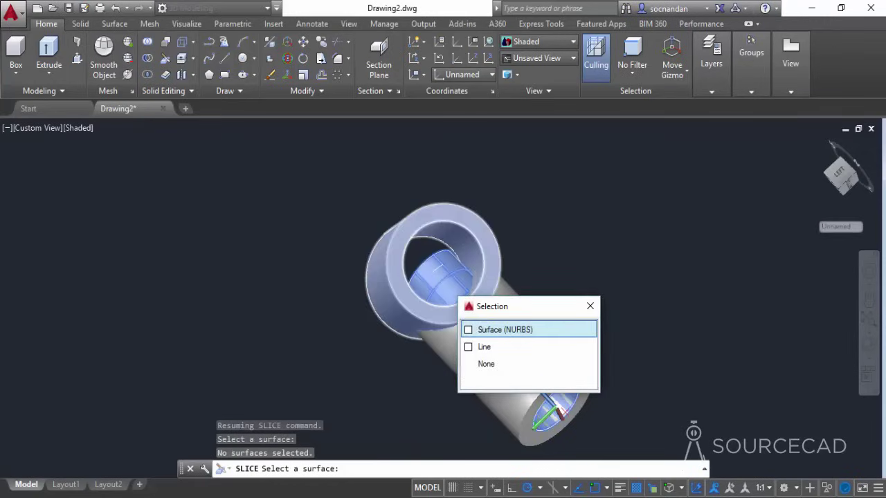
pyautogui.click(505, 329)
pyautogui.rightClick(538, 218)
pyautogui.click(543, 226)
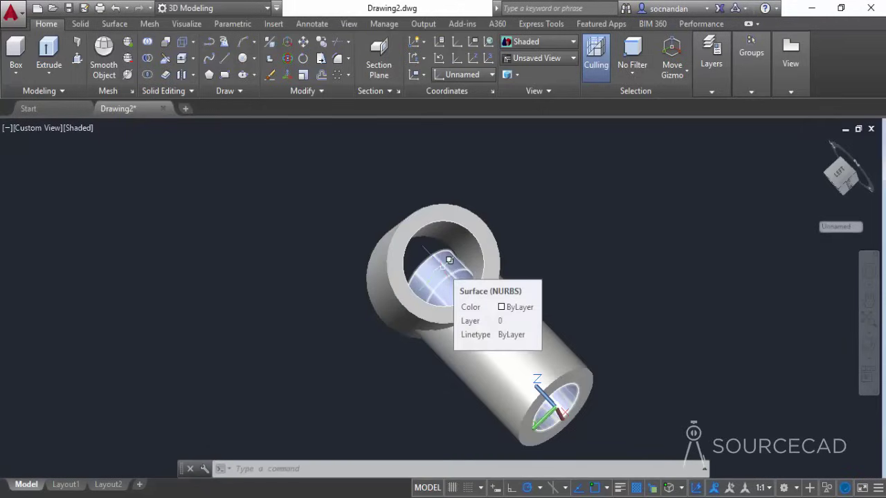
# Erase the leftover NURBS cutting surface inside the bore.
pyautogui.click(450, 260)
pyautogui.click(512, 319)
pyautogui.rightClick(587, 255)
pyautogui.click(588, 249)
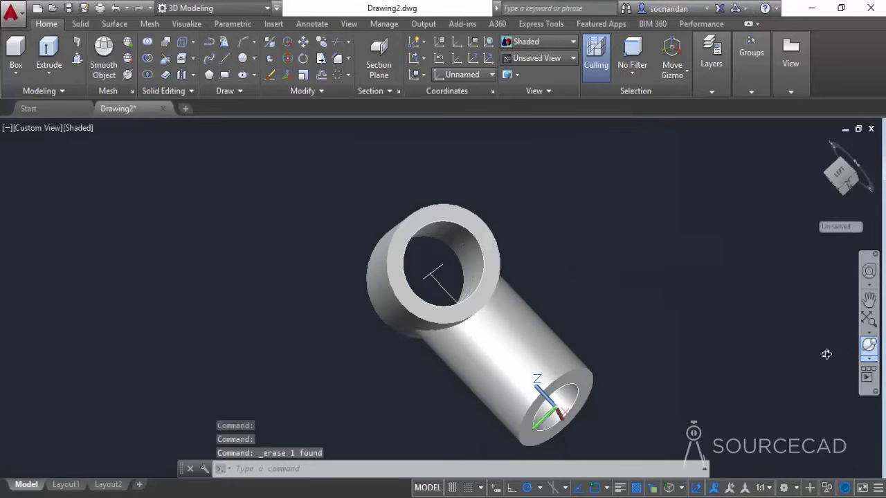
# Erase the cut-off piece of pipe wall sitting inside the branch hole.
pyautogui.click(868, 345)
pyautogui.moveTo(485, 366); pyautogui.dragTo(389, 249)
pyautogui.rightClick(675, 210)
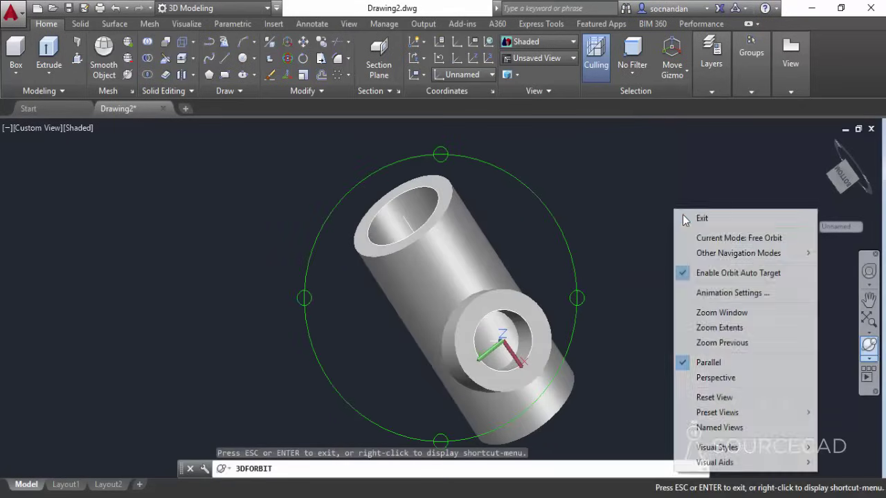
pyautogui.click(702, 218)
pyautogui.click(495, 339)
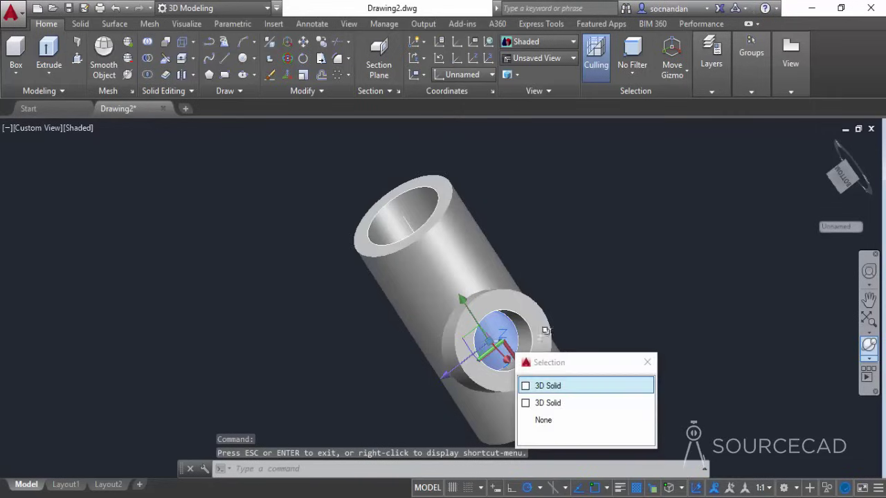
pyautogui.rightClick(601, 257)
pyautogui.click(620, 248)
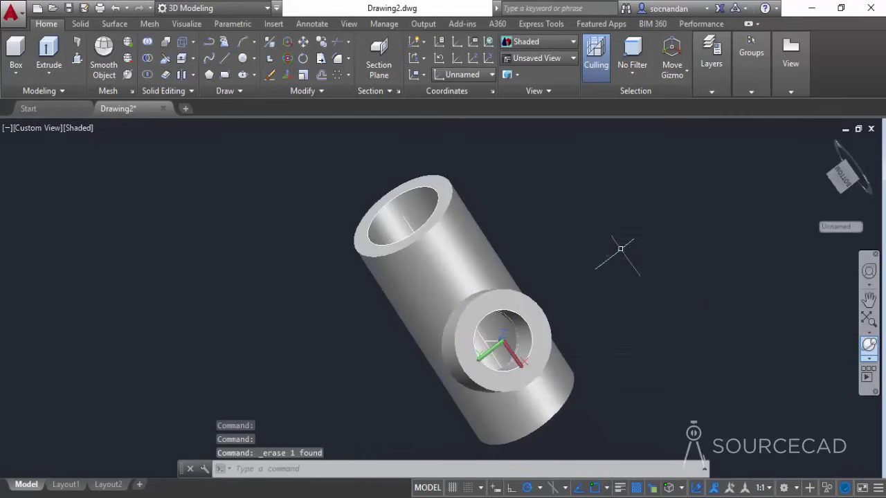
# Orbit the model upright to show the T shape.
pyautogui.click(869, 345)
pyautogui.moveTo(508, 267); pyautogui.dragTo(461, 202)
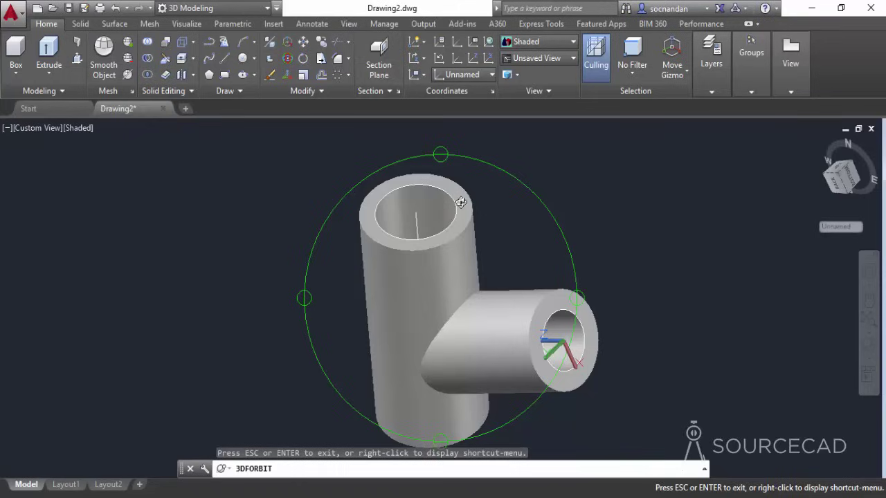
pyautogui.rightClick(526, 172)
pyautogui.click(534, 178)
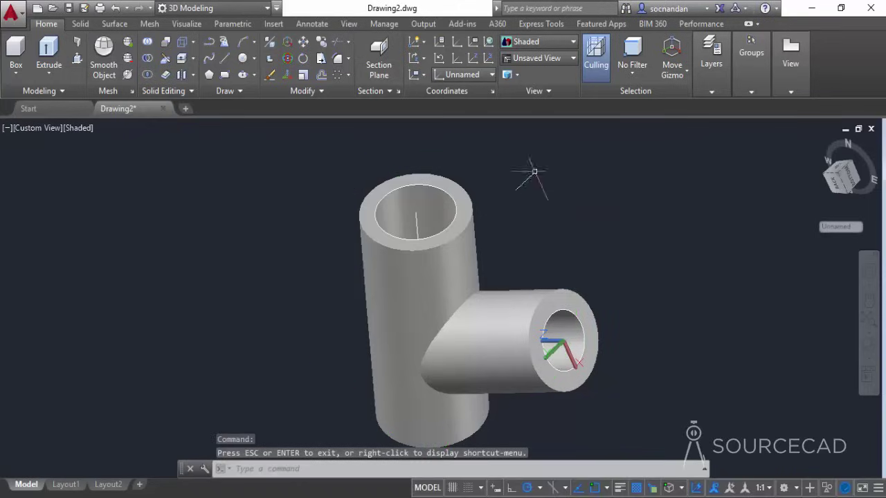
# Set a Z-axis UCS with its origin at the main pipe's top centre, aimed along the pipe.
pyautogui.click(243, 60)
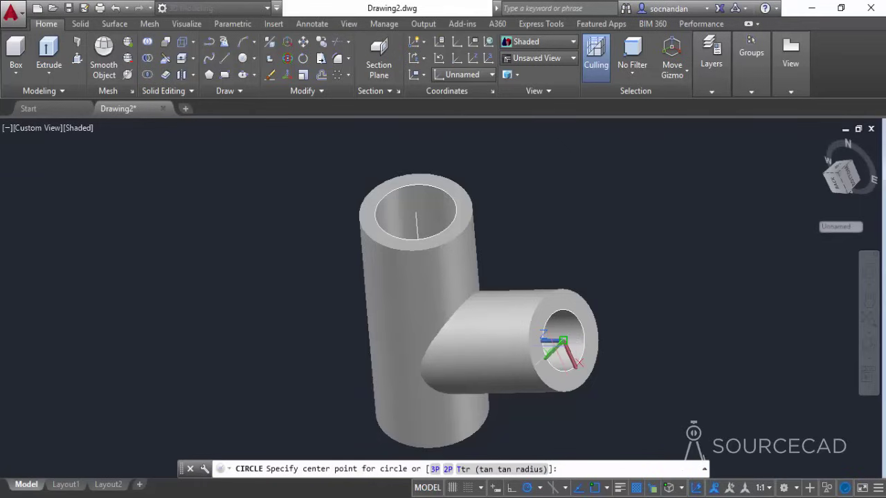
pyautogui.press('Escape')
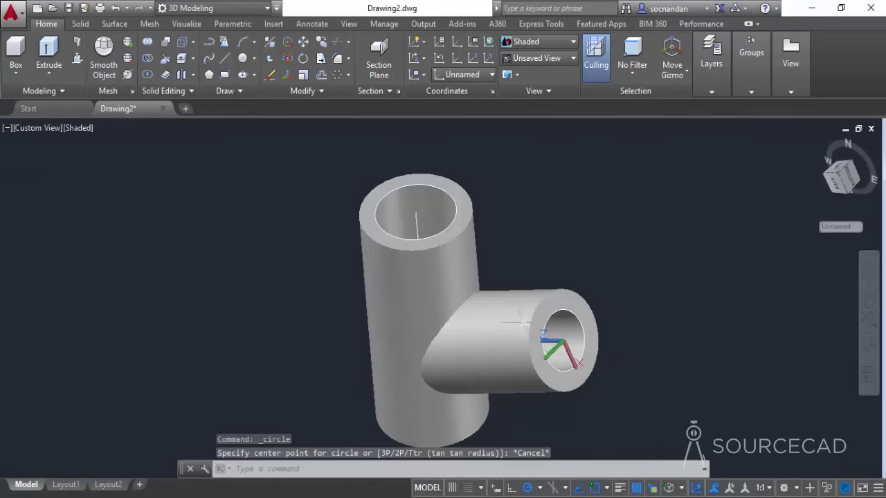
pyautogui.click(476, 59)
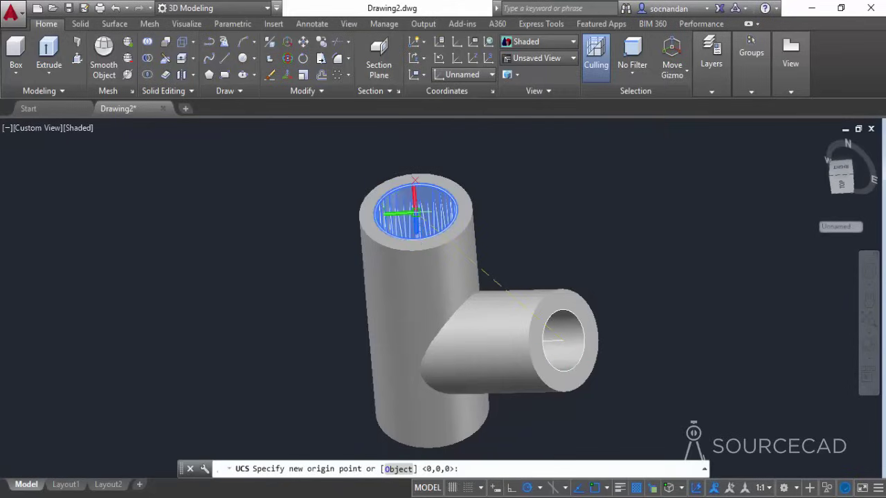
pyautogui.click(416, 211)
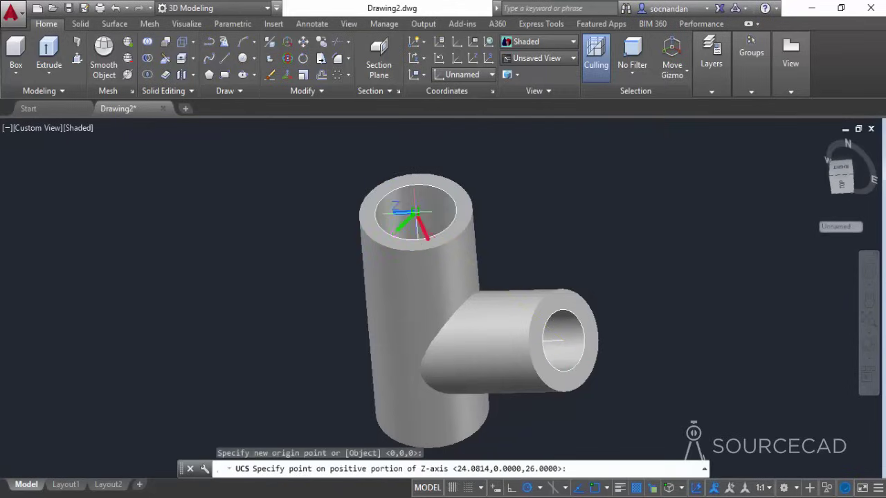
pyautogui.click(420, 266)
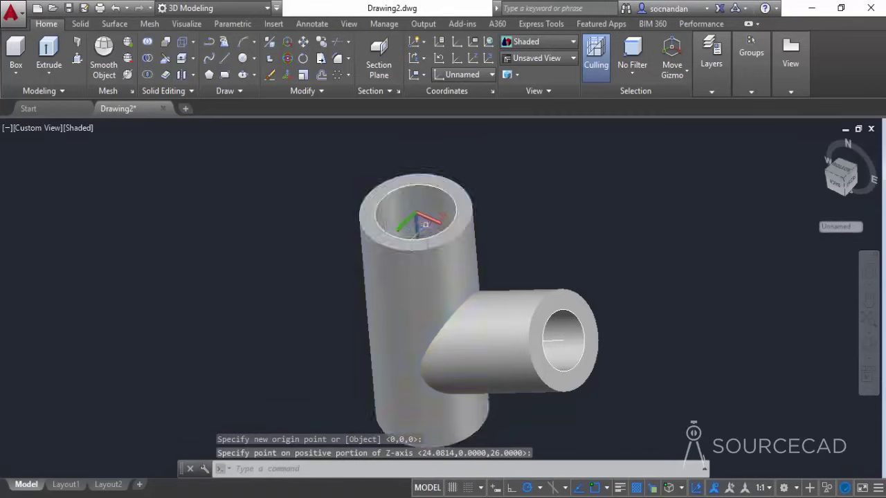
# Draw a radius-60 circle at the new UCS origin.
pyautogui.write('c')
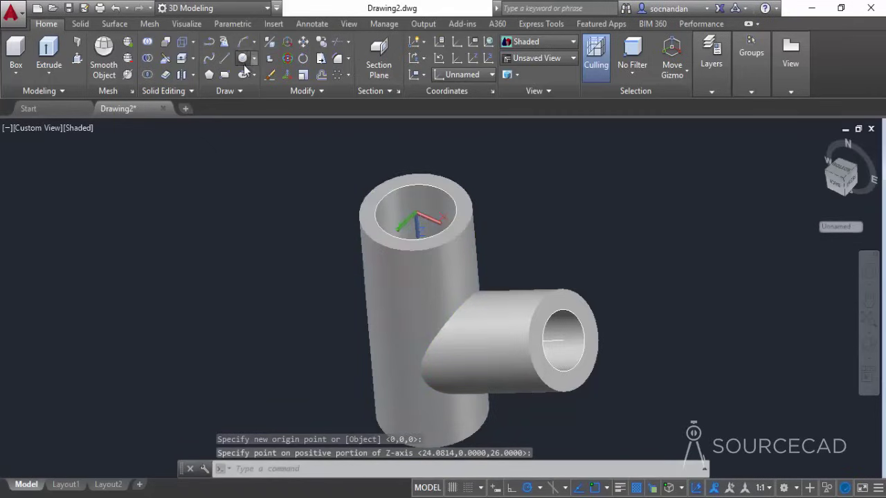
pyautogui.press('Return')
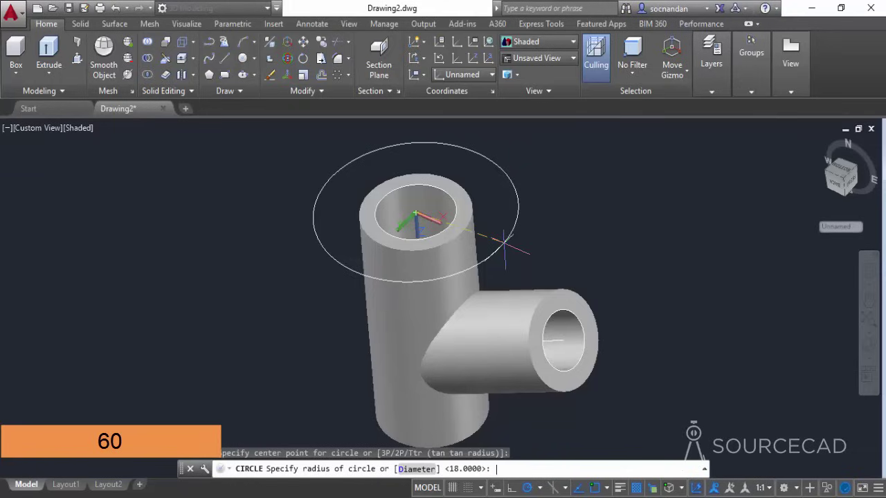
pyautogui.press('Return')
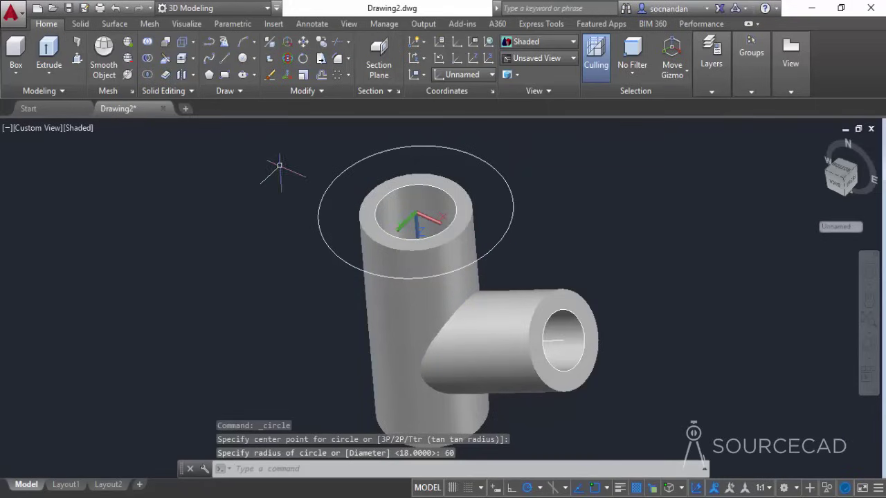
pyautogui.moveTo(298, 262); pyautogui.dragTo(287, 239, button='middle')
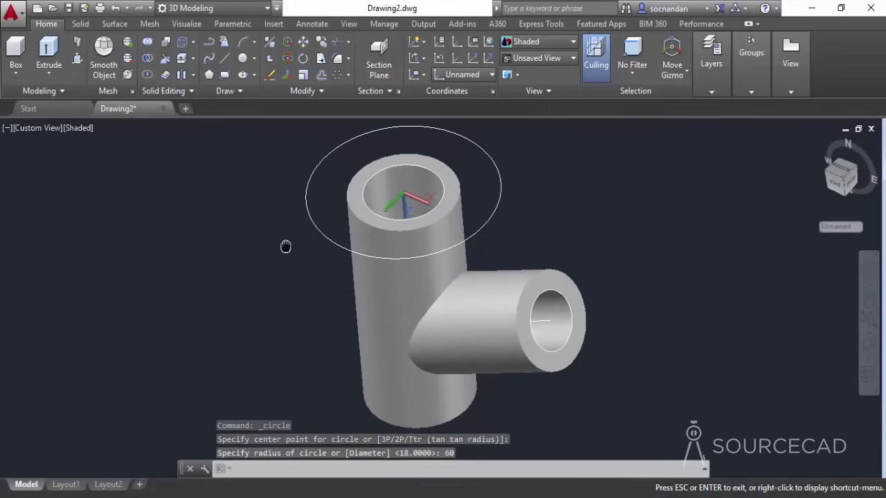
# Press-pull the ring between the radius-60 circle and the pipe up 12 units.
pyautogui.click(77, 59)
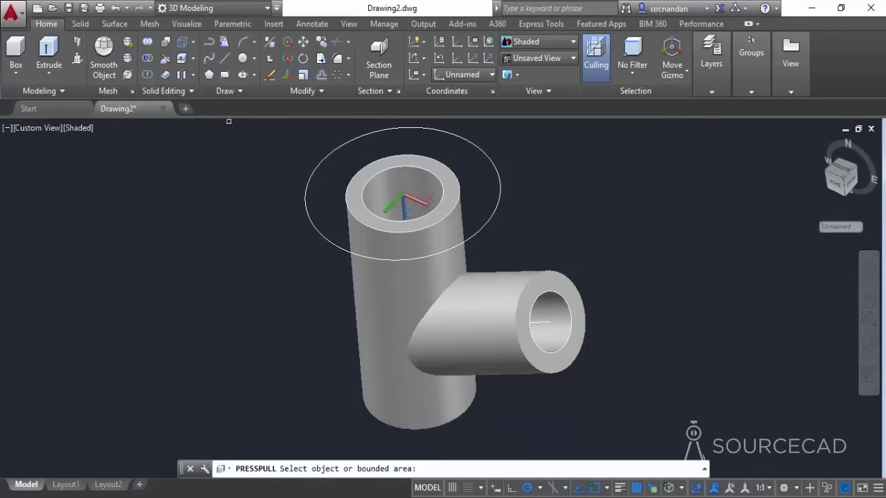
pyautogui.click(321, 192)
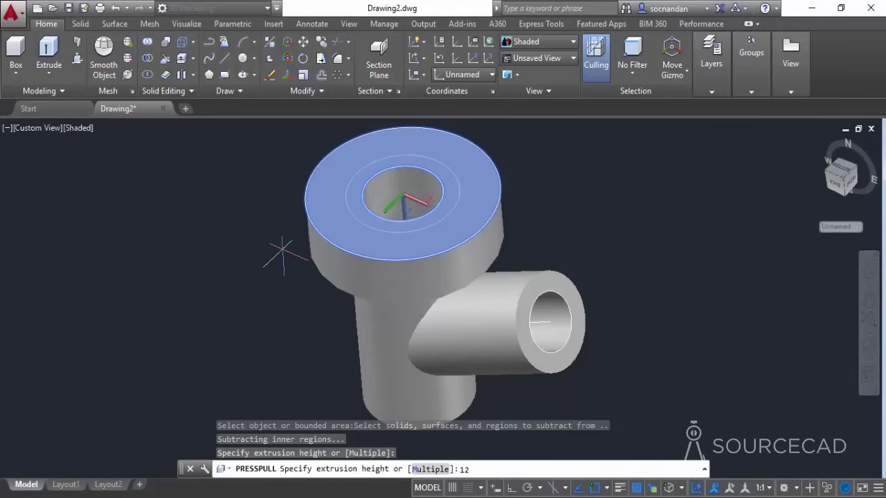
pyautogui.press('Return')
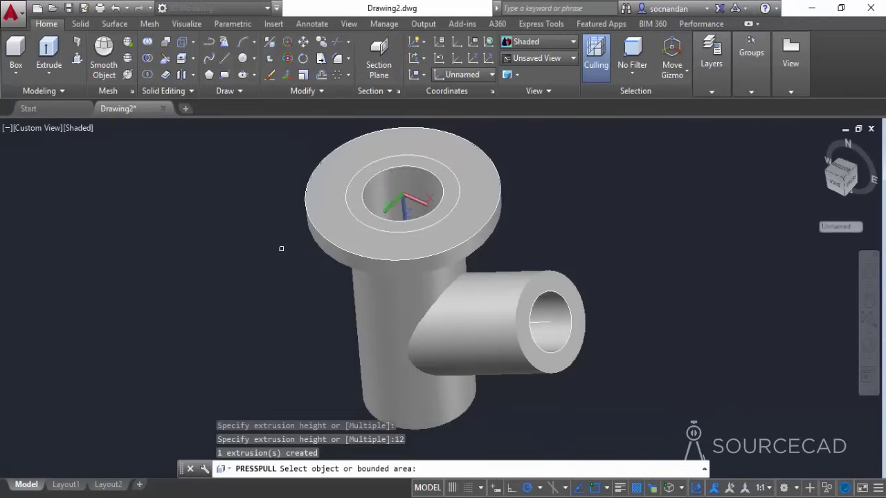
pyautogui.press('Return')
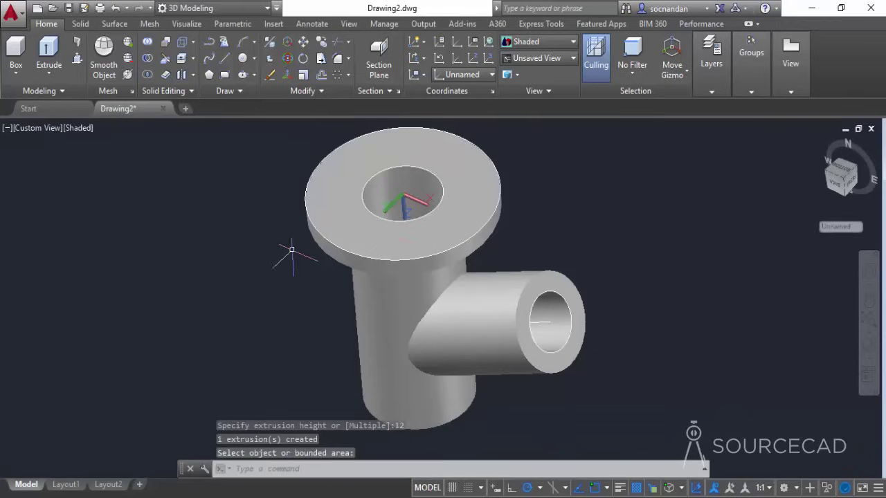
pyautogui.click(331, 221)
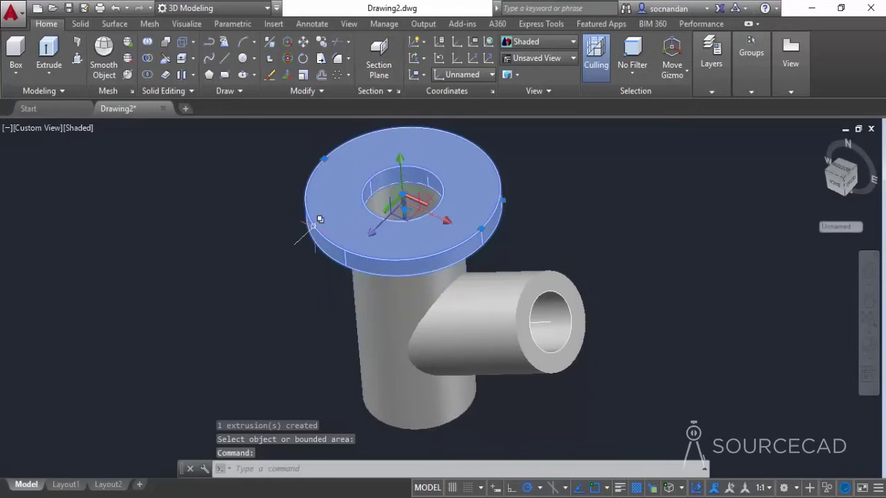
# Copy the top flange from its centre 138 units down to the pipe's bottom end.
pyautogui.click(320, 75)
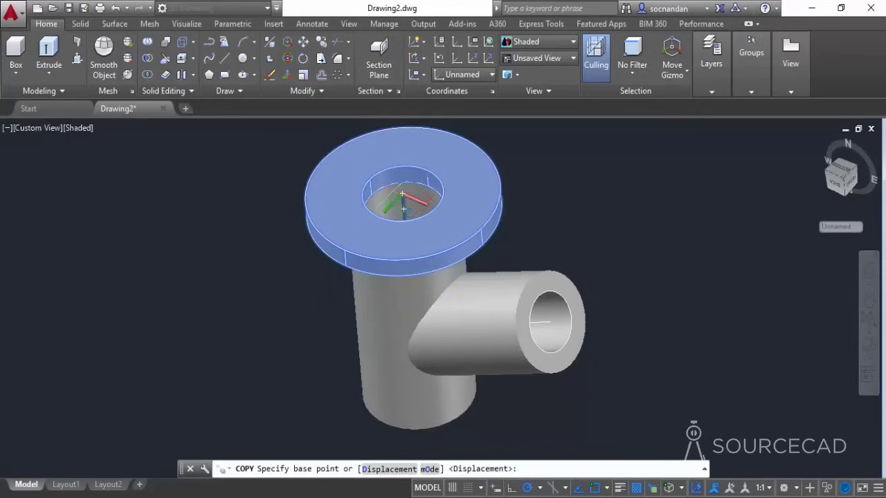
pyautogui.click(403, 208)
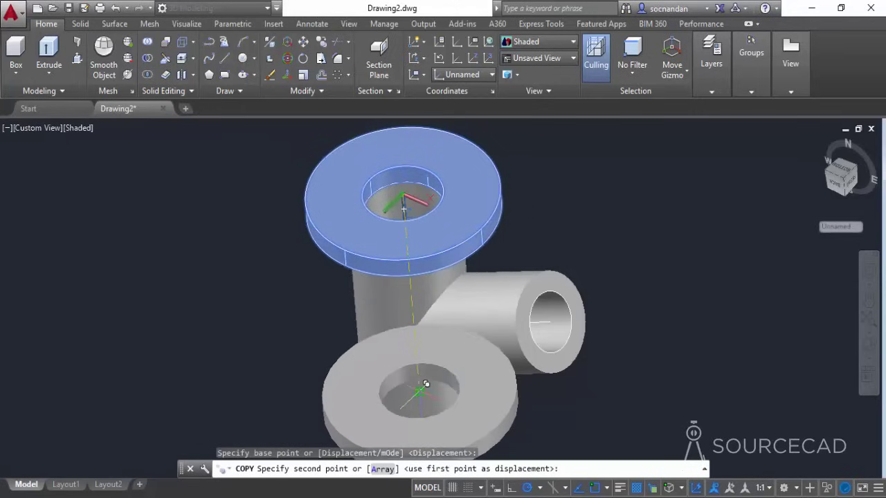
pyautogui.moveTo(427, 404); pyautogui.dragTo(405, 277, button='middle')
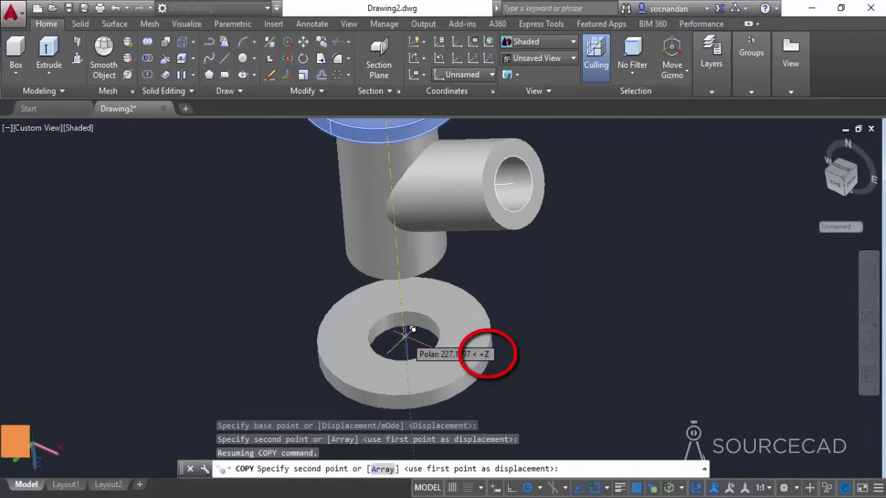
pyautogui.write('13')
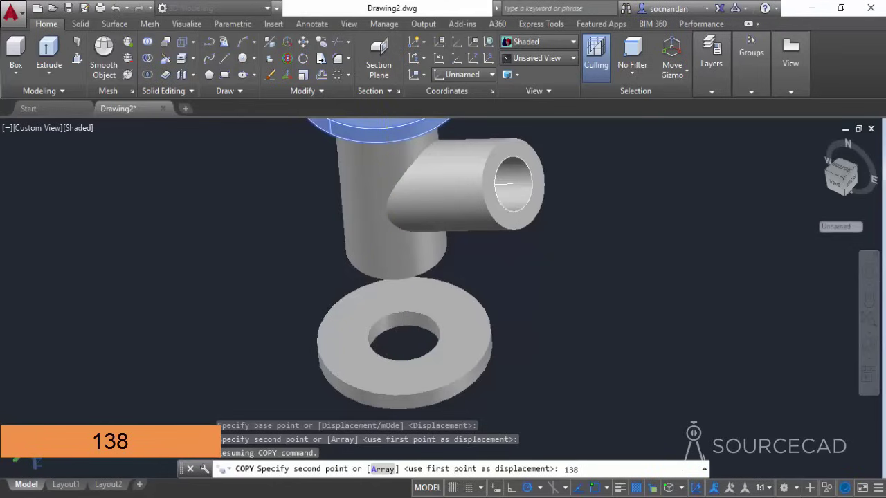
pyautogui.write('8')
pyautogui.press('Return')
pyautogui.rightClick(427, 298)
pyautogui.click(467, 323)
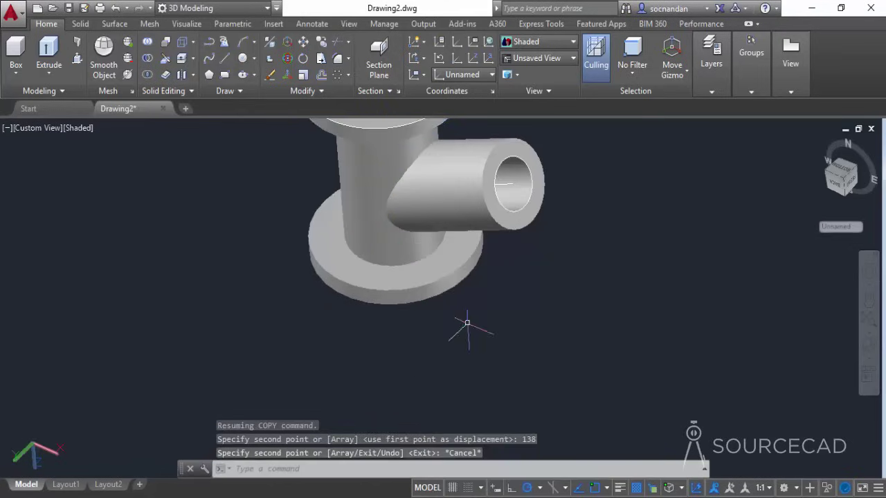
pyautogui.click(867, 344)
pyautogui.moveTo(458, 233); pyautogui.dragTo(514, 172)
# Switch to the standard back view.
pyautogui.rightClick(514, 173)
pyautogui.click(526, 186)
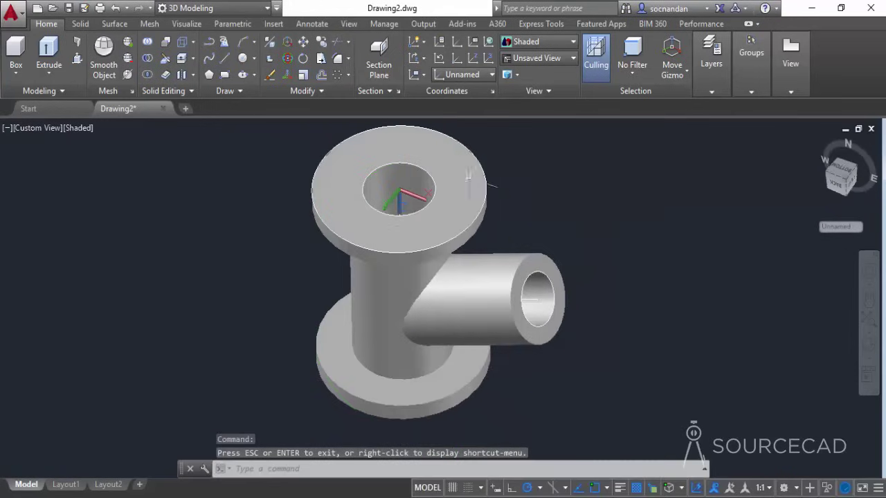
pyautogui.moveTo(345, 165)
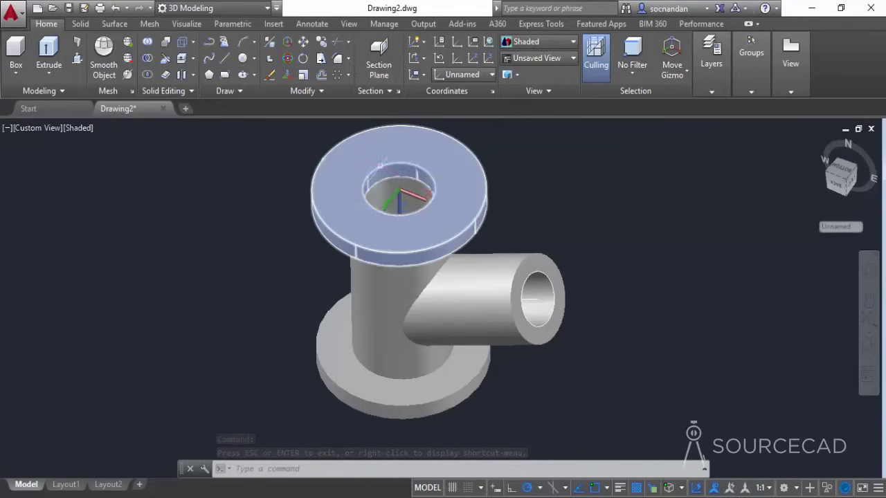
pyautogui.click(840, 171)
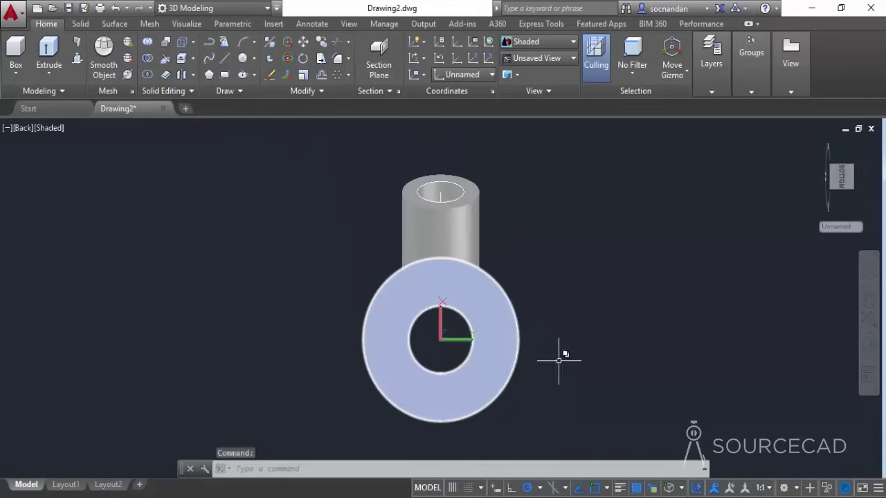
# With Dynamic UCS off, draw a radius-50 bolt circle centred on the bore.
pyautogui.click(242, 60)
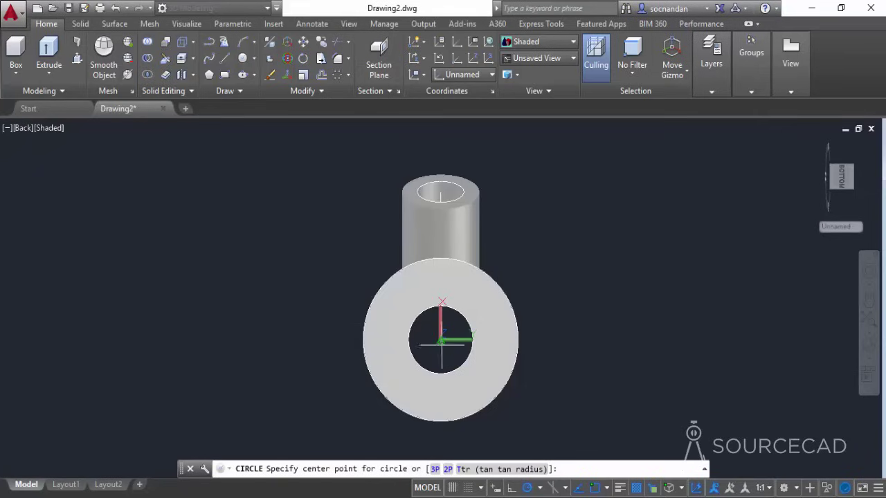
pyautogui.click(867, 346)
pyautogui.moveTo(495, 368); pyautogui.dragTo(533, 332)
pyautogui.rightClick(608, 218)
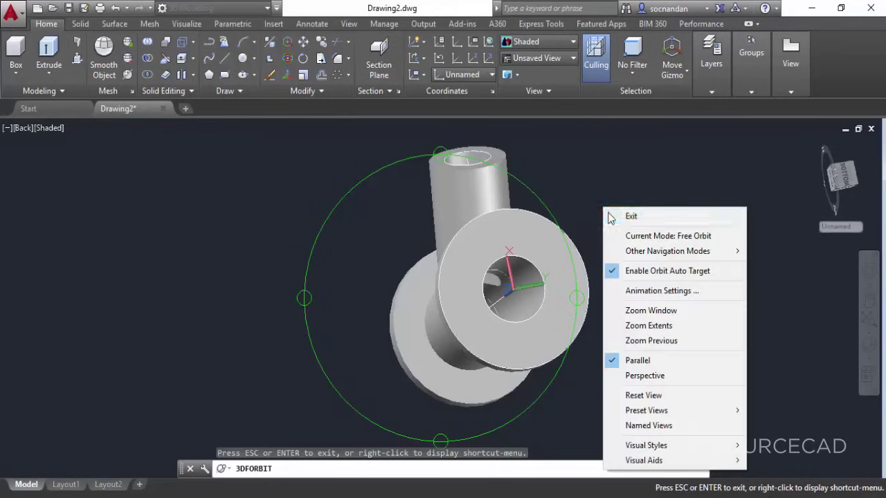
pyautogui.click(631, 217)
pyautogui.scroll(5, 515, 287)
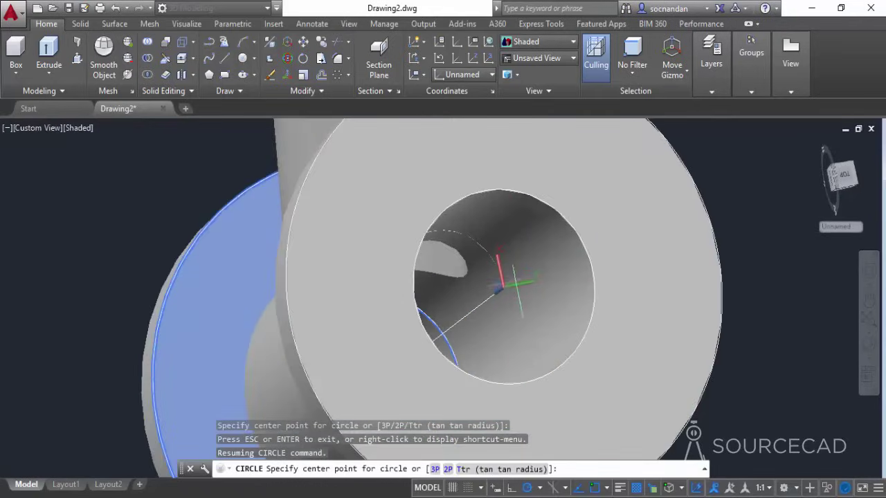
pyautogui.click(697, 490)
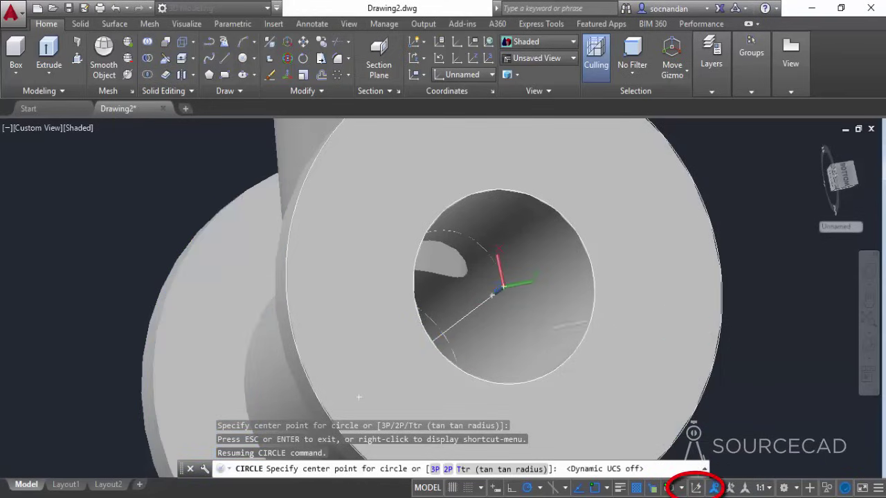
pyautogui.click(496, 292)
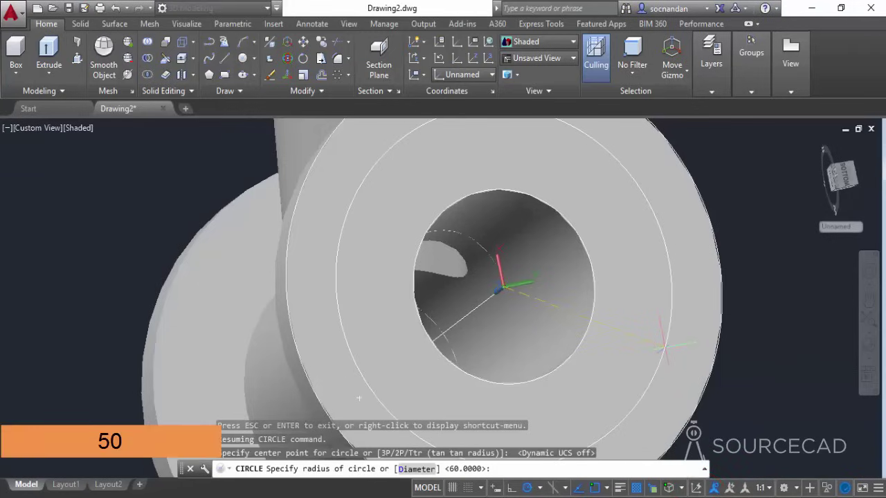
pyautogui.press('Return')
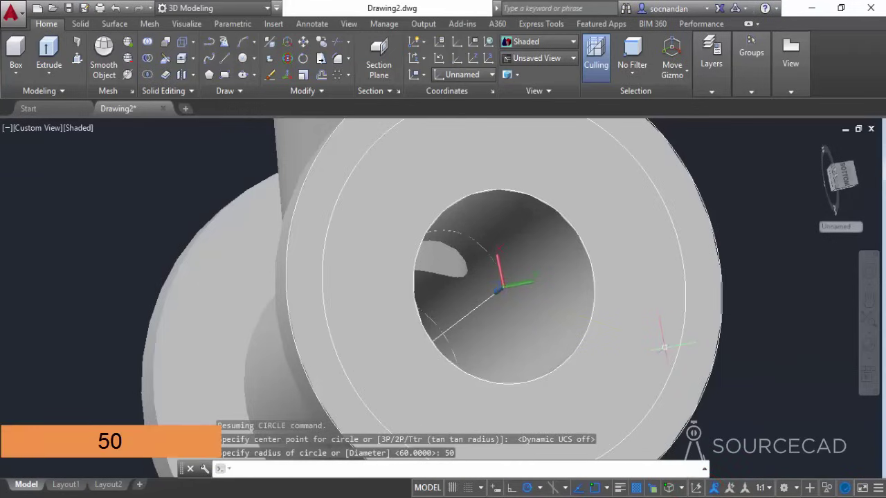
pyautogui.scroll(-5, 664, 347)
pyautogui.moveTo(668, 296); pyautogui.dragTo(560, 274, button='middle')
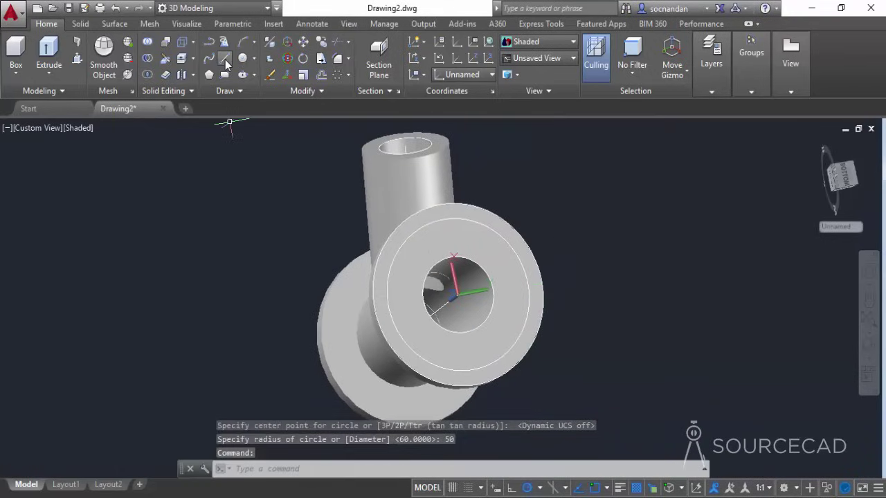
# Draw a horizontal radial line from the bore centre past the bolt circle.
pyautogui.click(225, 59)
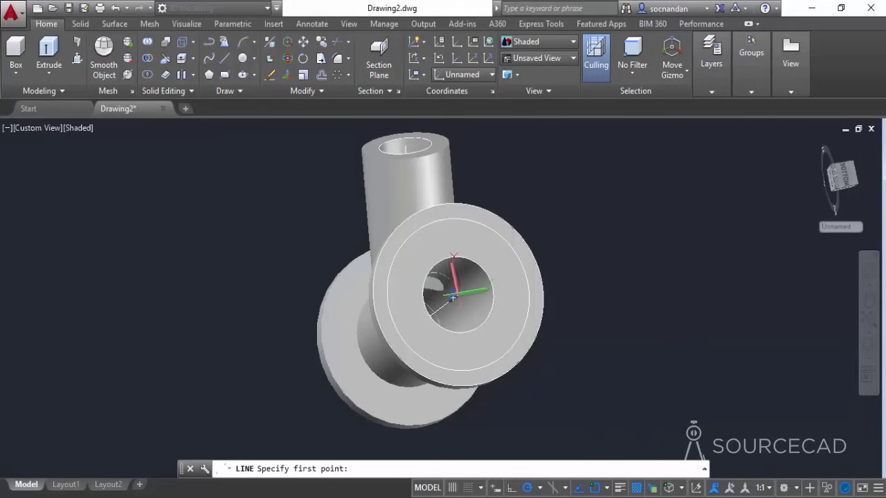
pyautogui.scroll(8, 484, 283)
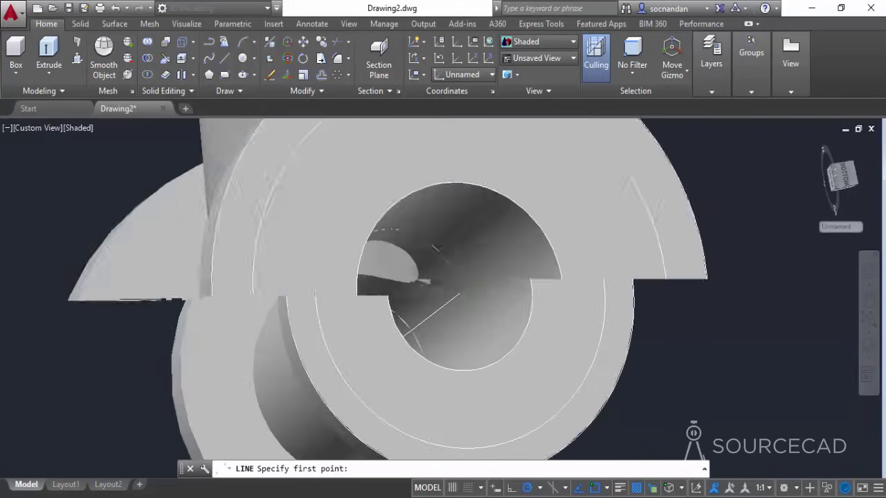
pyautogui.click(457, 293)
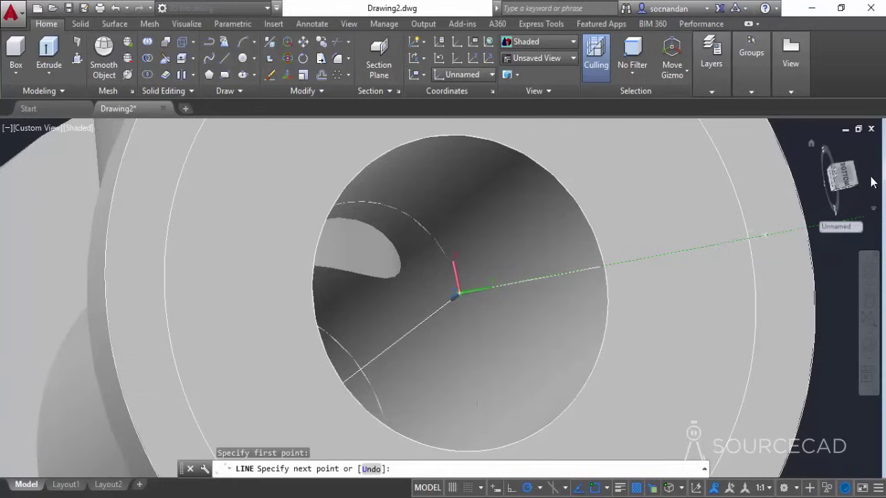
pyautogui.moveTo(845, 178); pyautogui.dragTo(852, 182)
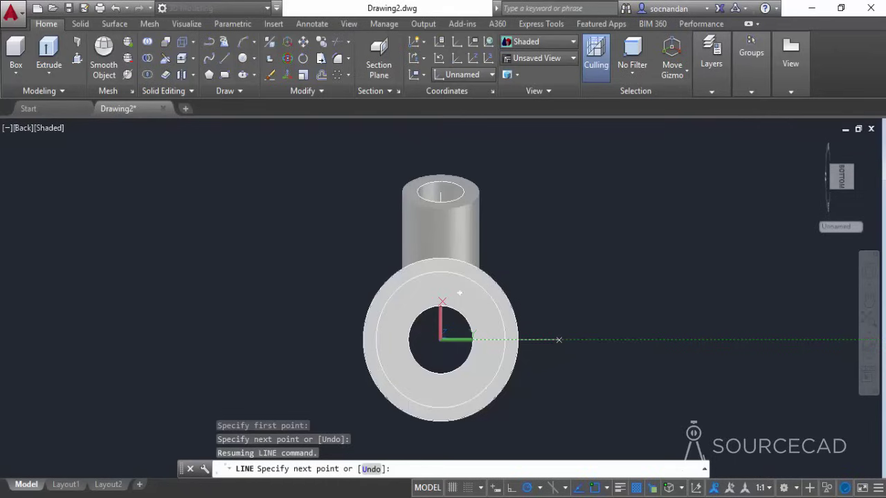
pyautogui.click(559, 339)
pyautogui.rightClick(583, 248)
pyautogui.click(606, 256)
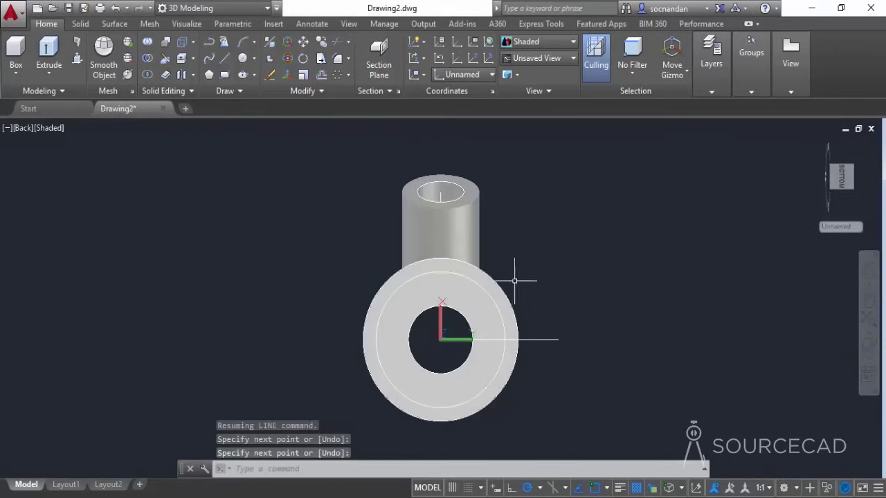
# Draw a radius-5 circle where the line crosses the bolt circle.
pyautogui.click(243, 58)
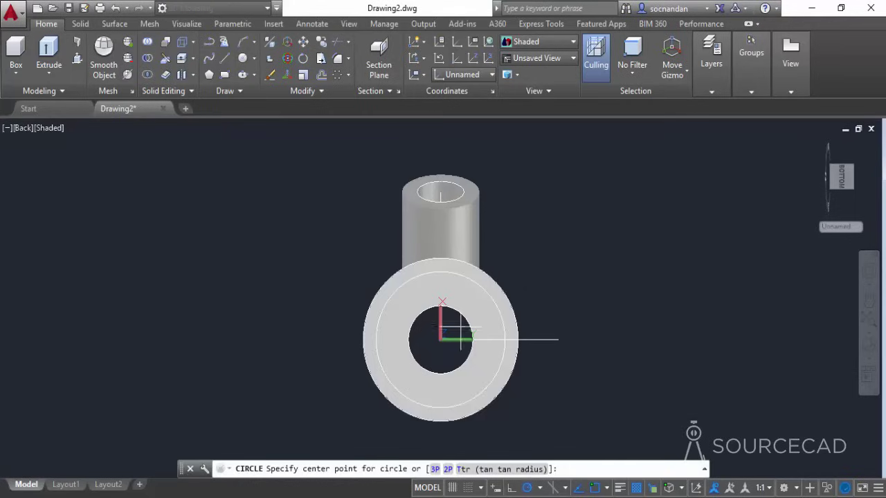
pyautogui.click(505, 339)
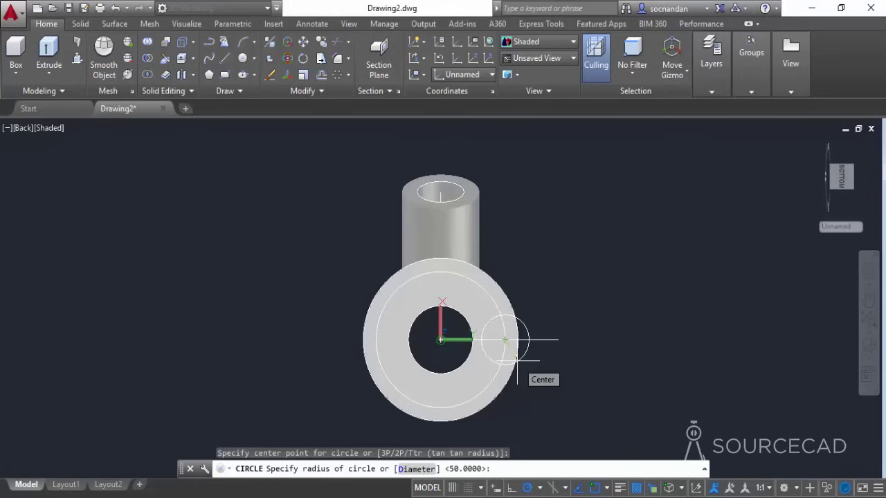
pyautogui.write('5')
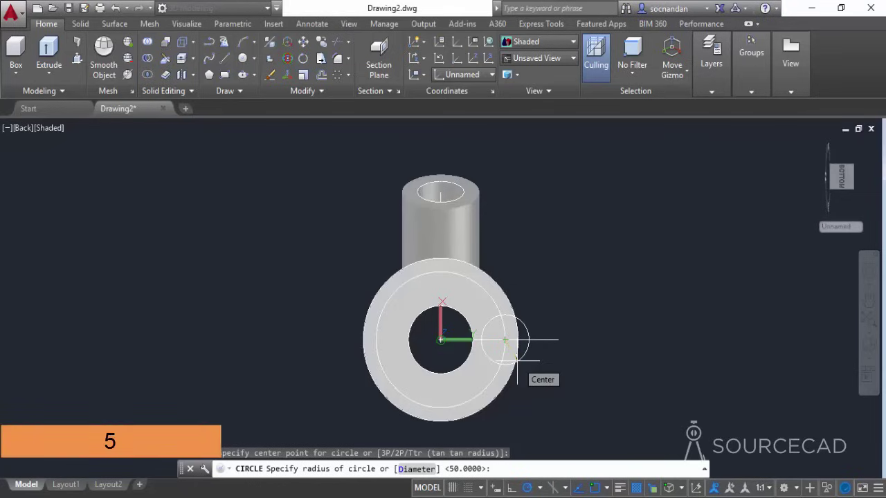
pyautogui.write('5')
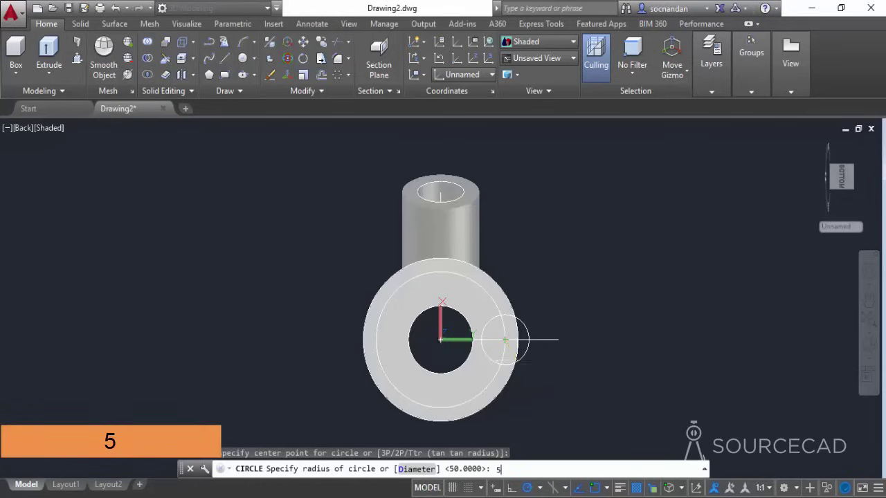
pyautogui.press('Return')
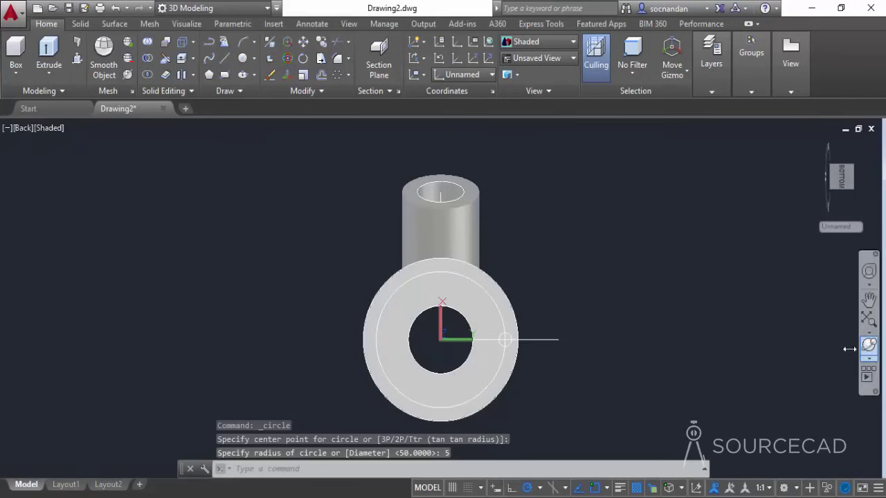
pyautogui.click(868, 344)
pyautogui.moveTo(478, 367); pyautogui.dragTo(626, 236)
# Switch the viewport to the Hidden visual style.
pyautogui.rightClick(627, 236)
pyautogui.click(645, 242)
pyautogui.moveTo(588, 237); pyautogui.dragTo(487, 279, button='middle')
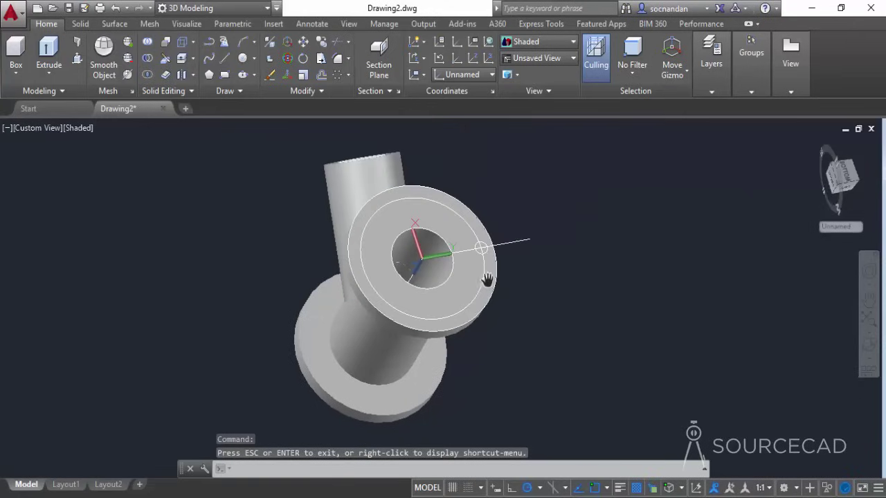
pyautogui.press('Escape')
pyautogui.click(72, 128)
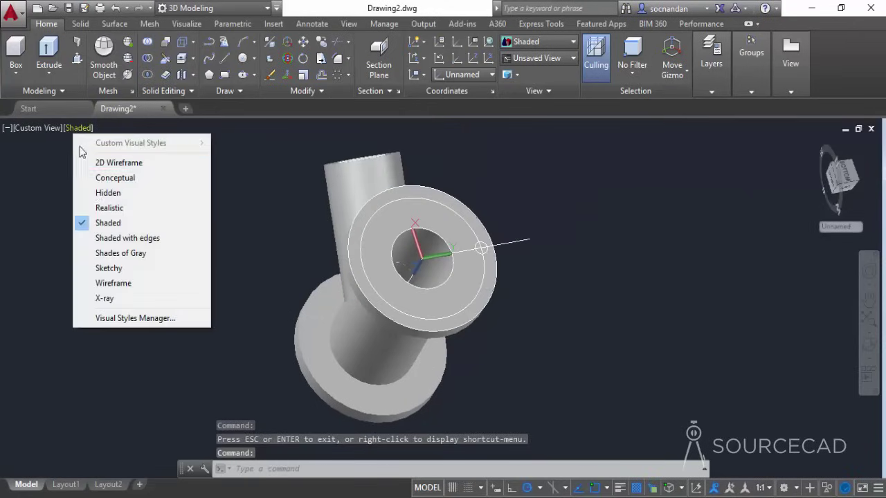
pyautogui.click(100, 195)
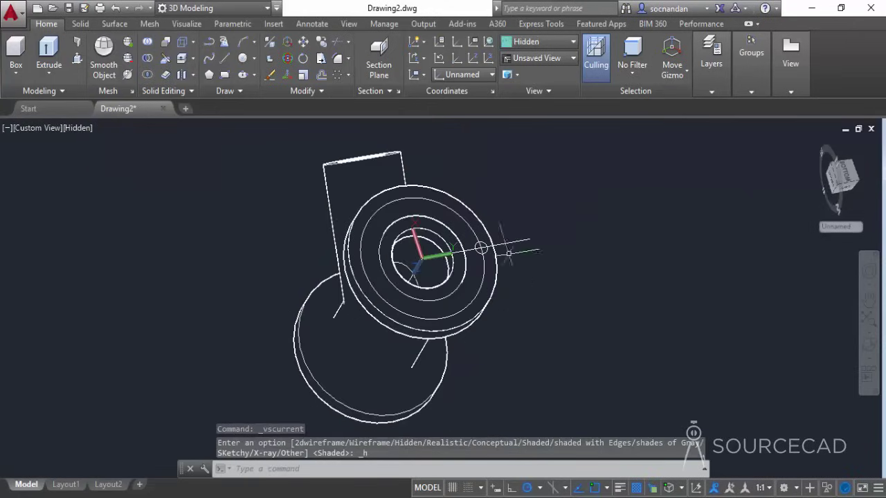
pyautogui.moveTo(446, 282); pyautogui.dragTo(424, 312, button='middle')
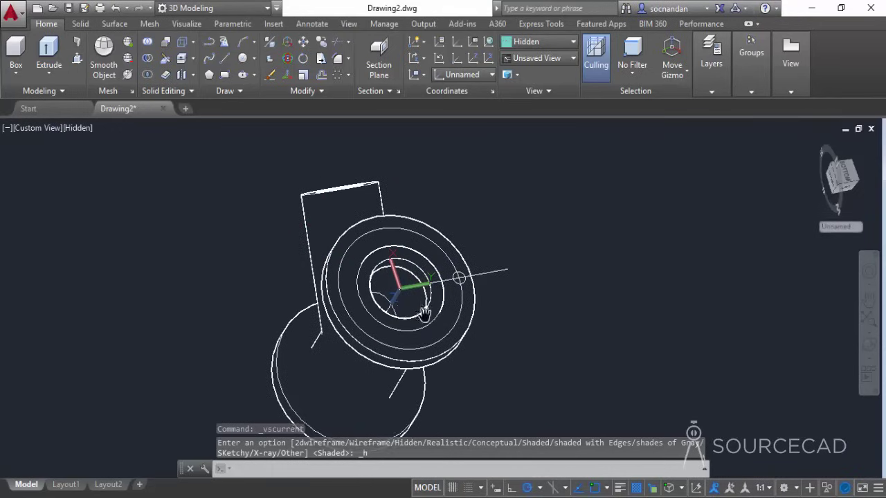
# Polar-array the small circle about the bore centre into 4 items.
pyautogui.click(349, 77)
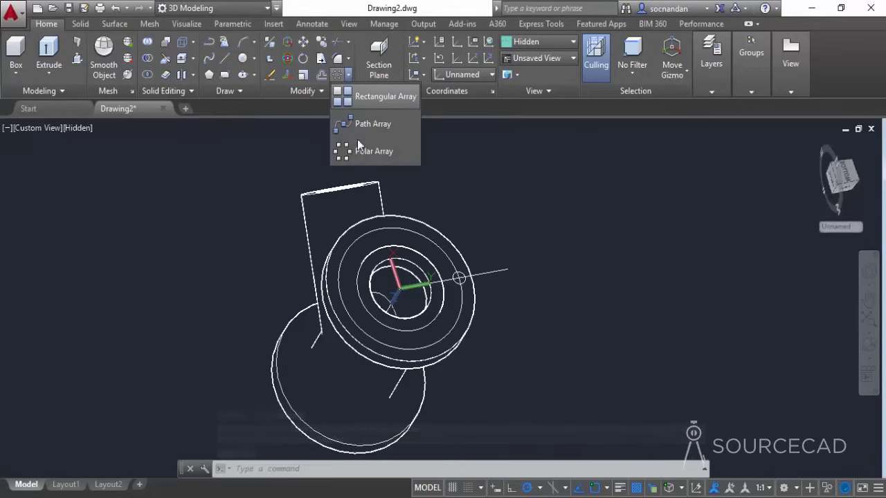
pyautogui.click(364, 151)
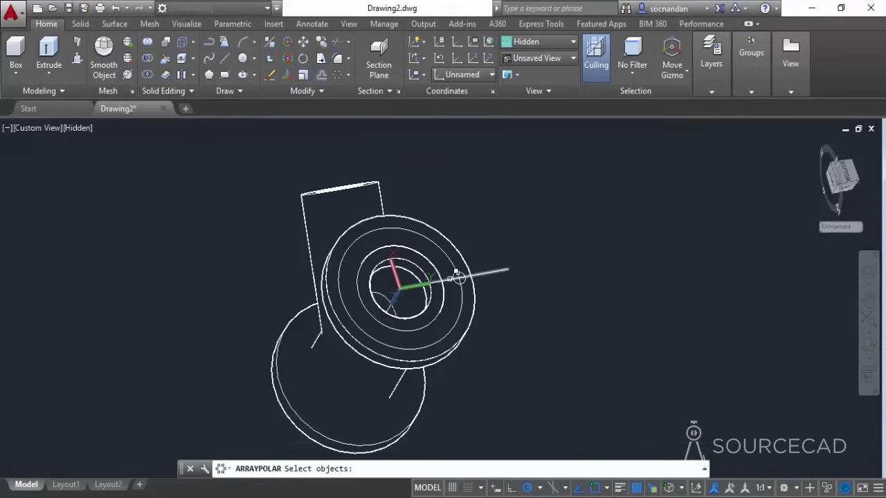
pyautogui.click(458, 276)
pyautogui.click(500, 322)
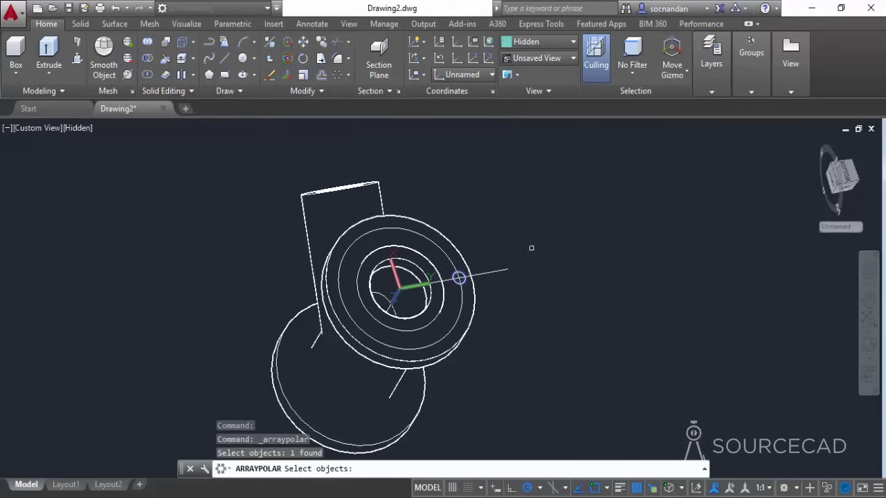
pyautogui.press('Return')
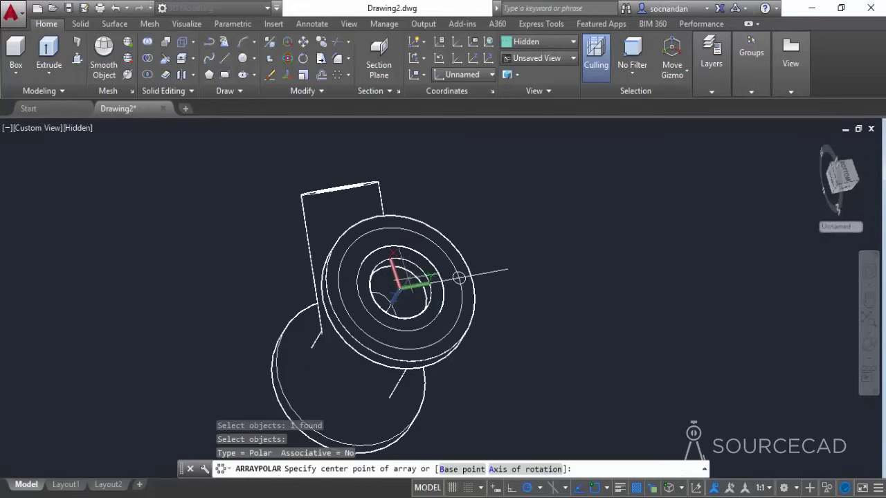
pyautogui.click(395, 292)
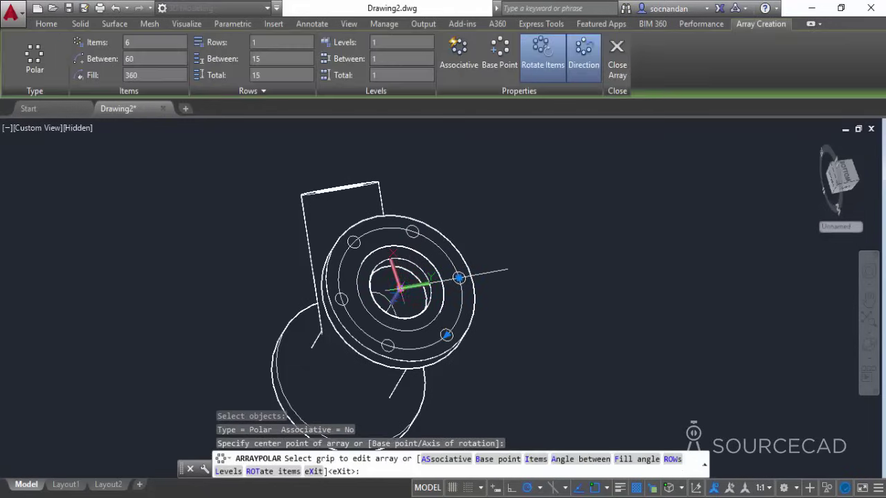
pyautogui.click(151, 43)
pyautogui.write('4')
pyautogui.press('Return')
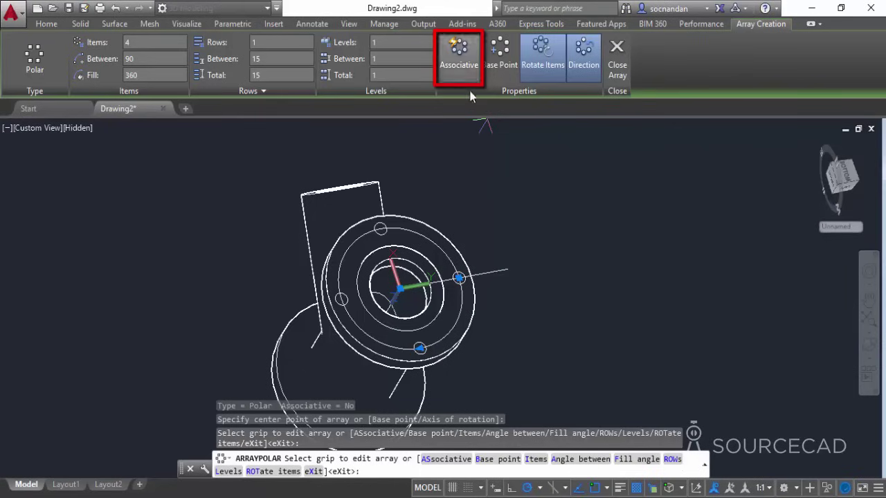
pyautogui.click(617, 56)
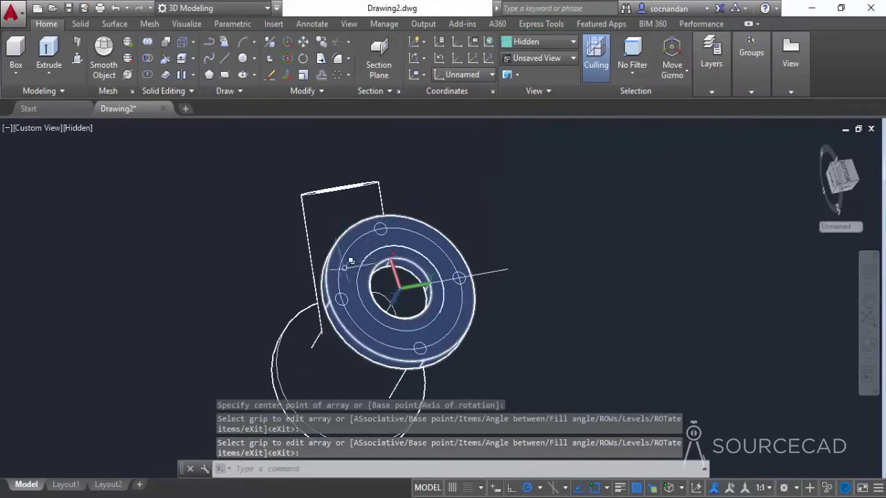
# Pick a circle on the flange through selection cycling, then undo the change.
pyautogui.moveTo(524, 307); pyautogui.dragTo(547, 250, button='middle')
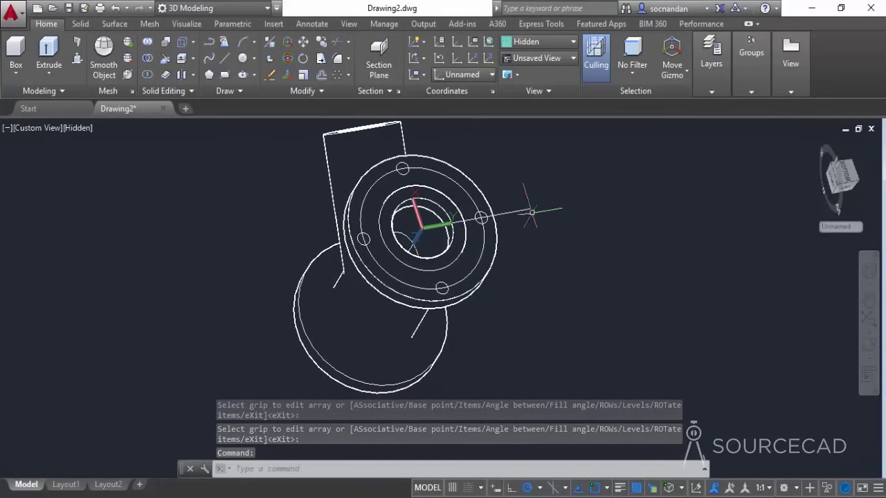
pyautogui.click(480, 234)
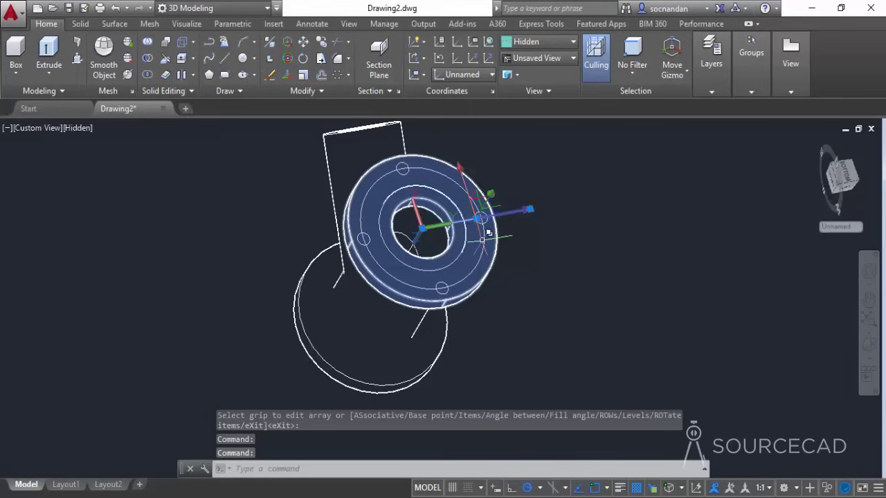
pyautogui.click(484, 235)
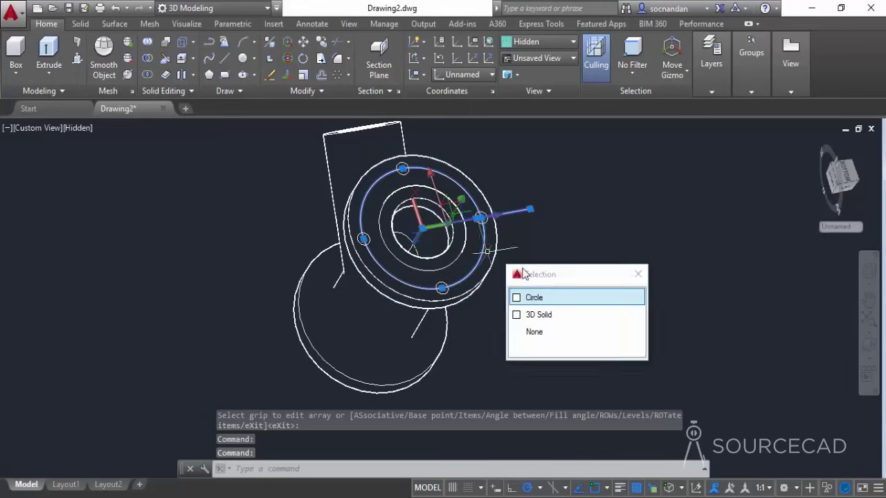
pyautogui.click(549, 305)
pyautogui.rightClick(559, 208)
pyautogui.click(588, 269)
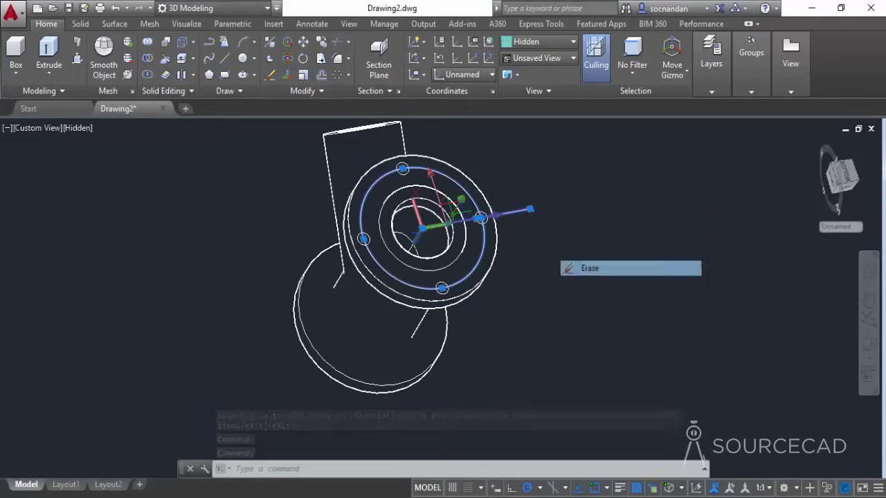
pyautogui.hotkey('ctrl', 'z')
pyautogui.hotkey('ctrl', 'z')
pyautogui.hotkey('ctrl', 'z')
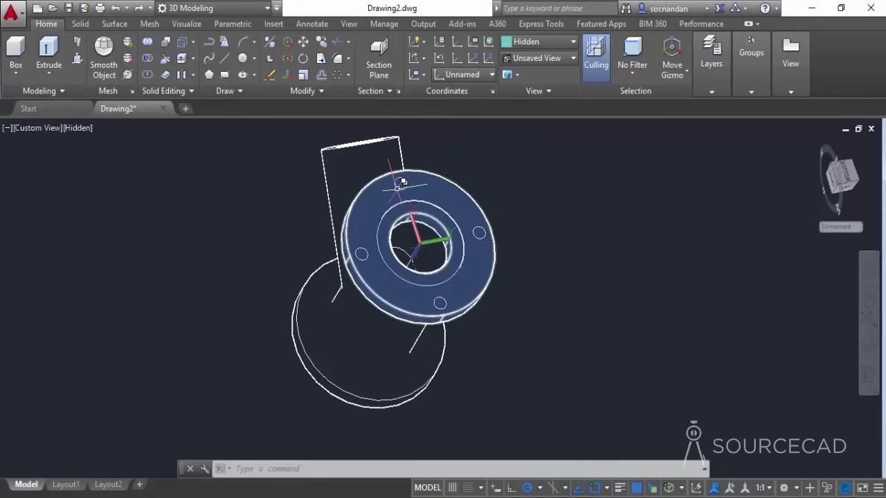
# Select all four bolt-hole circles, choosing Circle from selection cycling each time.
pyautogui.click(400, 184)
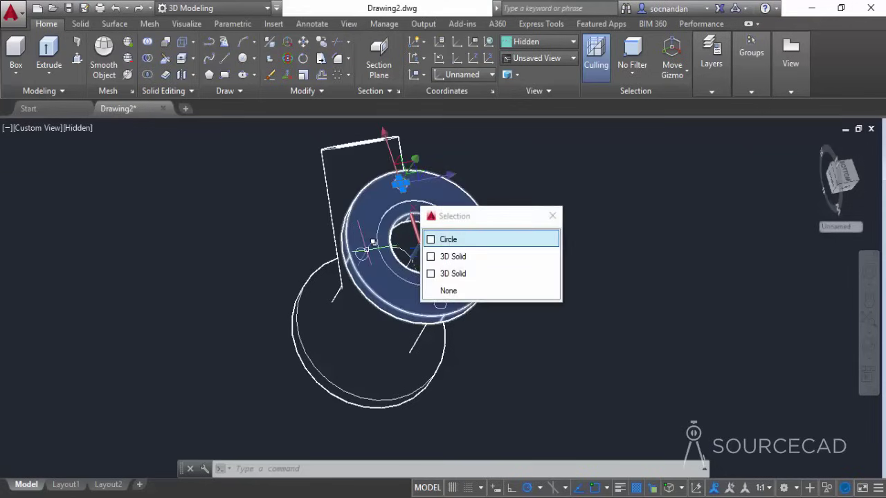
pyautogui.click(367, 249)
pyautogui.click(415, 316)
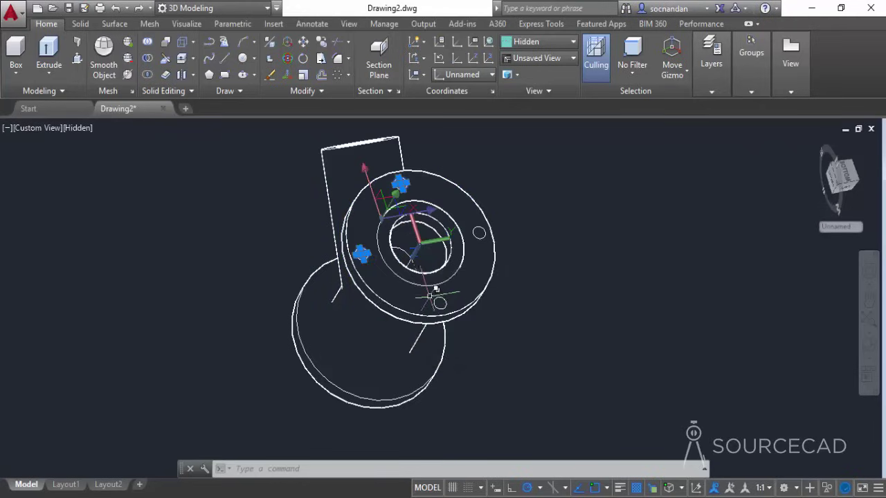
pyautogui.click(438, 301)
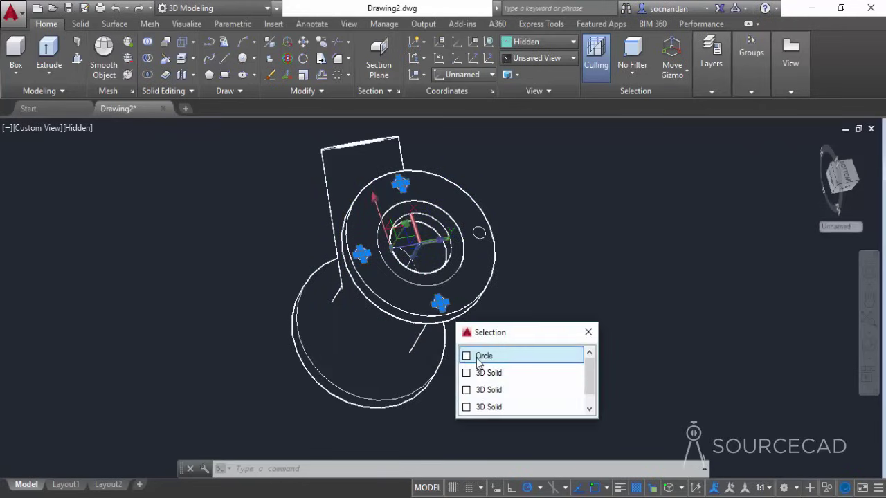
pyautogui.click(477, 355)
pyautogui.click(477, 234)
pyautogui.click(521, 285)
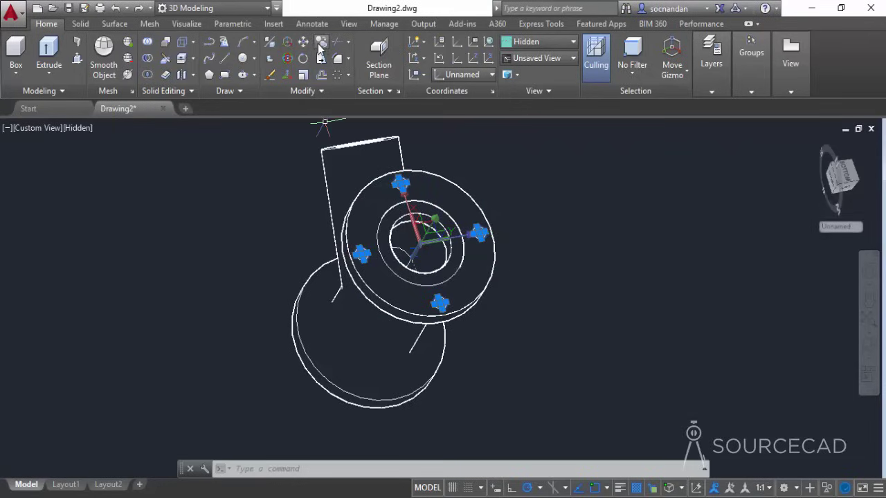
# Copy the four bolt-hole circles 150 units along Z onto the opposite flange.
pyautogui.click(320, 42)
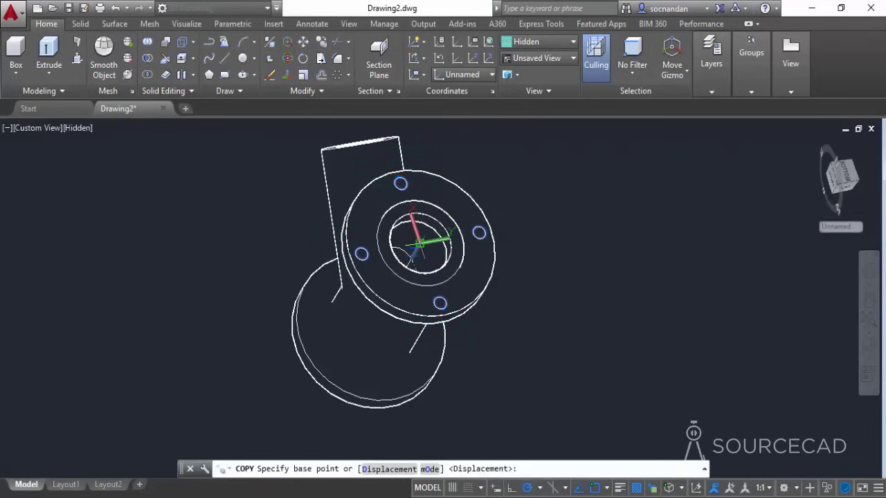
pyautogui.click(416, 245)
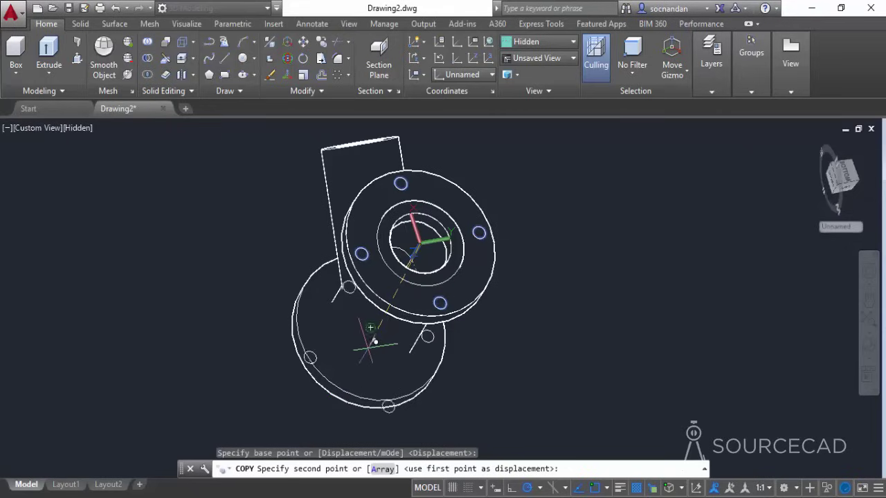
pyautogui.moveTo(335, 398); pyautogui.dragTo(398, 283, button='middle')
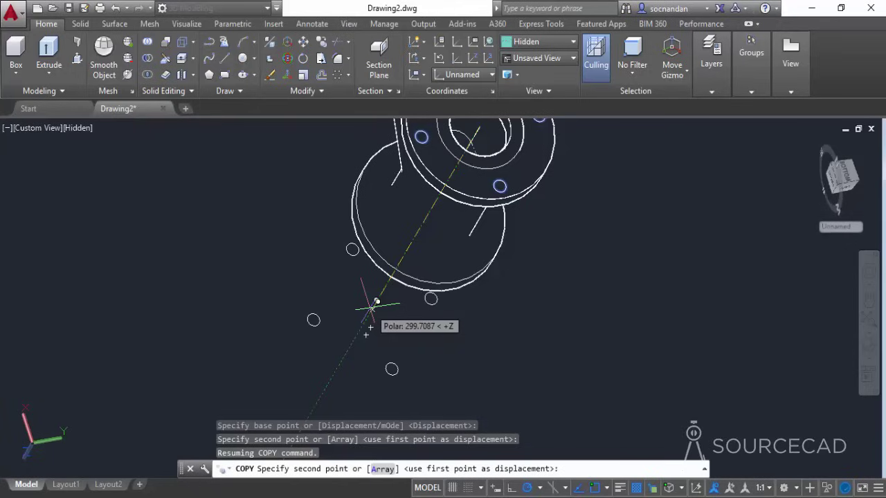
pyautogui.write('15')
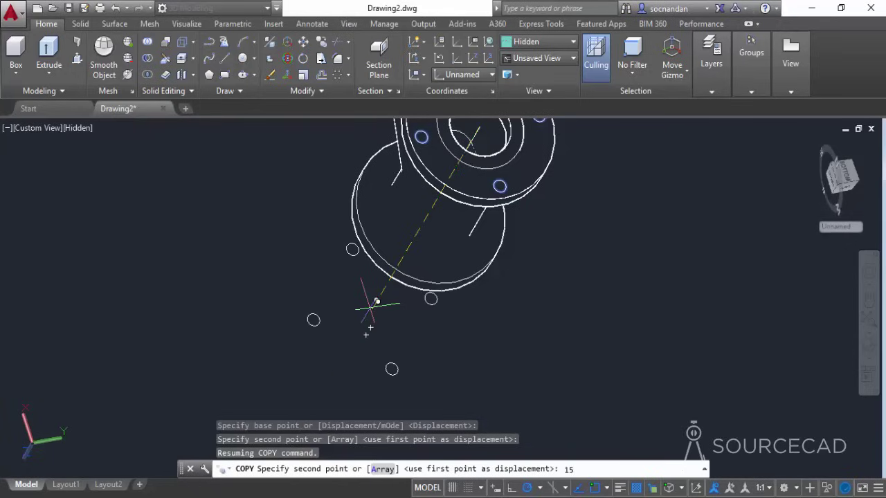
pyautogui.press('Return')
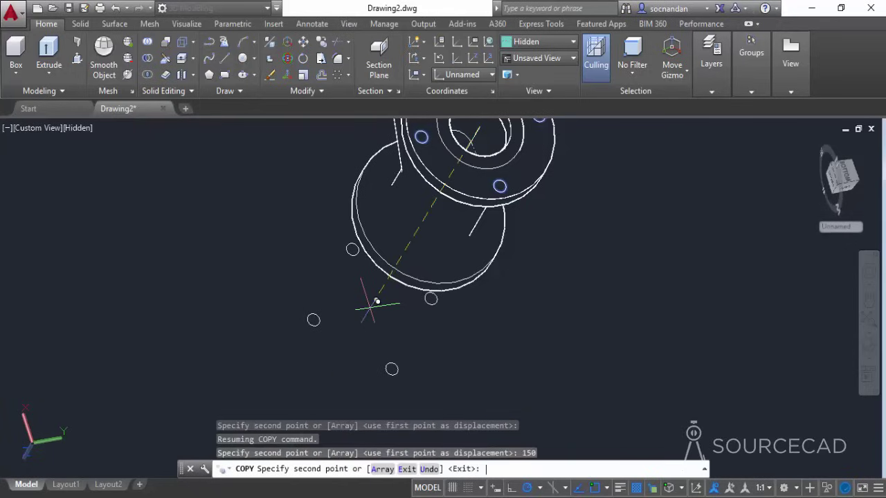
pyautogui.press('Return')
pyautogui.moveTo(496, 276); pyautogui.dragTo(487, 332, button='middle')
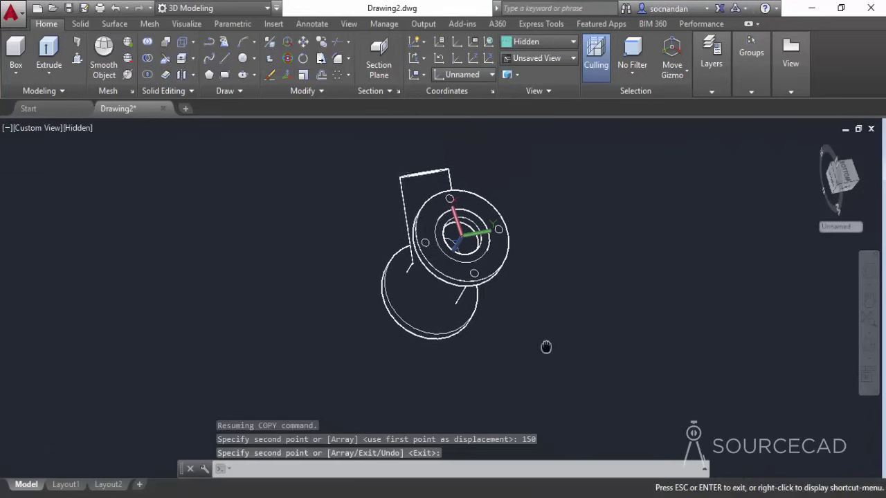
pyautogui.press('Return')
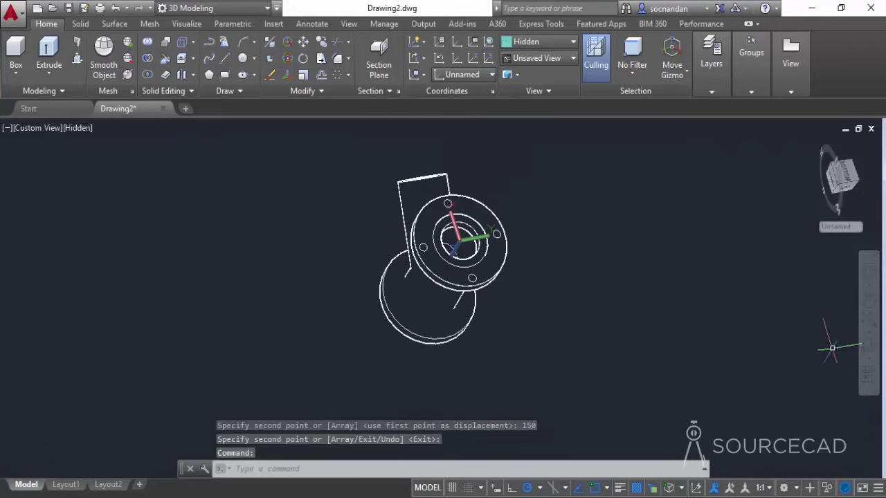
pyautogui.click(868, 344)
# Press-pull the first bolt-hole circle through the flange and switch to Shaded style.
pyautogui.moveTo(433, 297); pyautogui.dragTo(509, 179)
pyautogui.rightClick(589, 181)
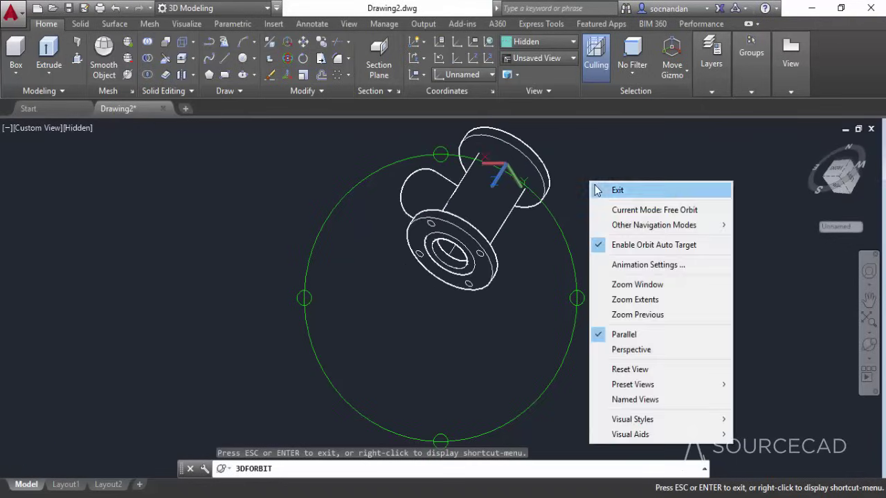
pyautogui.click(593, 187)
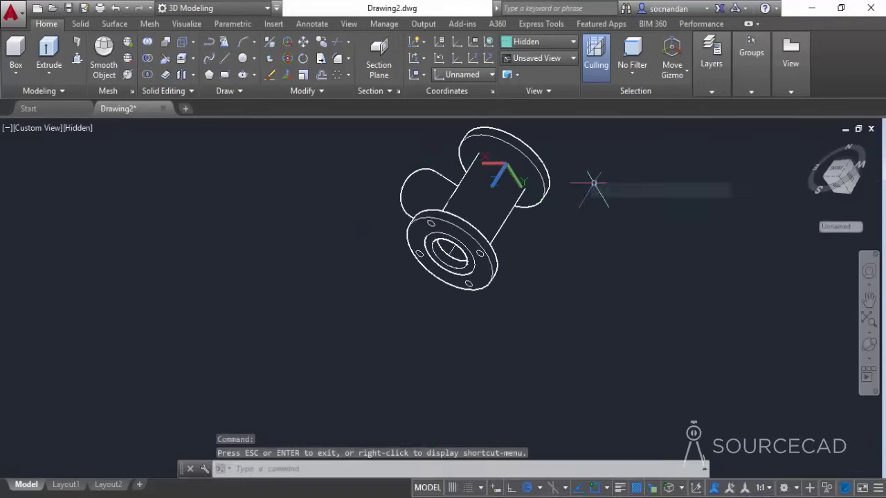
pyautogui.click(77, 59)
pyautogui.scroll(6, 428, 242)
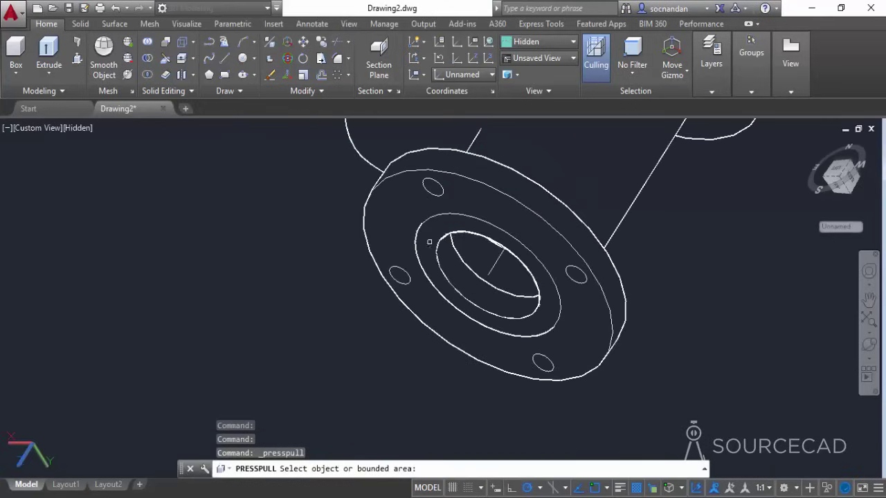
pyautogui.click(387, 289)
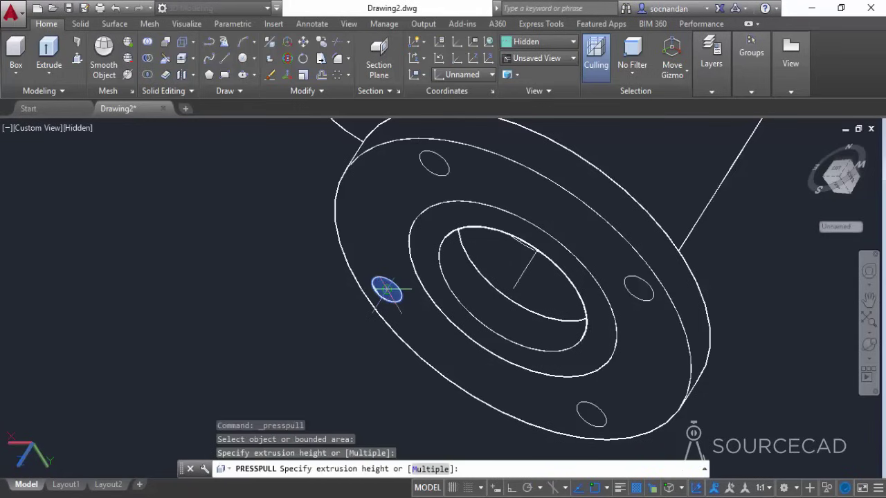
pyautogui.moveTo(655, 162); pyautogui.dragTo(556, 320, button='middle')
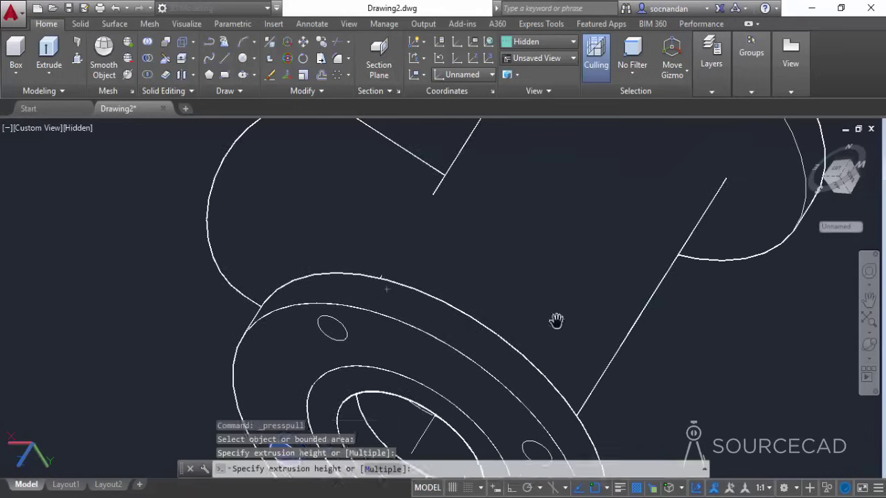
pyautogui.click(449, 142)
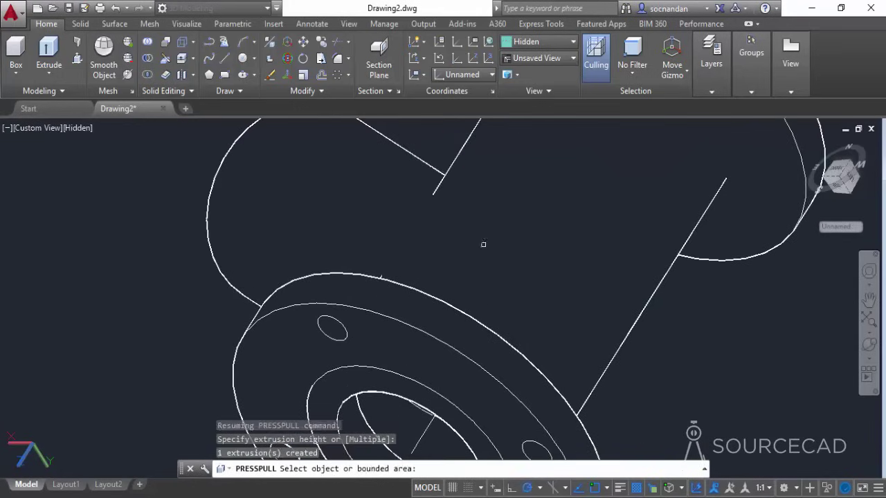
pyautogui.moveTo(484, 252); pyautogui.dragTo(415, 160, button='middle')
pyautogui.moveTo(476, 298); pyautogui.dragTo(415, 196, button='middle')
pyautogui.press('Return')
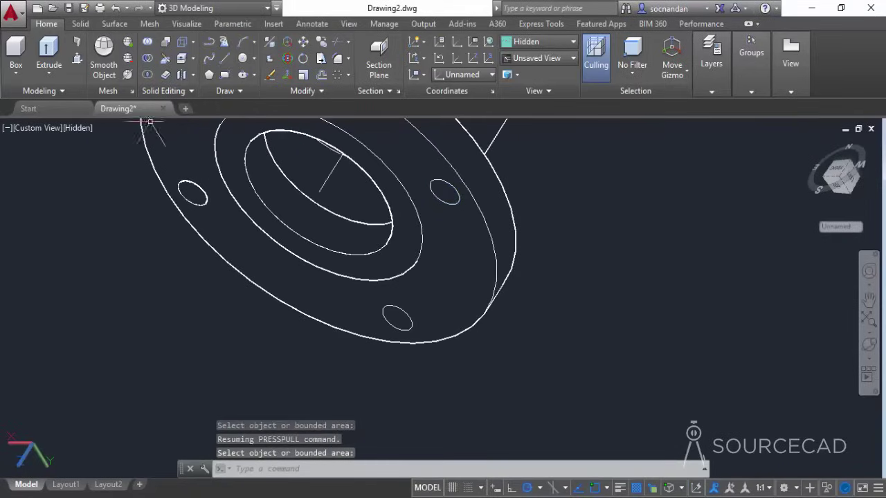
pyautogui.click(76, 128)
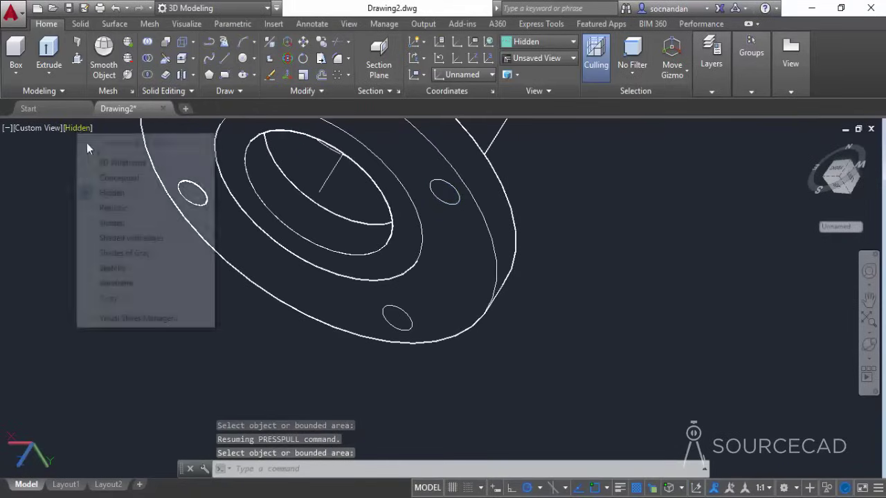
pyautogui.click(122, 227)
# Press-pull the remaining three bolt-hole circles through the flange.
pyautogui.keyDown('shift'); pyautogui.moveTo(336, 267); pyautogui.dragTo(415, 276, button='middle'); pyautogui.keyUp('shift')
pyautogui.click(77, 60)
pyautogui.scroll(3, 377, 376)
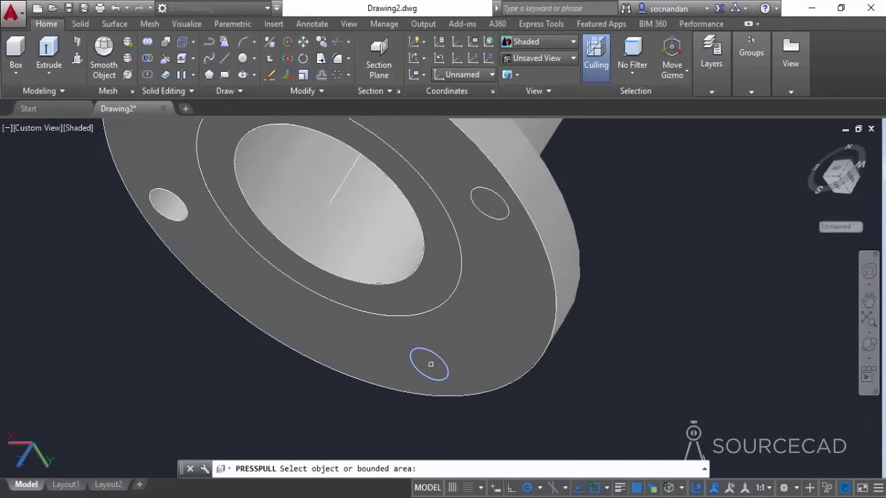
pyautogui.click(429, 364)
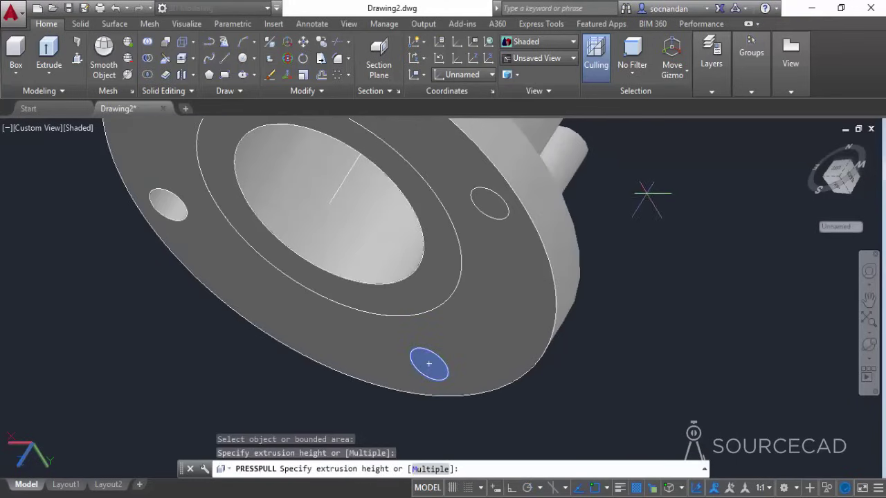
pyautogui.click(652, 198)
pyautogui.click(482, 200)
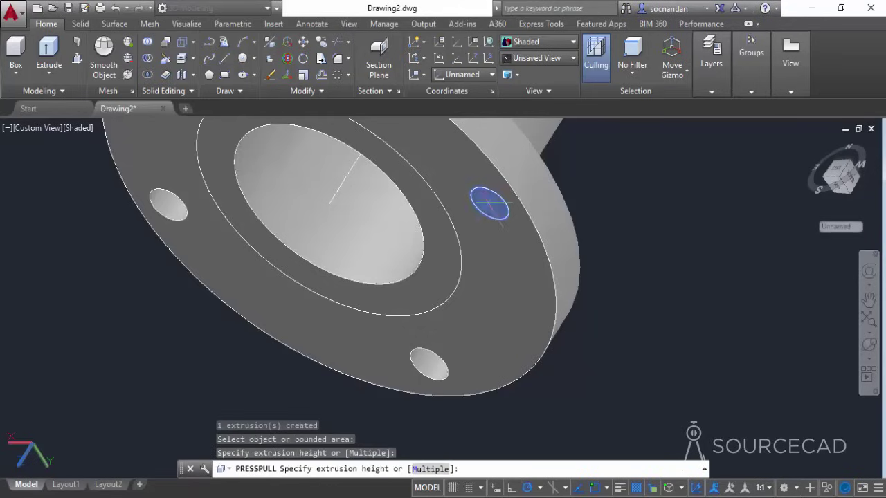
pyautogui.click(575, 170)
pyautogui.keyDown('shift'); pyautogui.moveTo(576, 170); pyautogui.dragTo(464, 279, button='middle'); pyautogui.keyUp('shift')
pyautogui.click(369, 236)
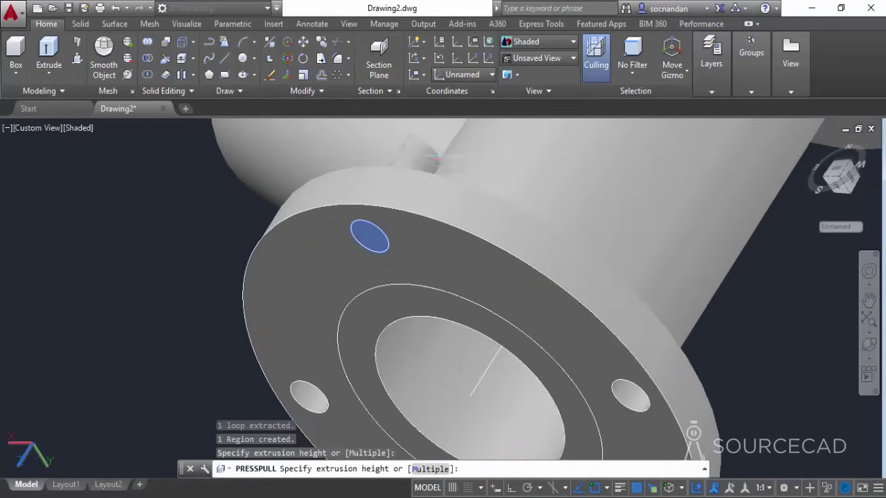
pyautogui.click(447, 143)
pyautogui.scroll(-5, 509, 159)
pyautogui.keyDown('shift'); pyautogui.moveTo(509, 159); pyautogui.dragTo(526, 277, button='middle'); pyautogui.keyUp('shift')
# Orbit the model to face the flange and inspect the holes.
pyautogui.click(868, 344)
pyautogui.moveTo(531, 278); pyautogui.dragTo(338, 339)
pyautogui.moveTo(403, 306); pyautogui.dragTo(445, 360)
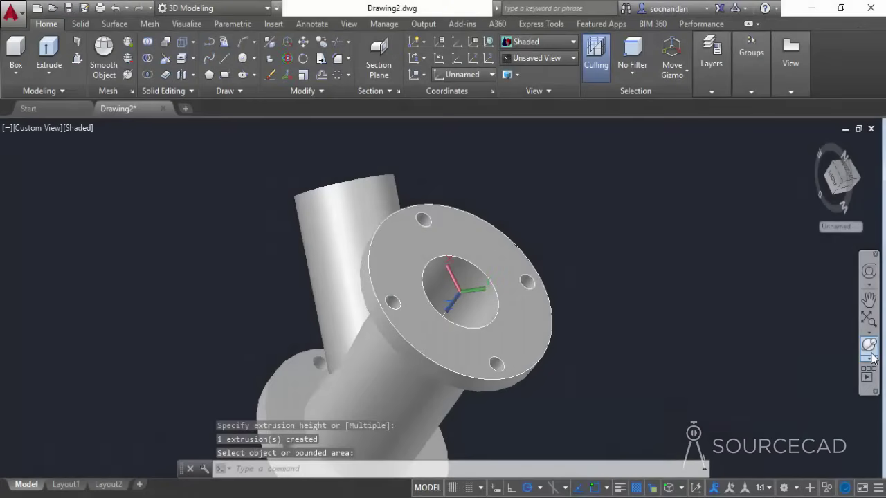
# Union all 14 pipe and flange pieces of the tee into one solid using a window selection.
pyautogui.click(865, 354)
pyautogui.moveTo(505, 269); pyautogui.dragTo(380, 204)
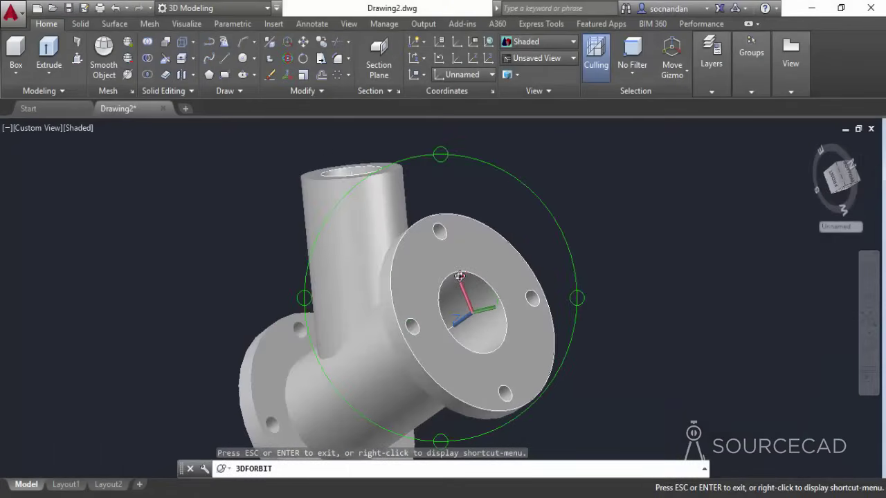
pyautogui.moveTo(503, 298); pyautogui.dragTo(553, 215)
pyautogui.rightClick(576, 182)
pyautogui.click(586, 191)
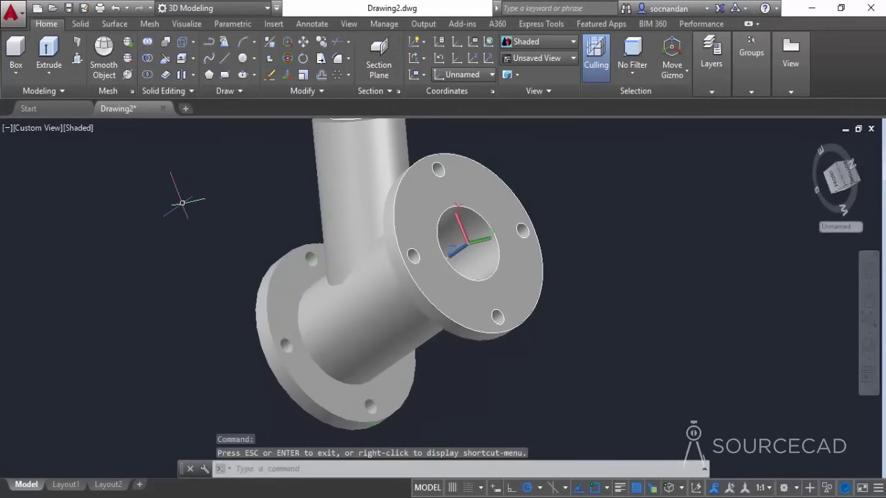
pyautogui.click(148, 41)
pyautogui.click(501, 399)
pyautogui.click(204, 166)
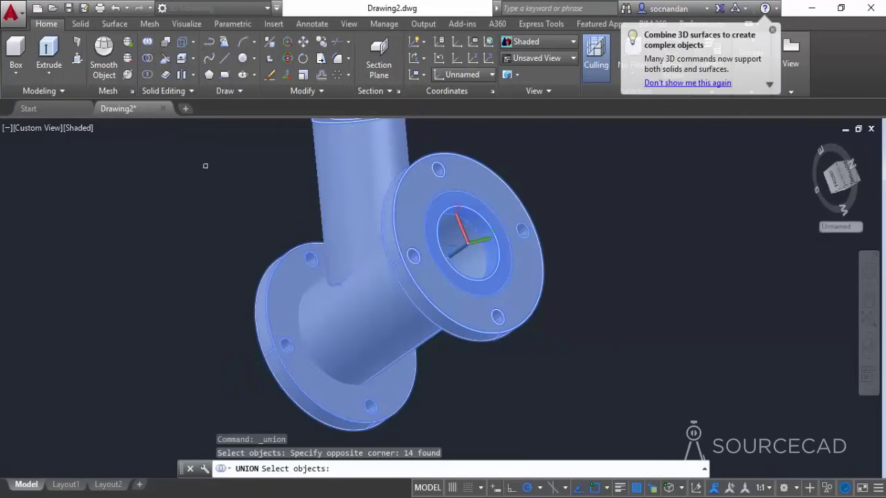
pyautogui.press('Return')
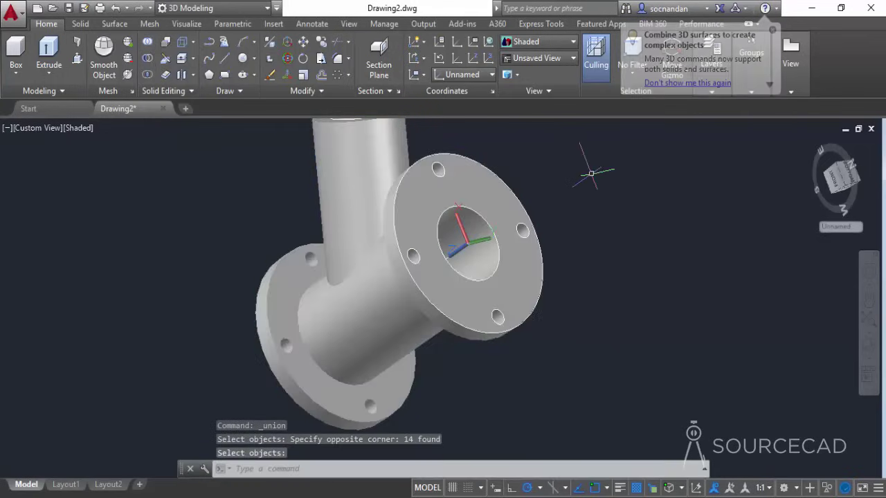
# Recentre and orbit the merged T-pipe to an upright view to check it.
pyautogui.scroll(-3, 592, 187)
pyautogui.moveTo(577, 191); pyautogui.dragTo(558, 250, button='middle')
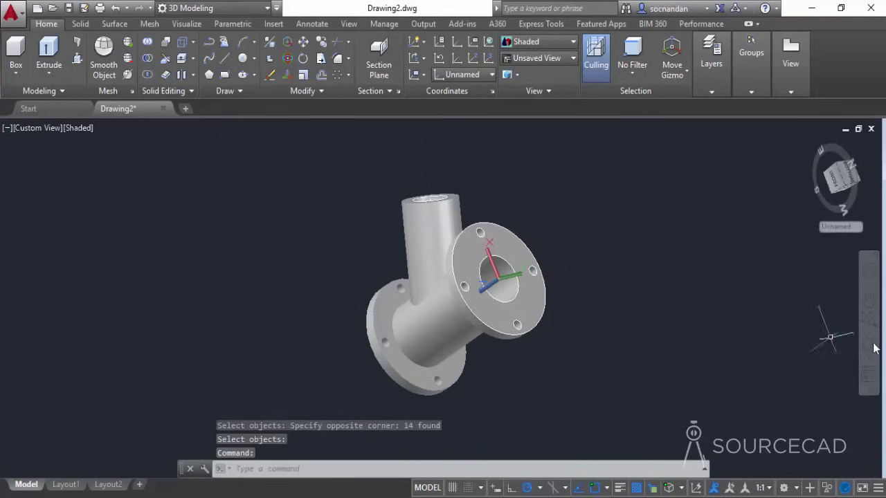
pyautogui.click(871, 350)
pyautogui.moveTo(443, 298); pyautogui.dragTo(524, 336)
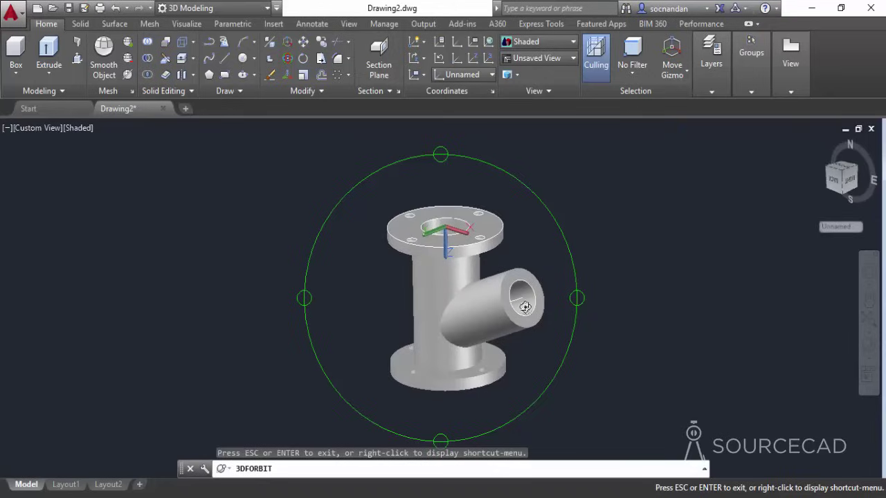
# Place the UCS origin at the branch bore's centre with Z pointing along the branch.
pyautogui.rightClick(572, 219)
pyautogui.click(602, 227)
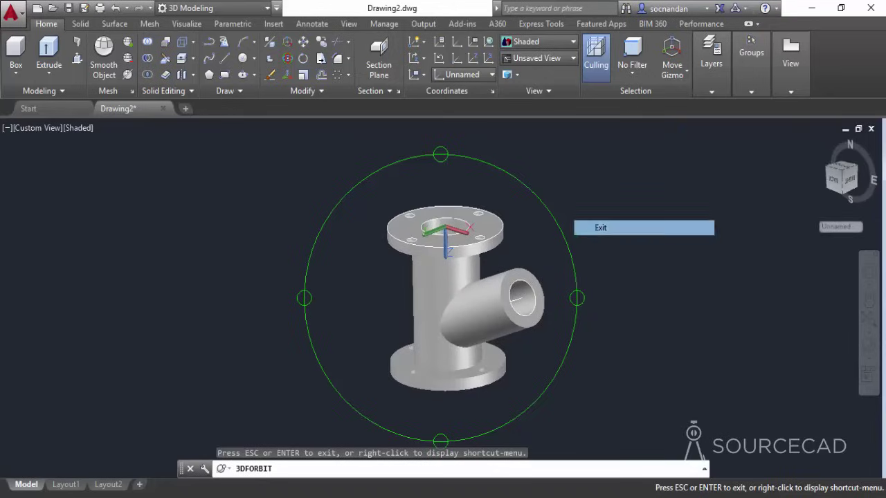
pyautogui.scroll(6, 525, 290)
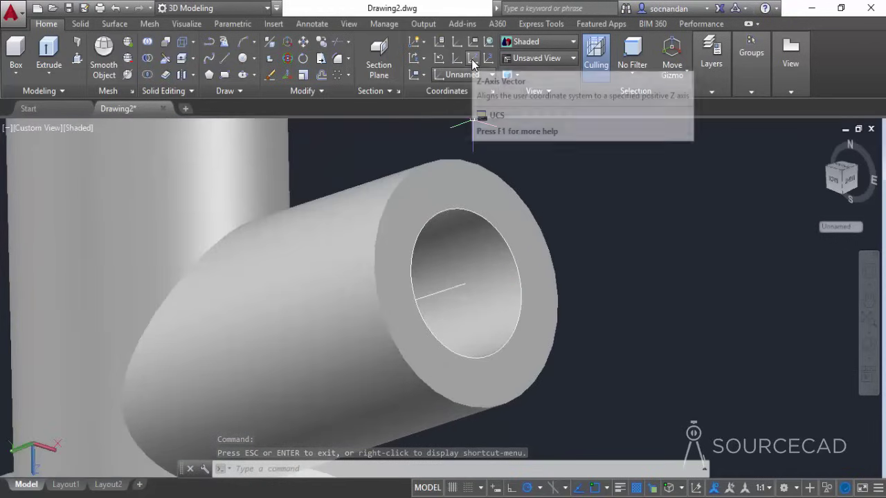
pyautogui.click(471, 59)
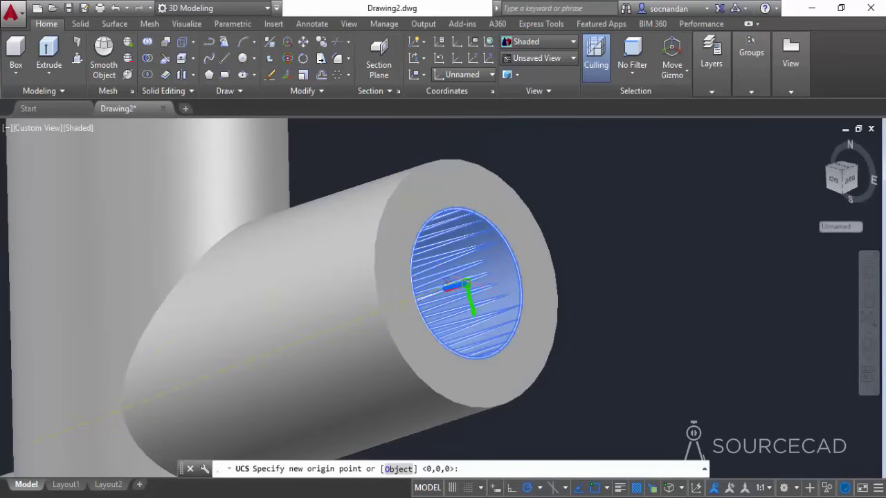
pyautogui.click(466, 284)
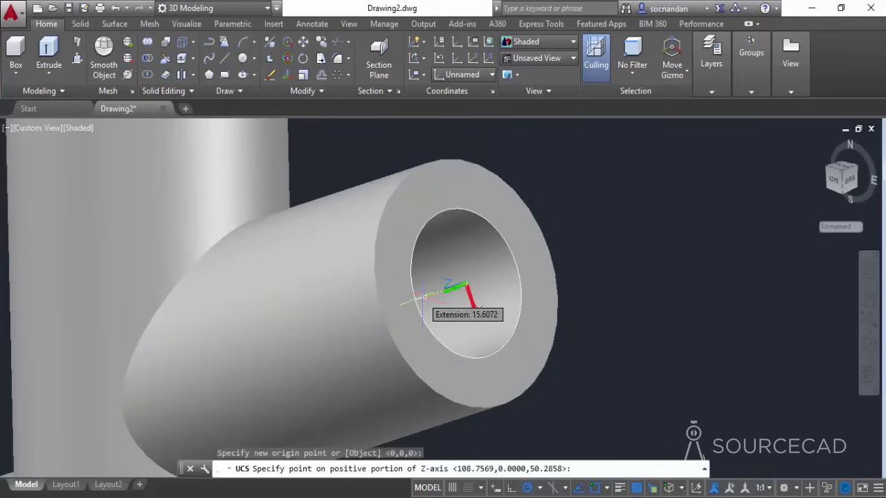
pyautogui.click(423, 297)
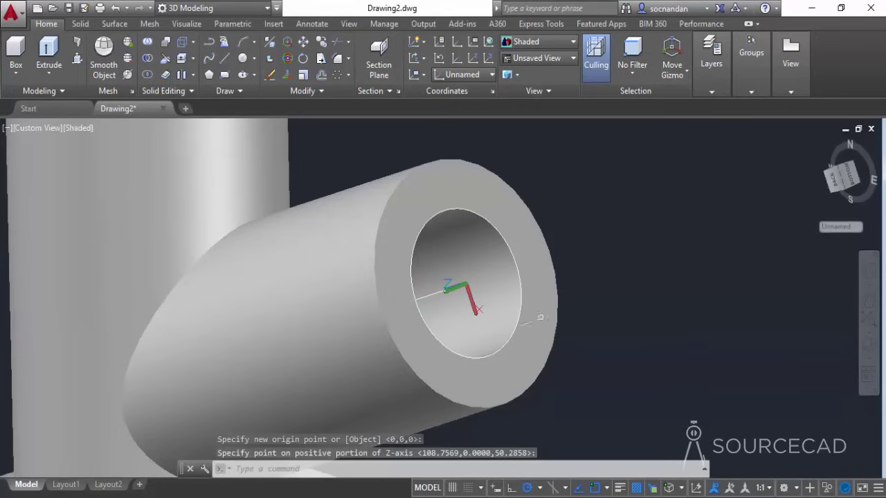
# Reorient with the ViewCube and pan the fitting left to free drawing space.
pyautogui.scroll(-2, 642, 287)
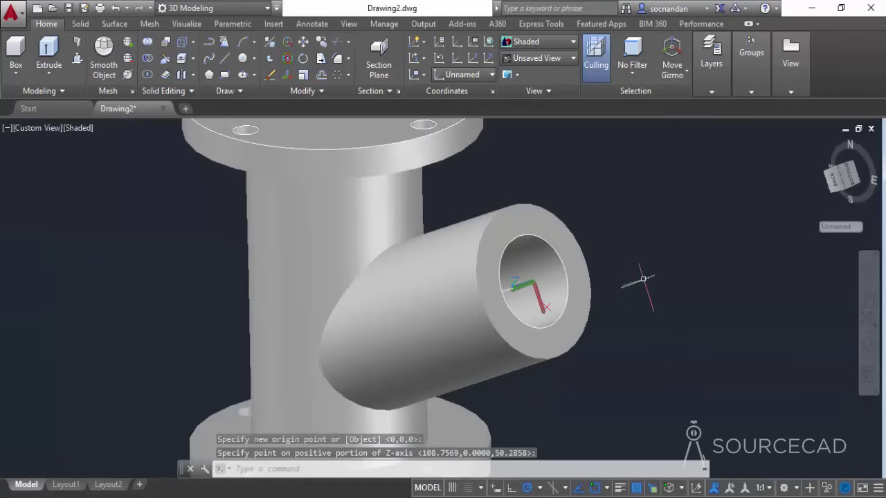
pyautogui.click(850, 181)
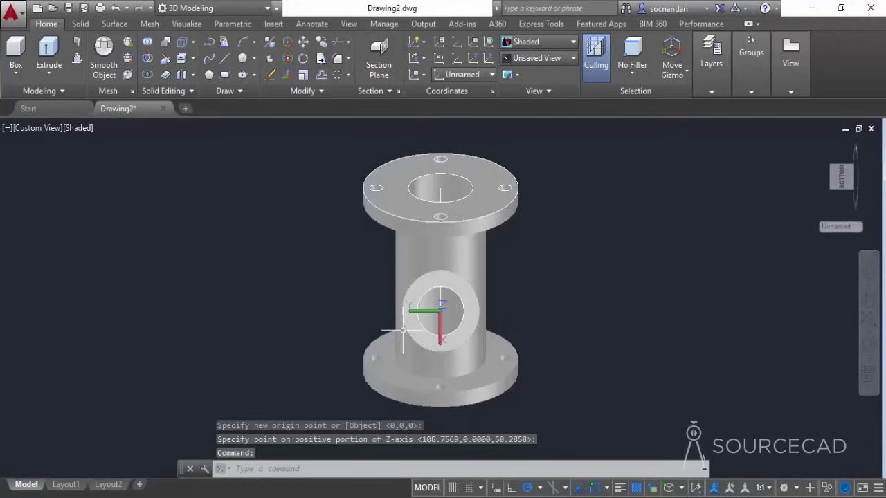
pyautogui.moveTo(569, 327); pyautogui.dragTo(443, 324, button='middle')
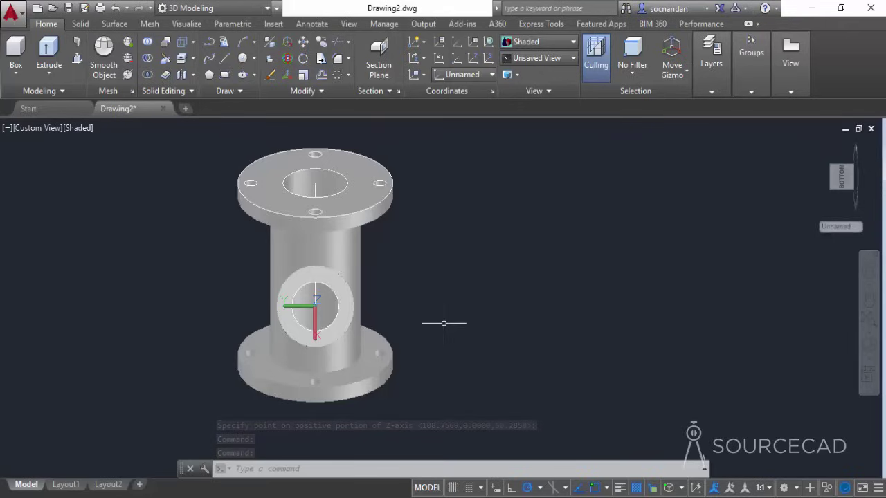
# Draw a radius-40 circle beside the fitting and a line from its centre to the right quadrant.
pyautogui.click(242, 58)
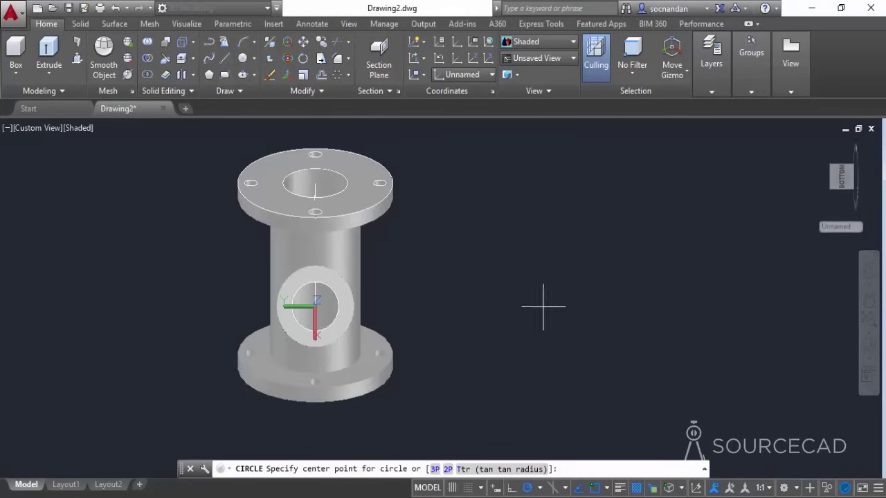
pyautogui.click(595, 277)
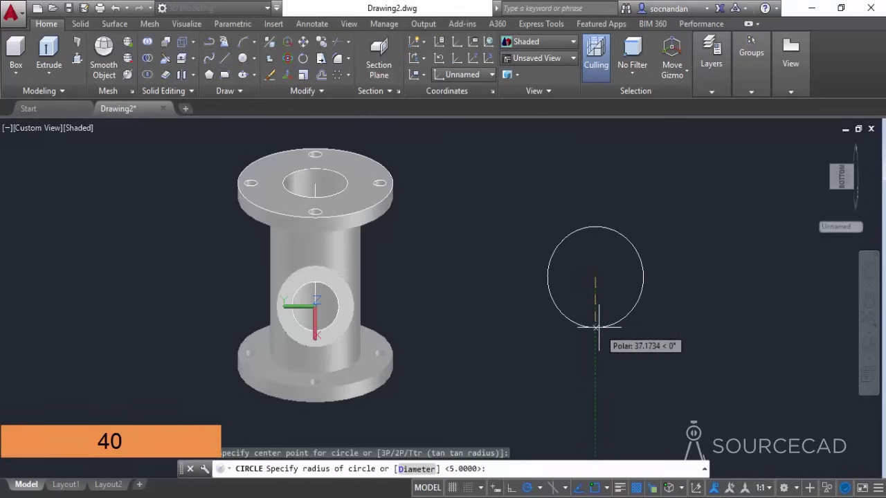
pyautogui.write('40')
pyautogui.press('Return')
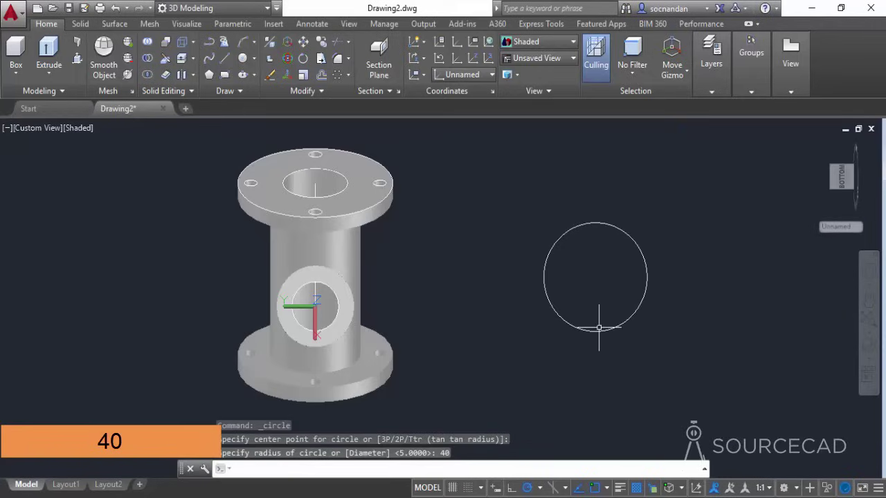
pyautogui.click(226, 61)
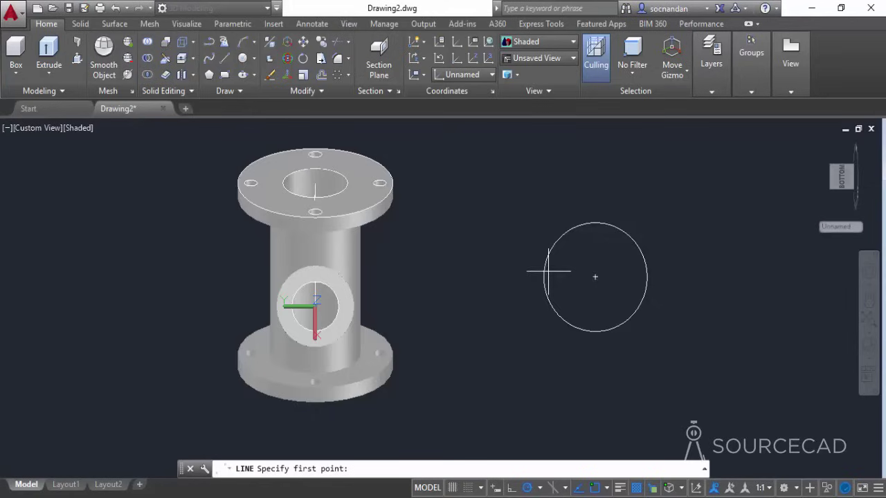
pyautogui.click(594, 277)
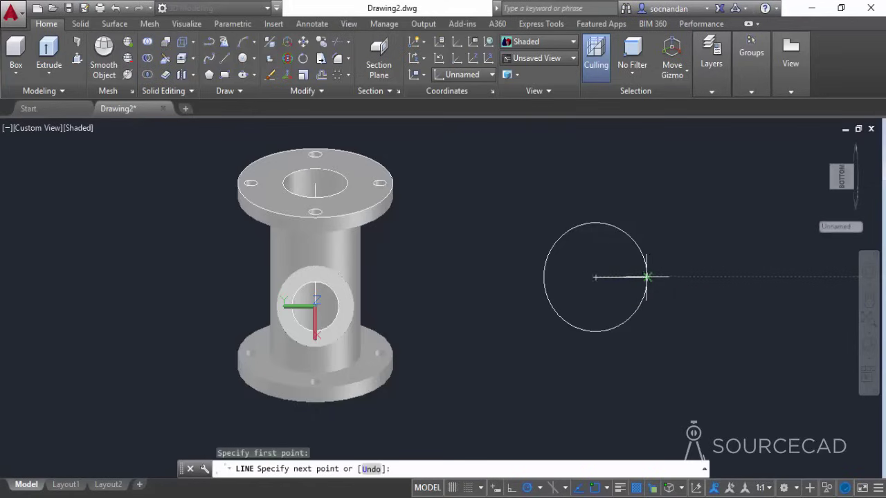
pyautogui.click(647, 276)
pyautogui.rightClick(672, 253)
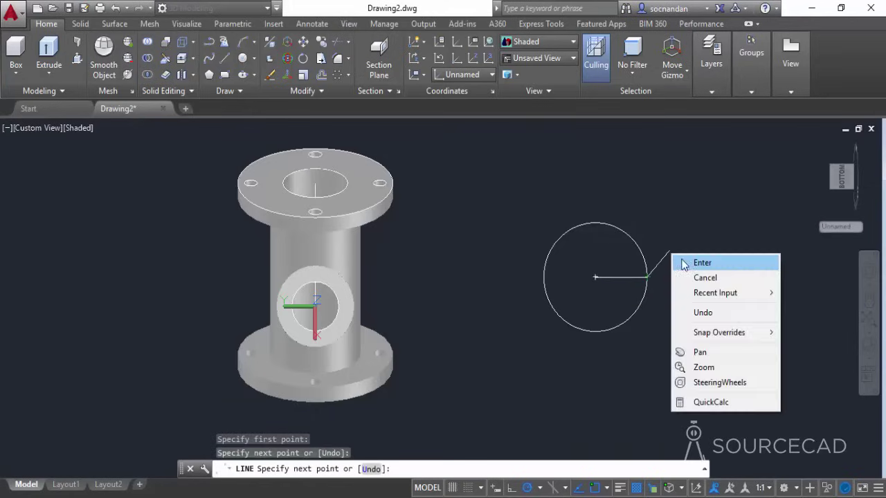
pyautogui.click(685, 260)
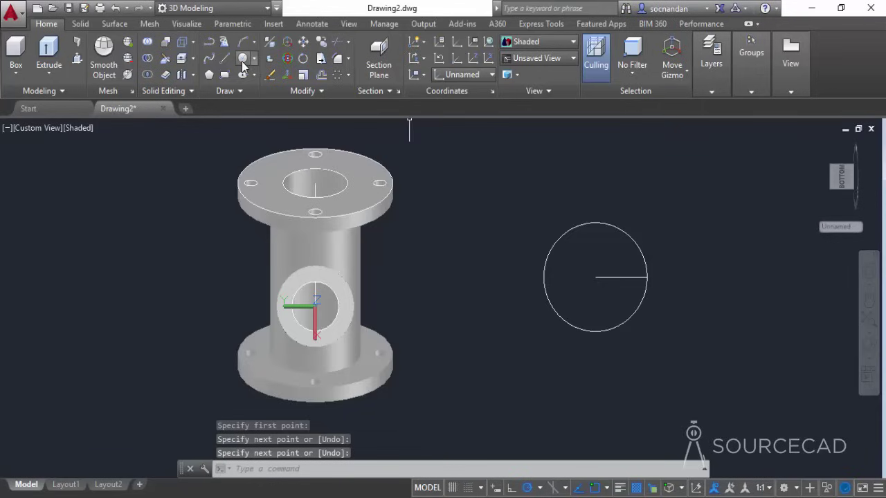
# Draw radius-5.4 and radius-20 circles centred on the line's outer end.
pyautogui.click(242, 61)
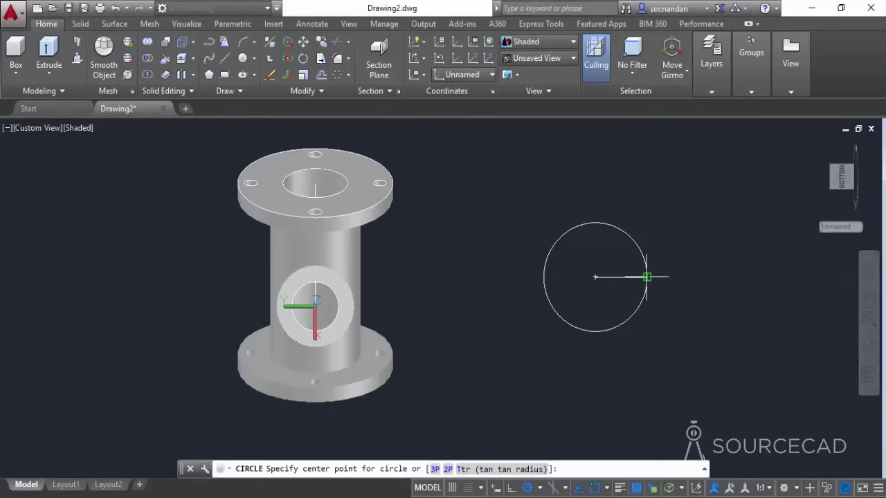
pyautogui.click(646, 277)
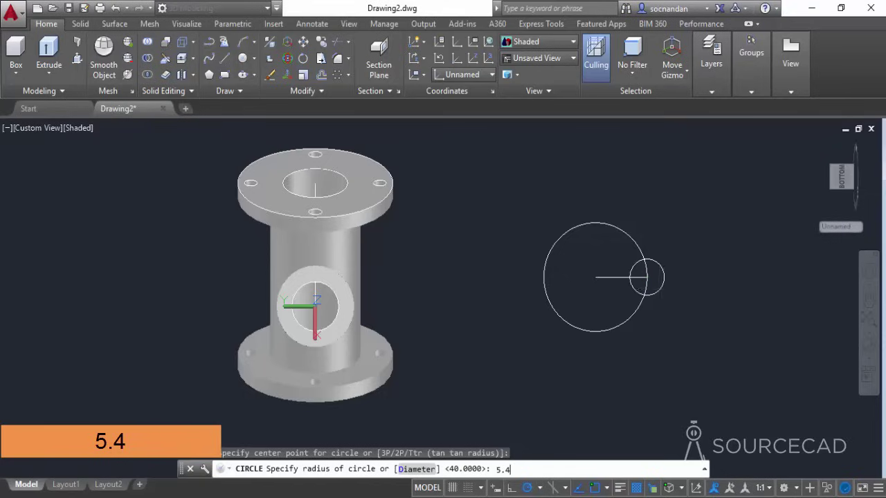
pyautogui.press('Return')
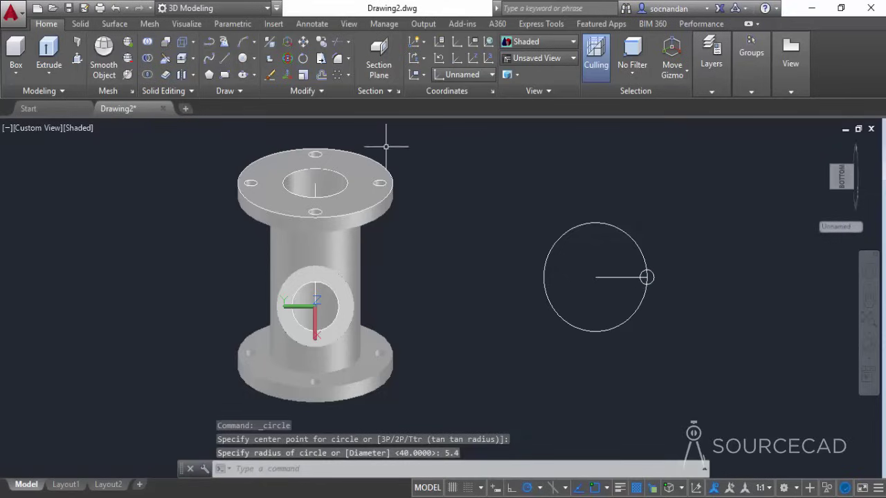
pyautogui.click(242, 60)
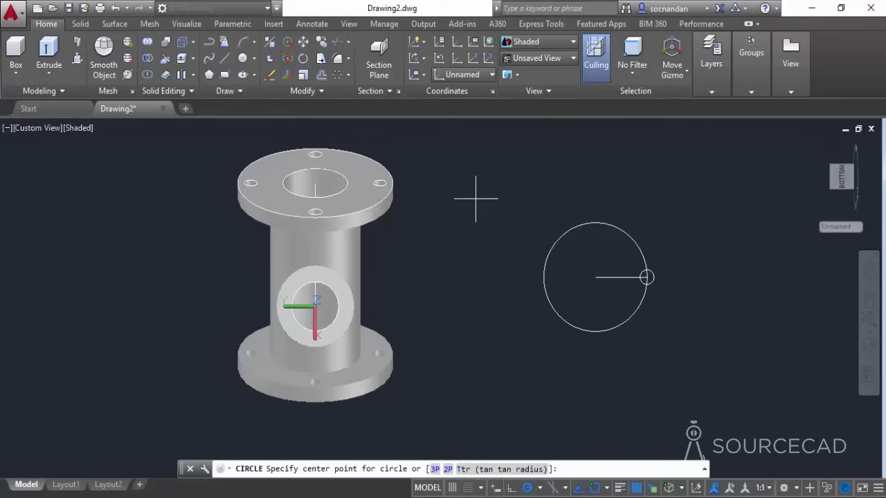
pyautogui.click(647, 276)
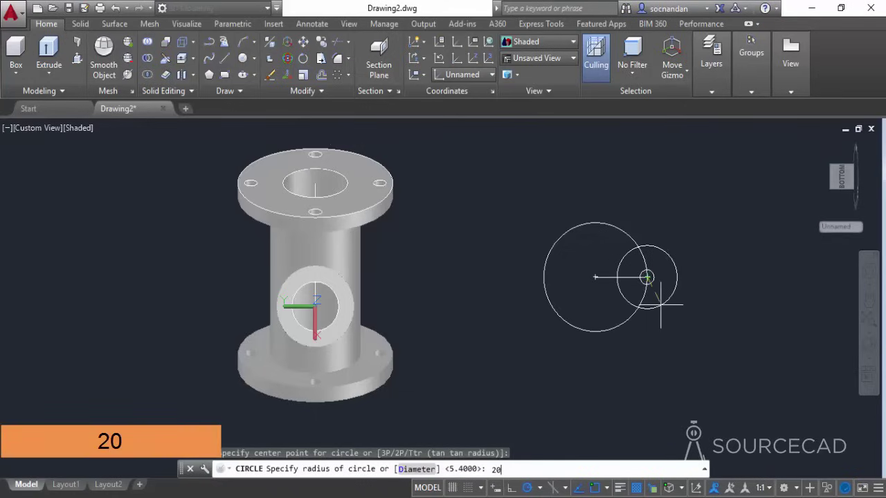
pyautogui.press('Return')
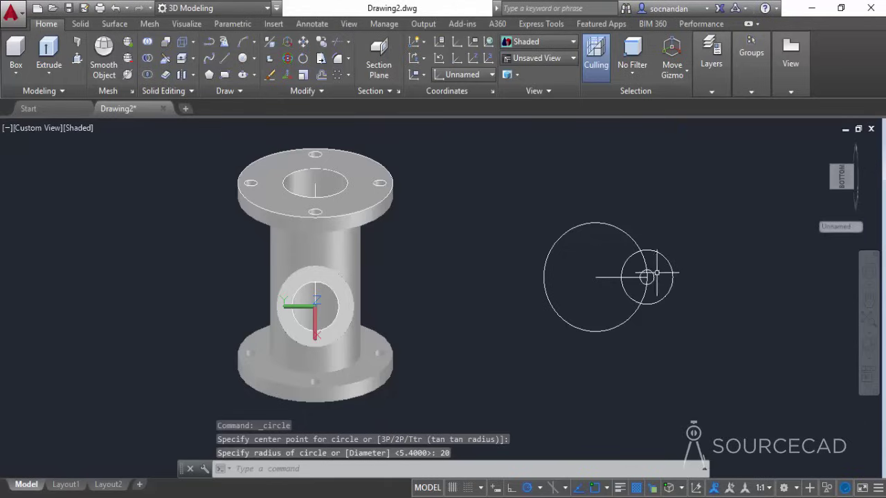
# Polar-array the radius-5.4 and radius-20 circles into 3 copies around the big circle's centre.
pyautogui.click(336, 76)
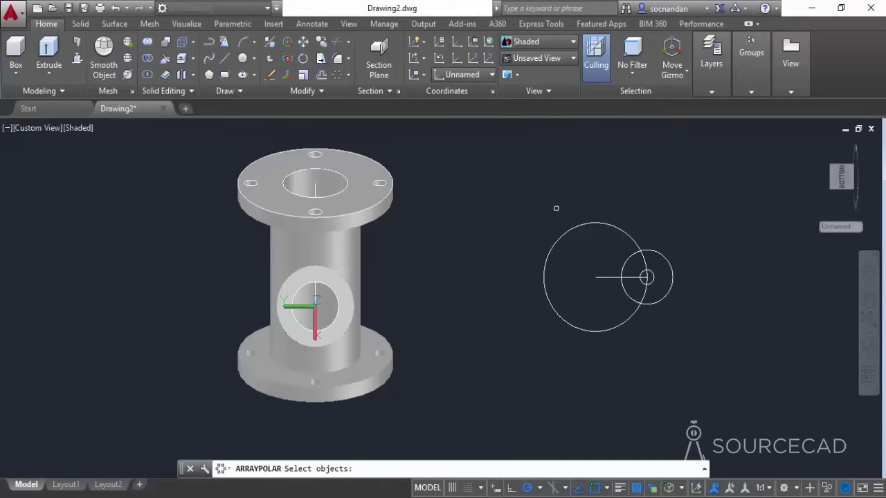
pyautogui.click(633, 261)
pyautogui.click(645, 277)
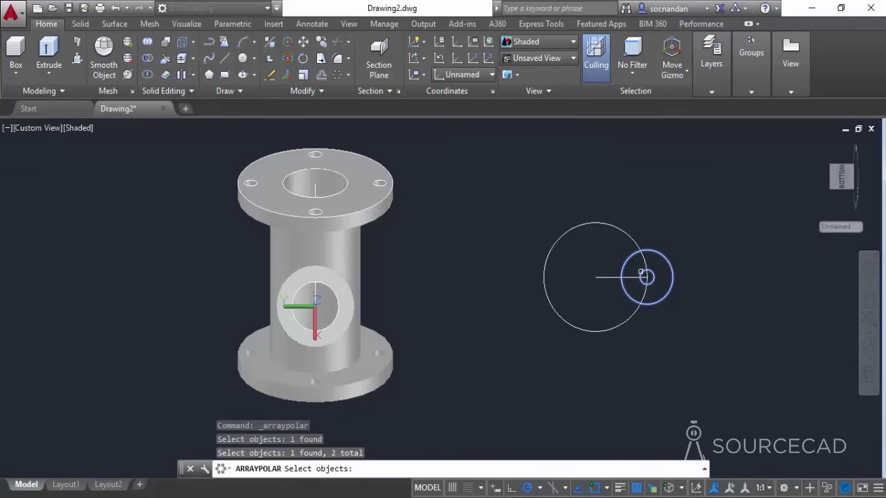
pyautogui.press('Return')
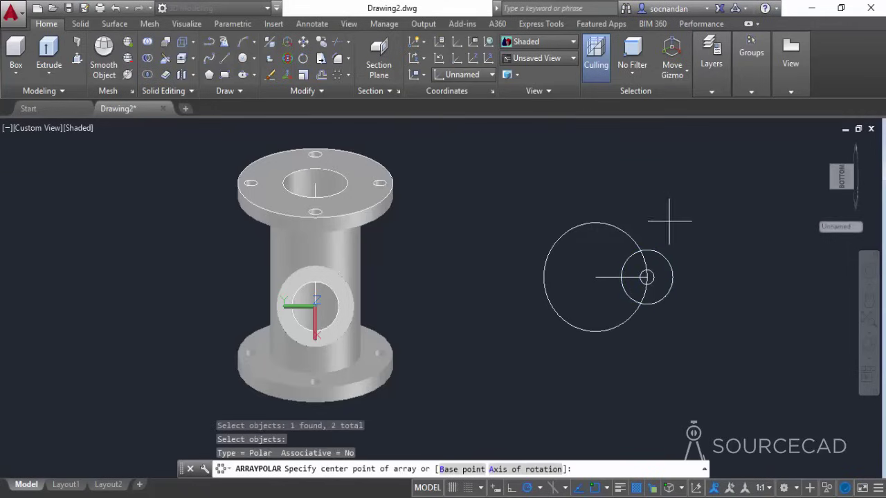
pyautogui.click(595, 277)
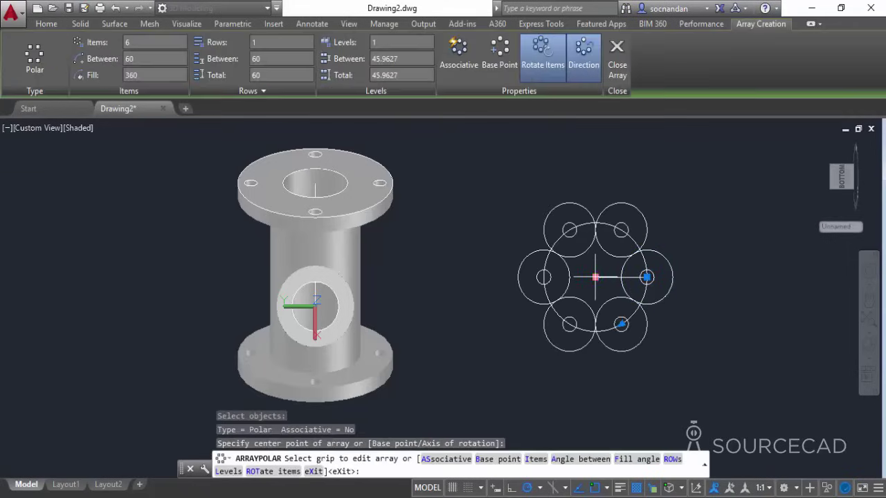
pyautogui.click(139, 42)
pyautogui.write('3')
pyautogui.press('Return')
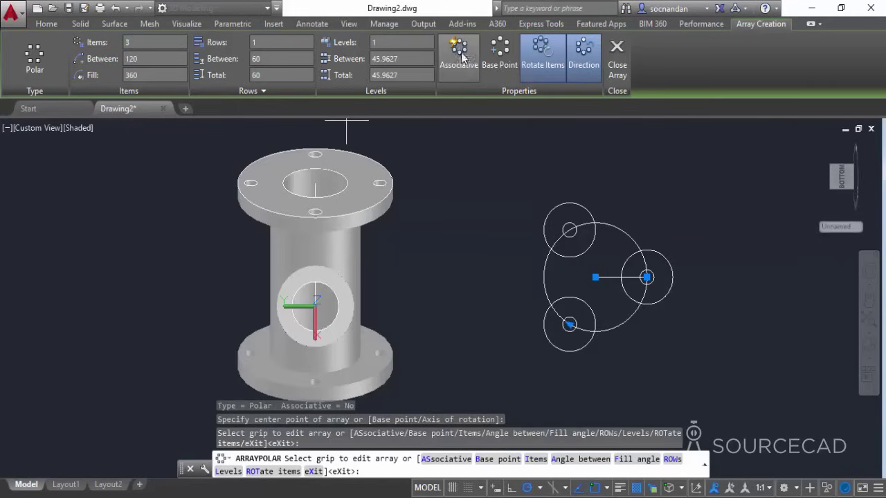
pyautogui.click(616, 59)
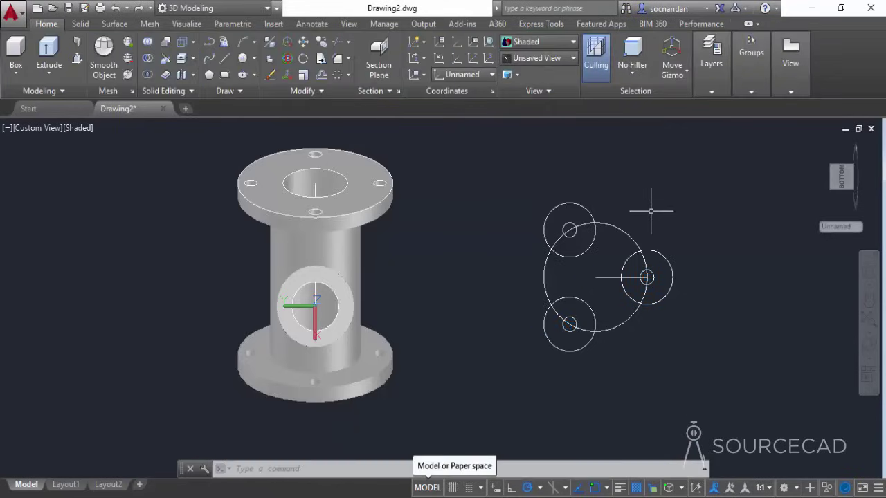
# Add a radius-20 centre circle, then delete the radius-40 circle and the radius line.
pyautogui.click(242, 58)
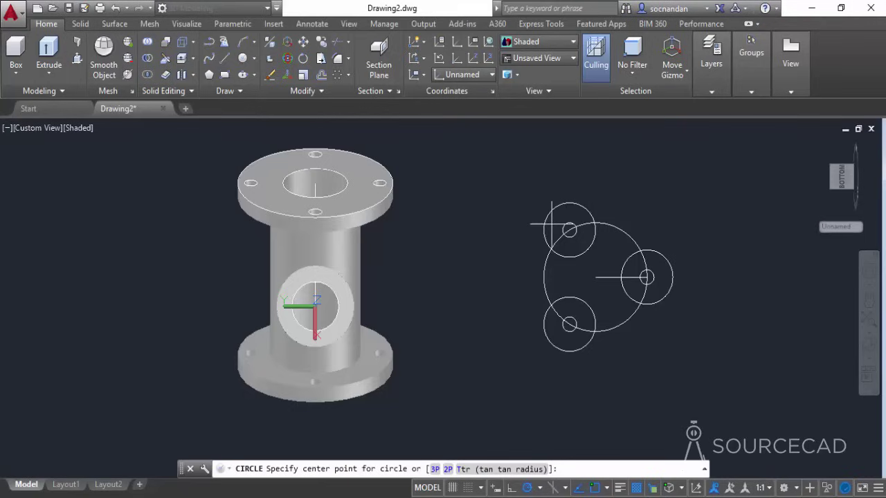
pyautogui.click(594, 277)
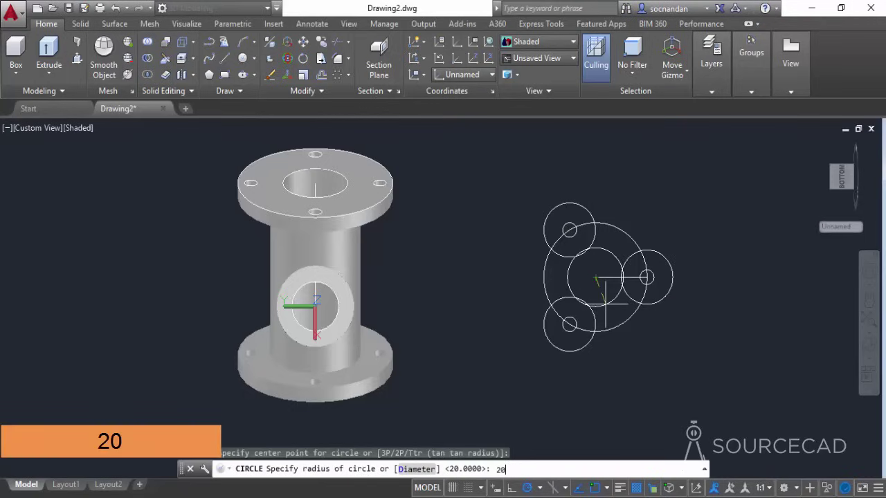
pyautogui.write('20')
pyautogui.press('Return')
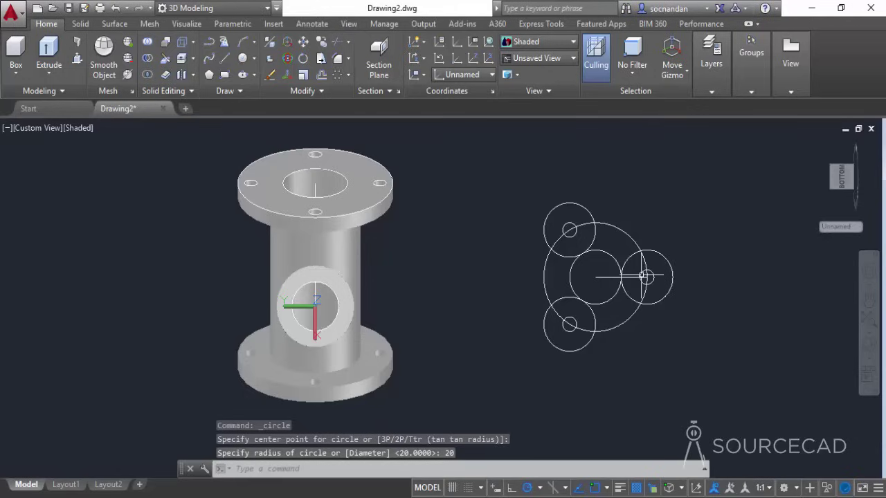
pyautogui.click(614, 225)
pyautogui.rightClick(633, 168)
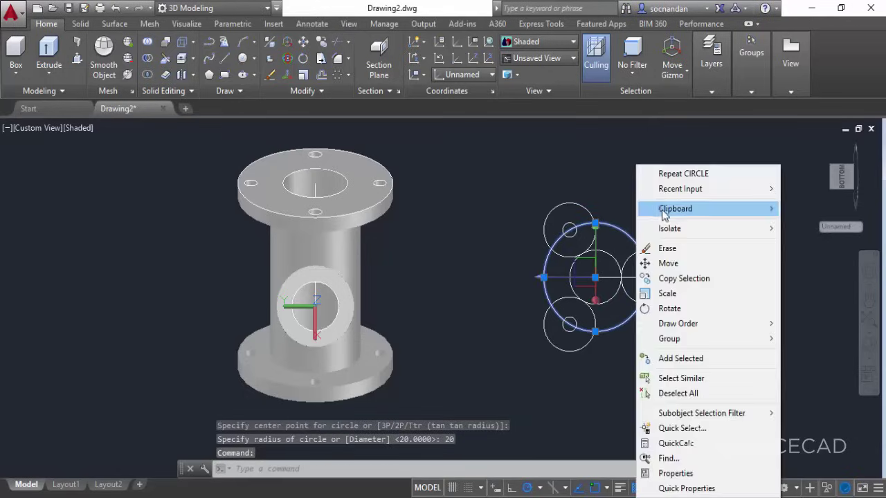
pyautogui.click(665, 247)
pyautogui.click(629, 273)
pyautogui.click(635, 228)
pyautogui.rightClick(632, 165)
pyautogui.click(662, 247)
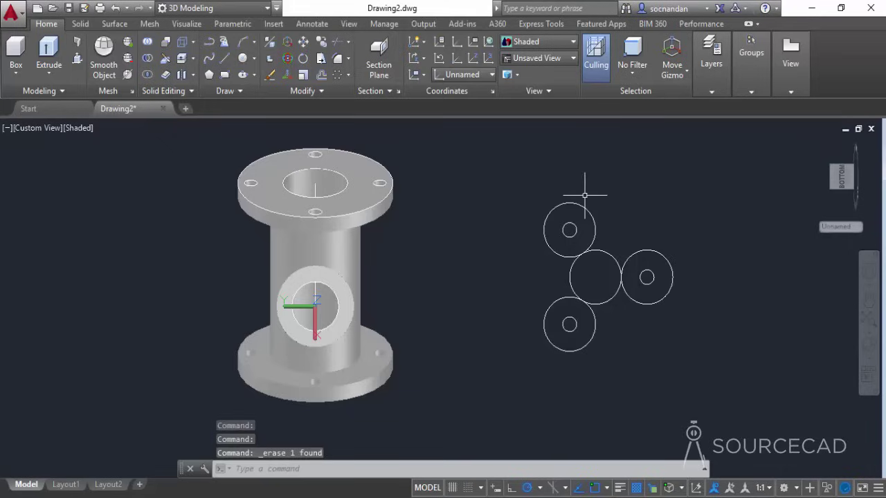
# Draw tangent-to-tangent lines connecting the outer radius-20 lobe circles.
pyautogui.write('l')
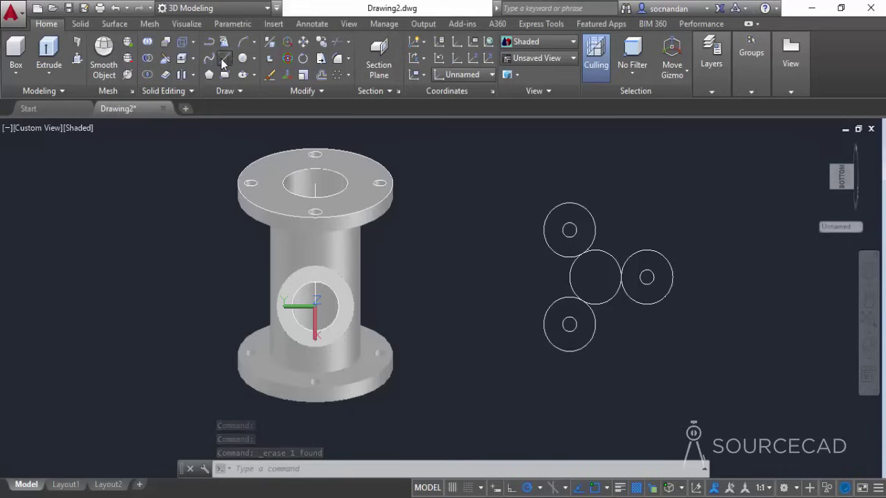
pyautogui.press('Return')
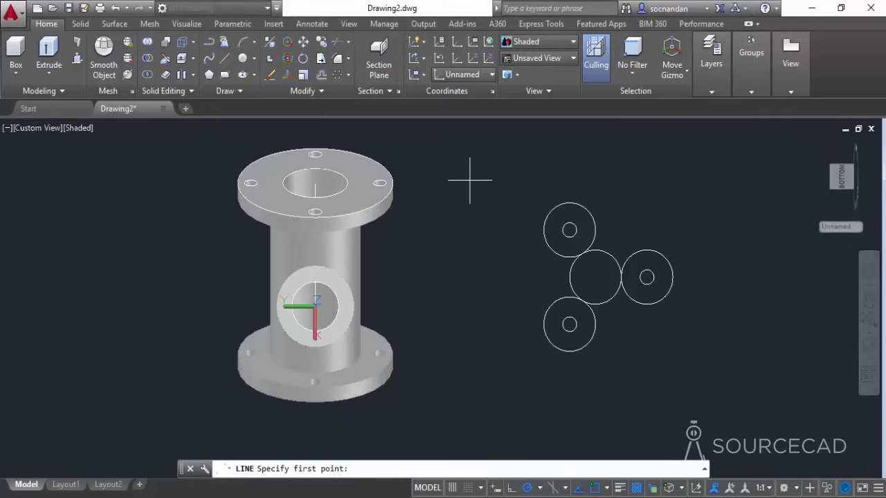
pyautogui.keyDown('shift'); pyautogui.rightClick(471, 181); pyautogui.keyUp('shift')
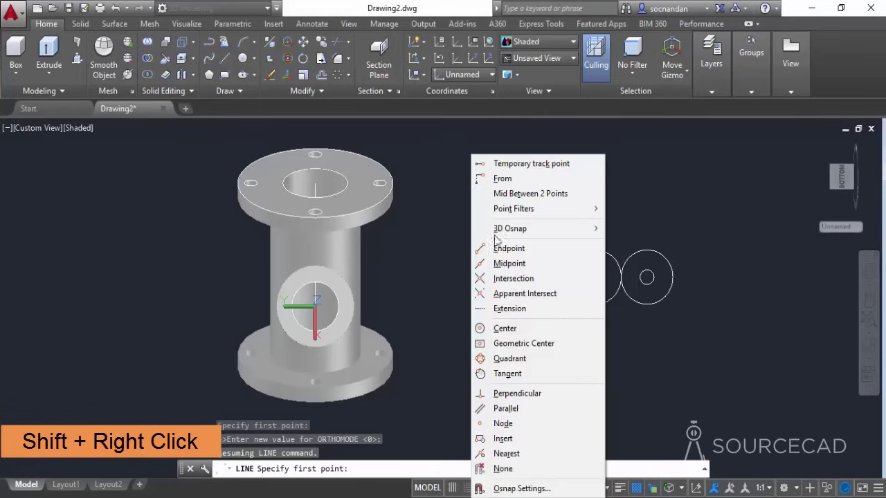
pyautogui.click(509, 373)
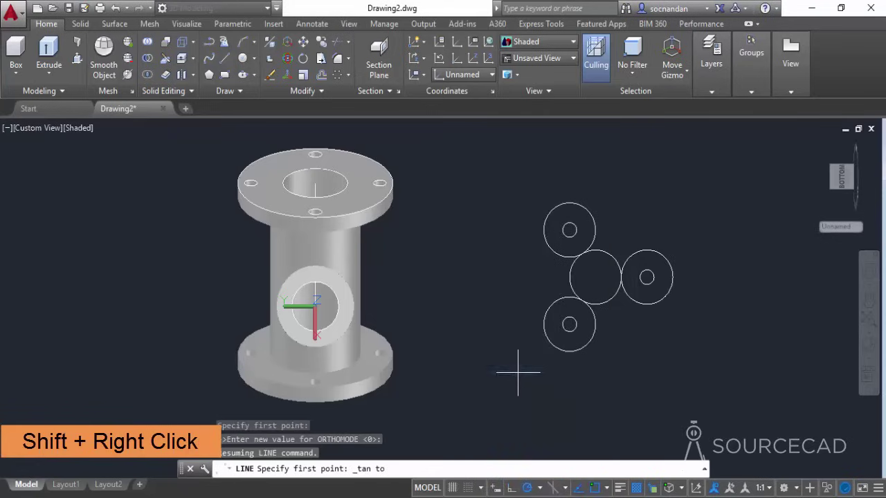
pyautogui.click(544, 318)
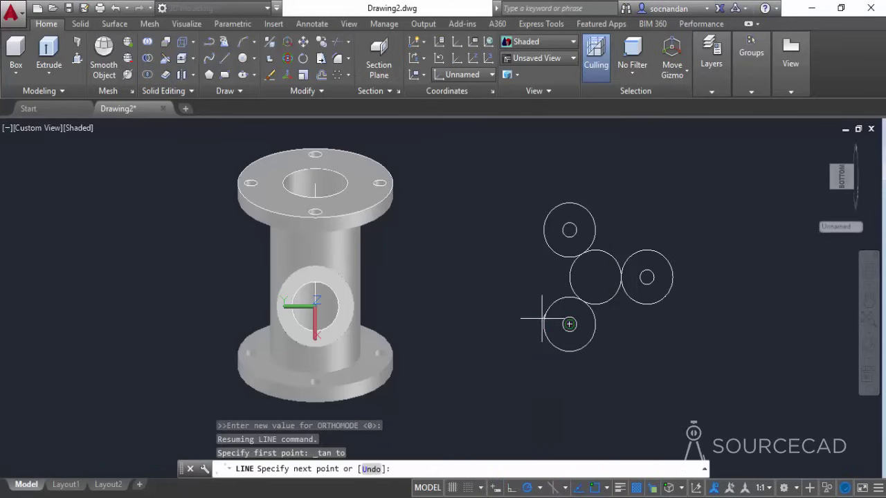
pyautogui.keyDown('shift'); pyautogui.rightClick(505, 213); pyautogui.keyUp('shift')
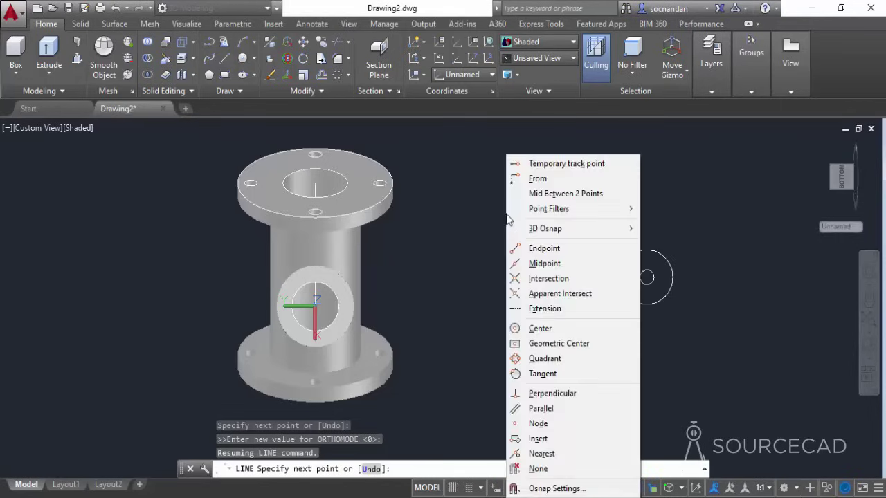
pyautogui.click(534, 370)
pyautogui.click(545, 232)
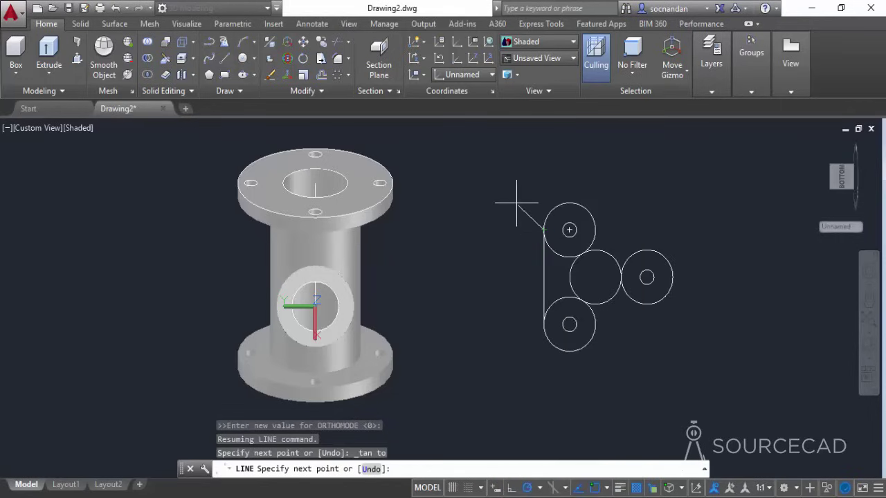
pyautogui.press('Return')
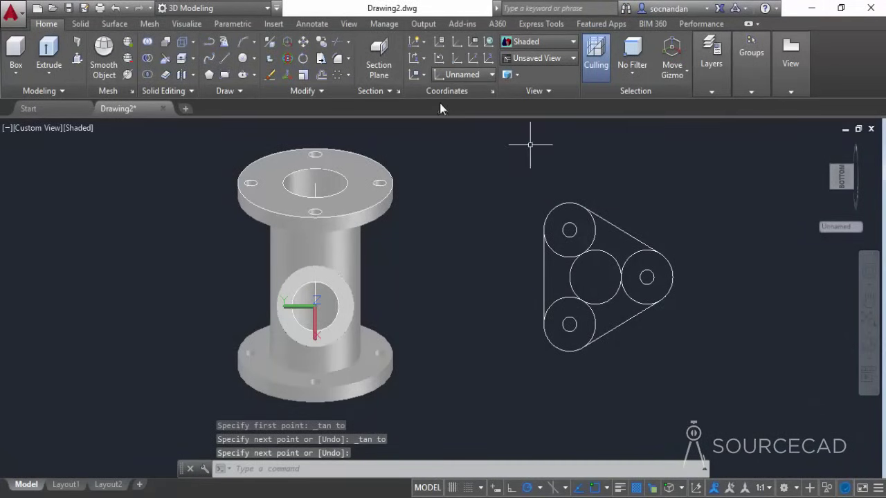
pyautogui.click(338, 42)
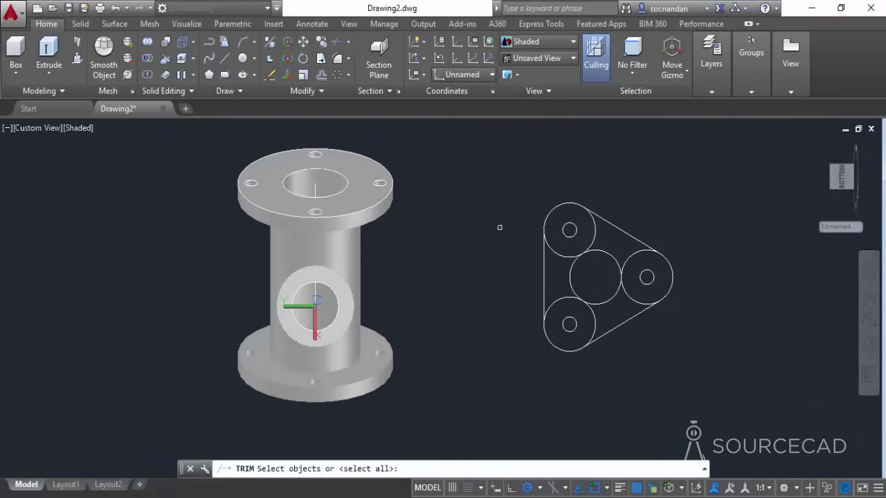
# Trim the lobe circles' inner arcs to leave the rounded triangular outline, then return to isometric.
pyautogui.press('Return')
pyautogui.click(557, 253)
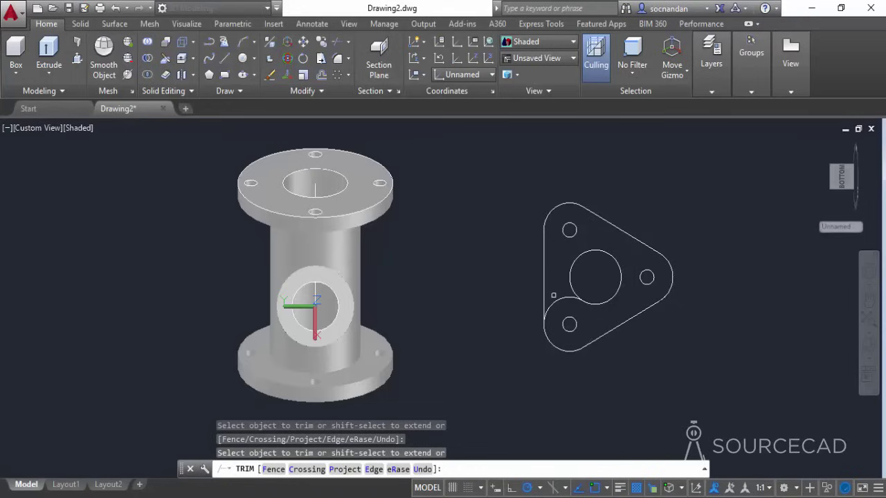
pyautogui.rightClick(471, 195)
pyautogui.click(483, 203)
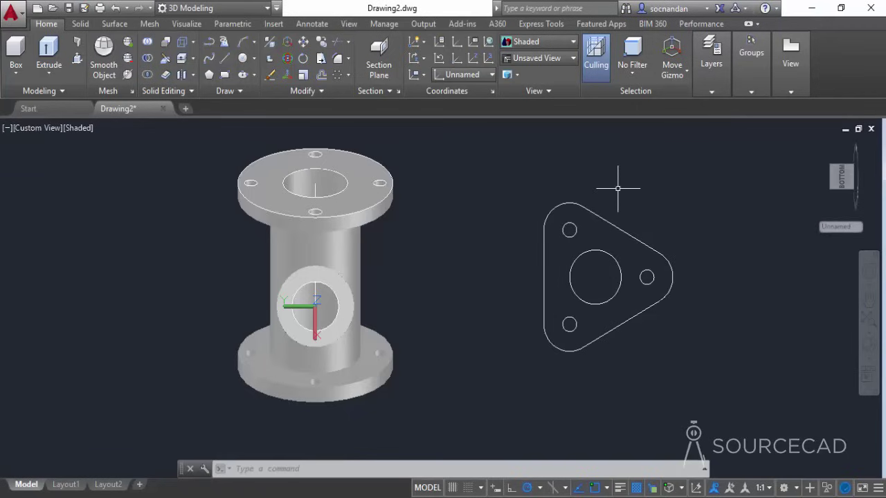
pyautogui.click(812, 144)
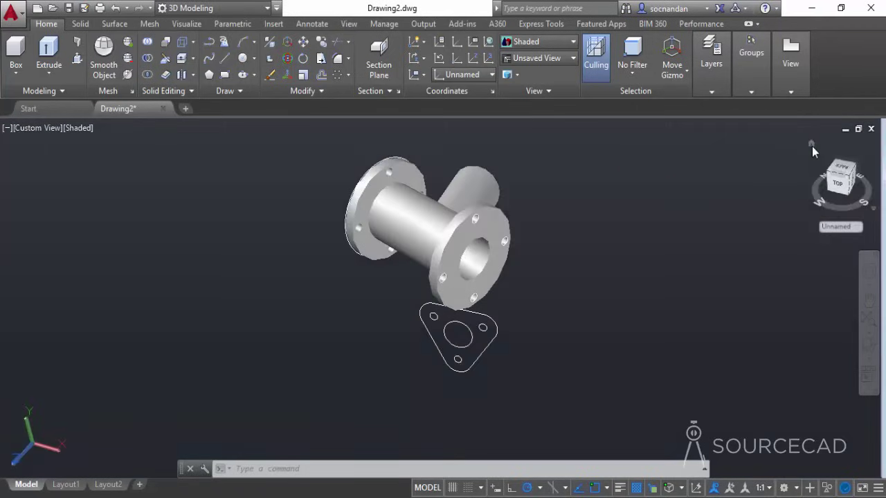
# Press-pull the triangular flange profile into a 12-unit-thick plate.
pyautogui.click(76, 63)
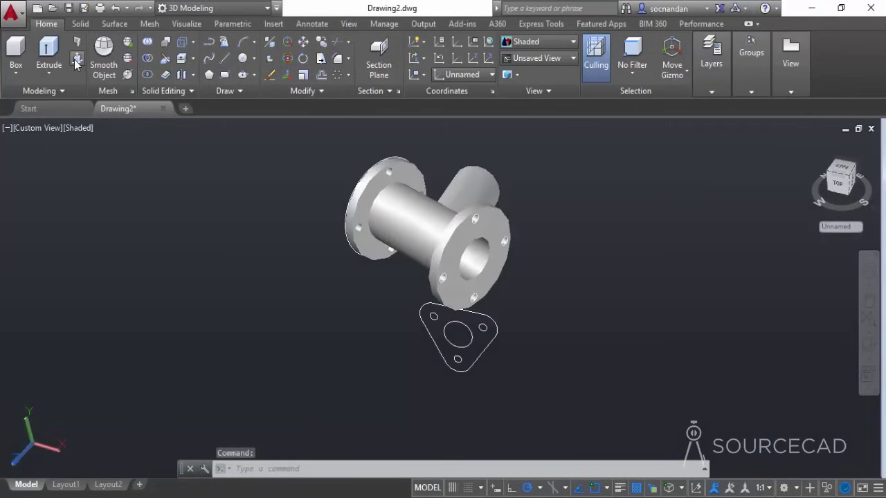
pyautogui.scroll(2, 438, 298)
pyautogui.click(415, 352)
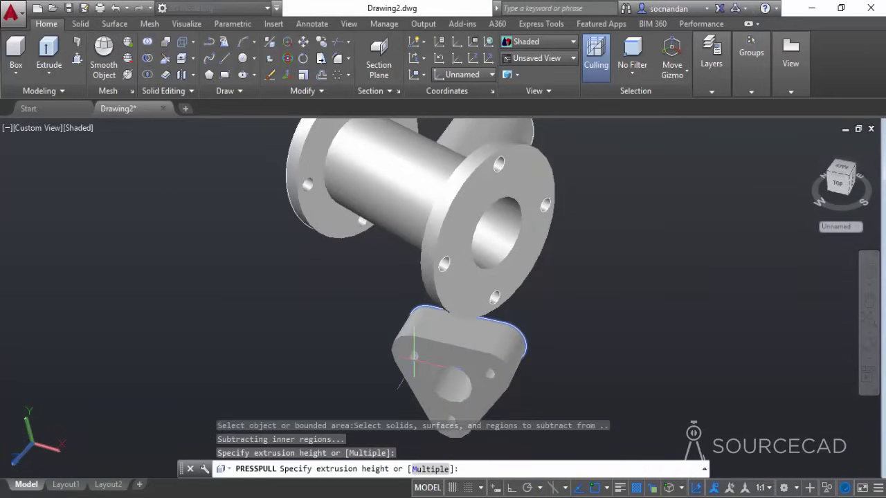
pyautogui.press('Return')
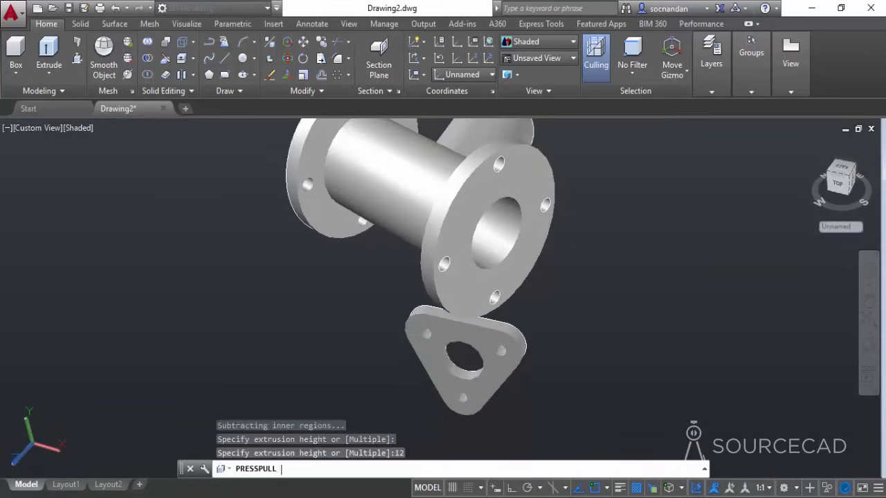
pyautogui.press('Return')
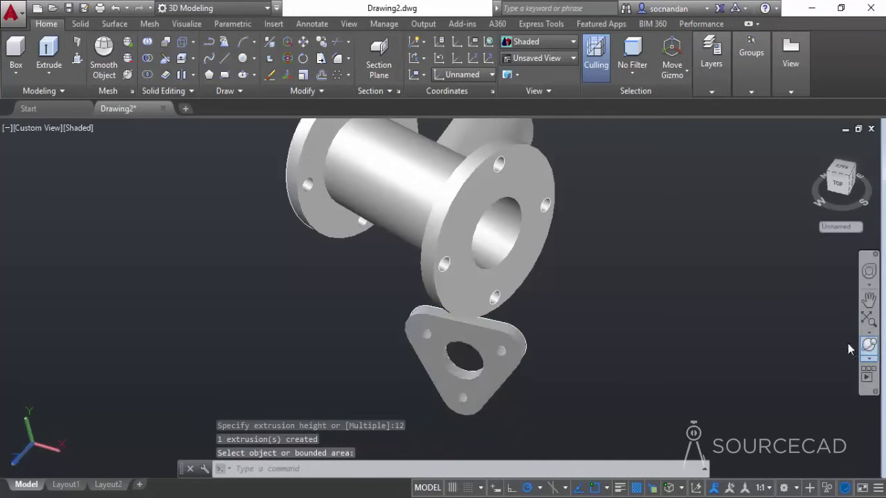
pyautogui.click(868, 349)
pyautogui.moveTo(526, 284); pyautogui.dragTo(379, 323)
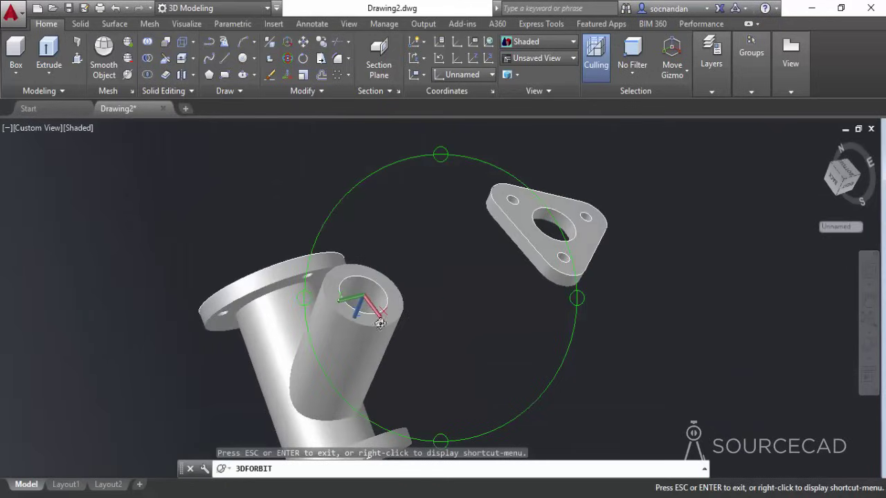
# Move the plate from its centre hole onto the branch pipe's open end centre.
pyautogui.rightClick(430, 223)
pyautogui.click(451, 230)
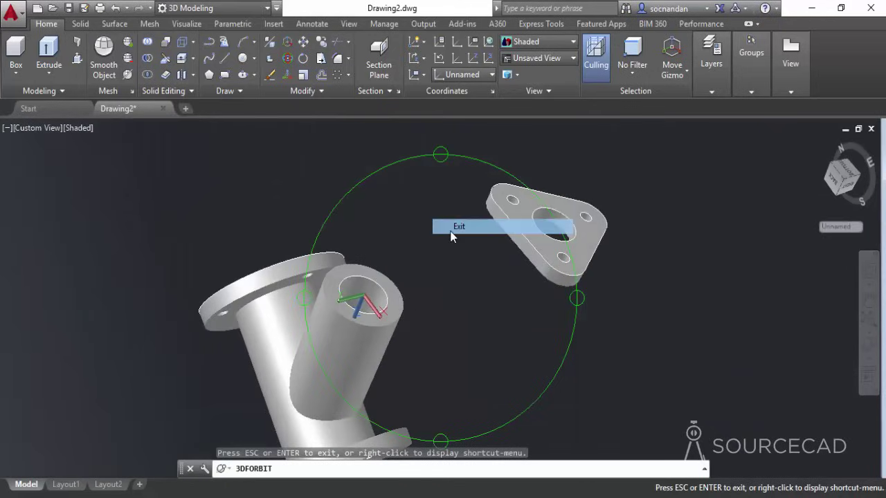
pyautogui.click(303, 43)
pyautogui.click(616, 337)
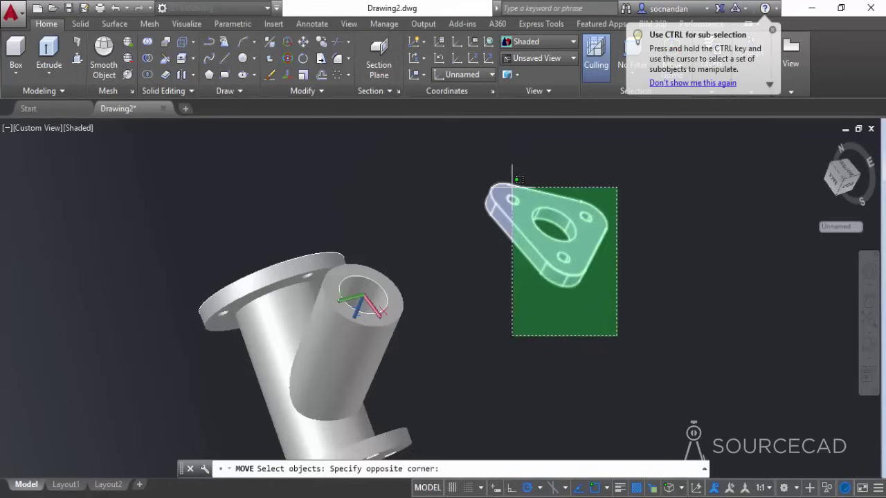
pyautogui.click(496, 164)
pyautogui.press('Return')
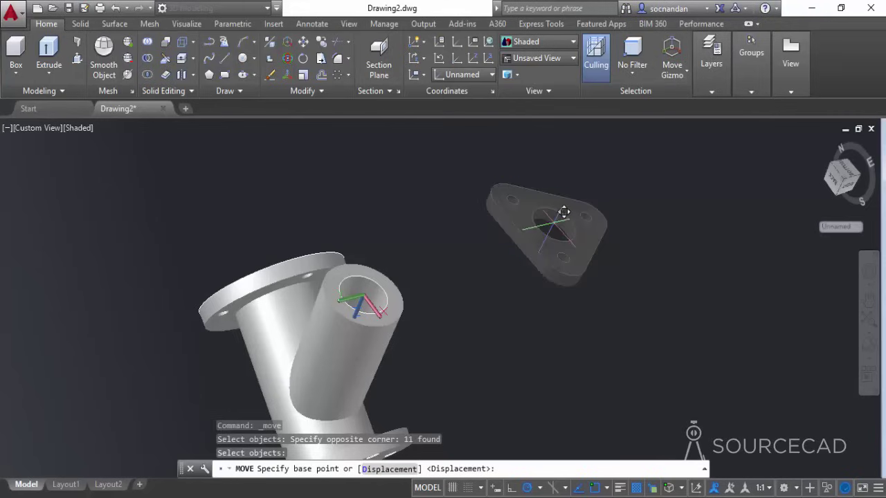
pyautogui.click(549, 235)
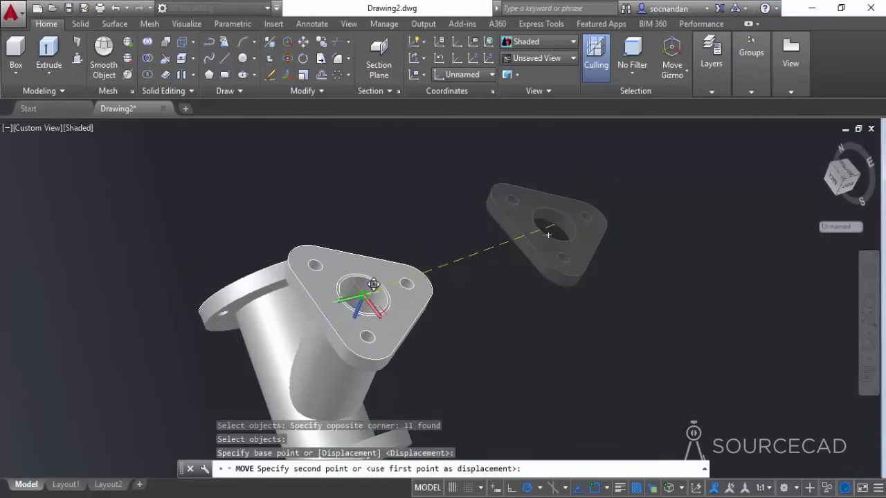
pyautogui.click(373, 284)
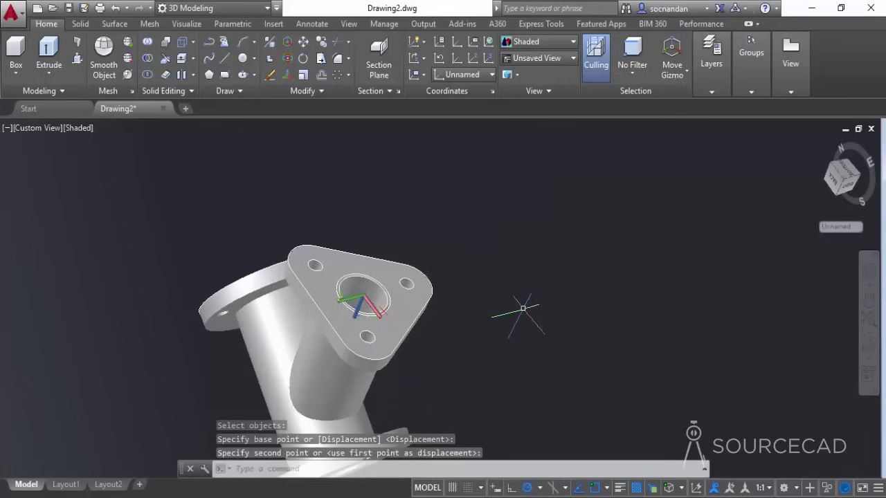
pyautogui.scroll(5, 435, 315)
pyautogui.moveTo(242, 298); pyautogui.dragTo(468, 235, button='middle')
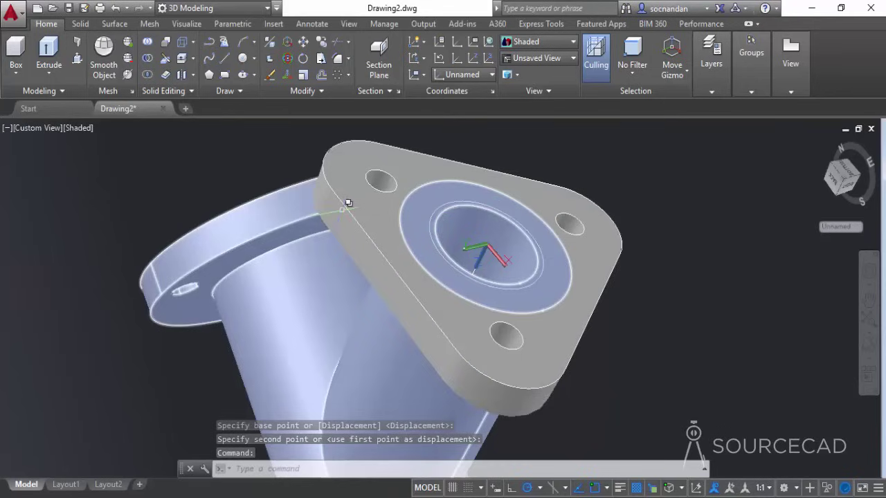
# Union the triangular plate with the pipe, using selection cycling to pick the plate.
pyautogui.click(147, 43)
pyautogui.click(281, 270)
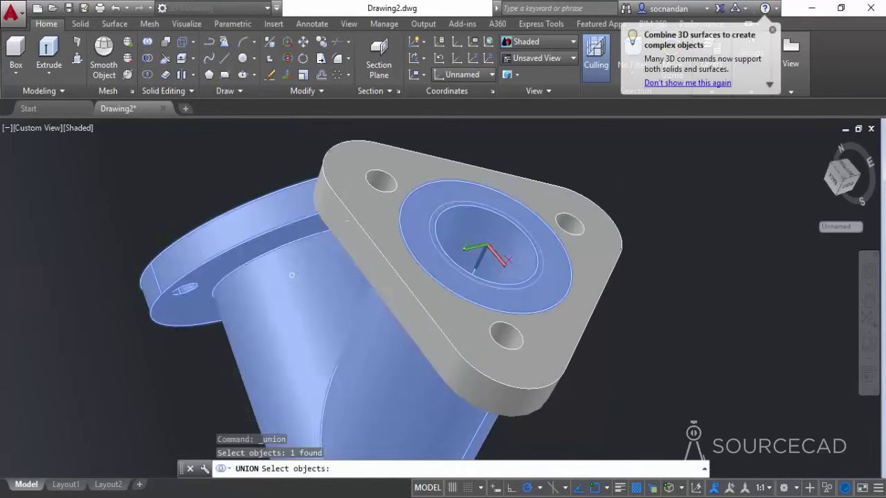
pyautogui.click(364, 197)
pyautogui.click(422, 252)
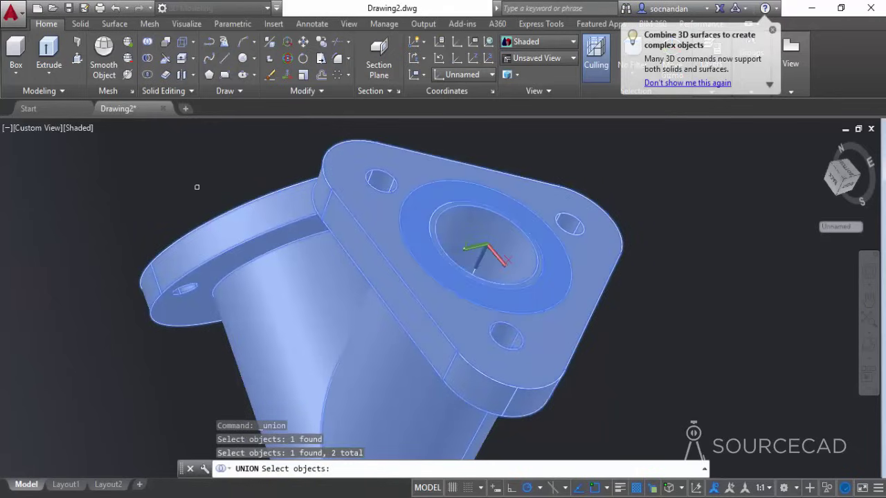
pyautogui.press('Return')
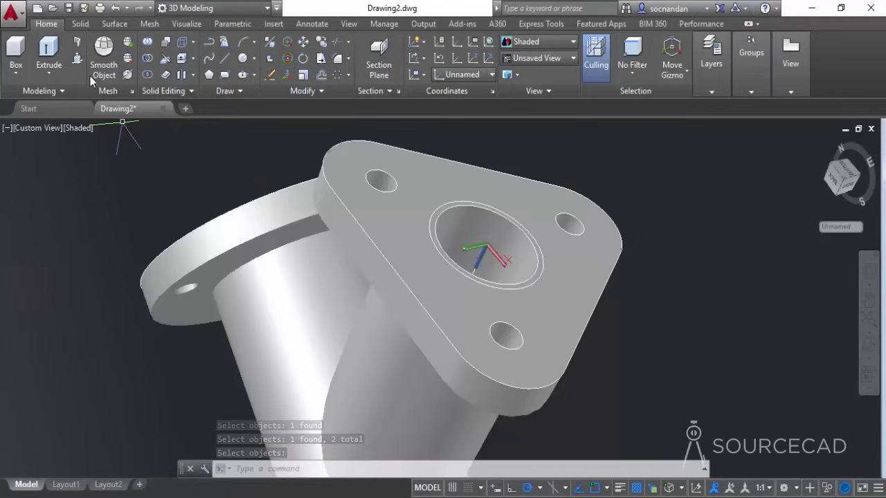
pyautogui.click(77, 59)
pyautogui.scroll(2, 439, 295)
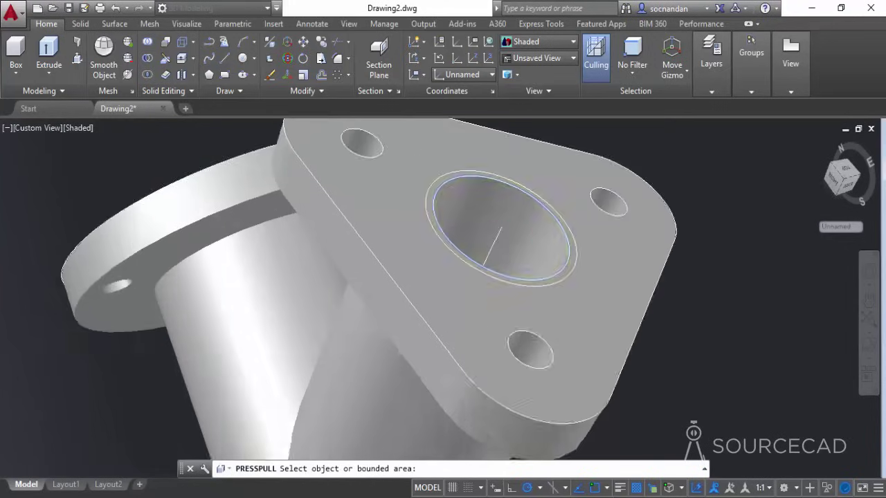
# Press-pull the ring around the branch bore on the plate face by 8 units.
pyautogui.scroll(3, 447, 200)
pyautogui.scroll(-2, 486, 200)
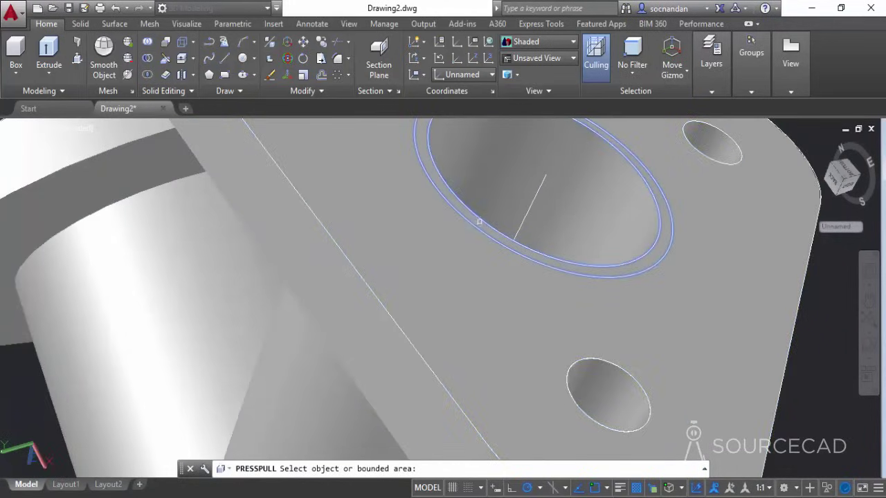
pyautogui.scroll(3, 479, 221)
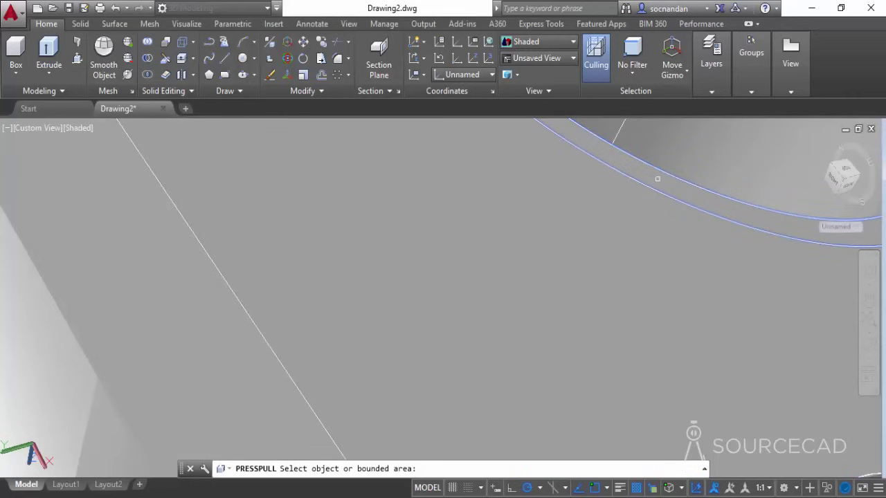
pyautogui.click(657, 179)
pyautogui.scroll(-5, 466, 313)
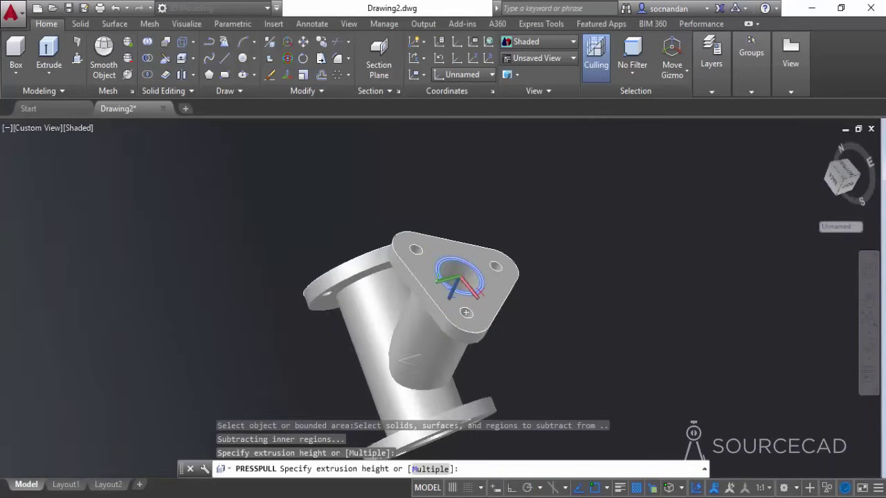
pyautogui.keyDown('shift'); pyautogui.moveTo(292, 405); pyautogui.dragTo(315, 350, button='middle'); pyautogui.keyUp('shift')
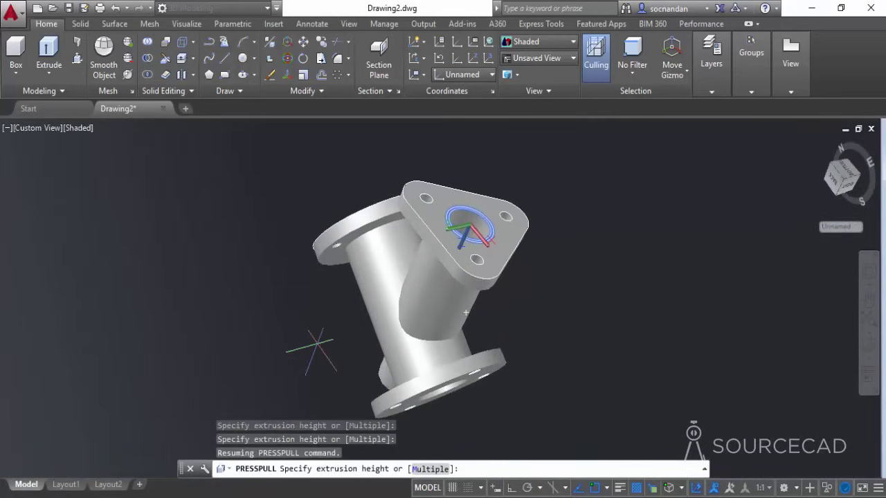
pyautogui.write('8')
pyautogui.press('Return')
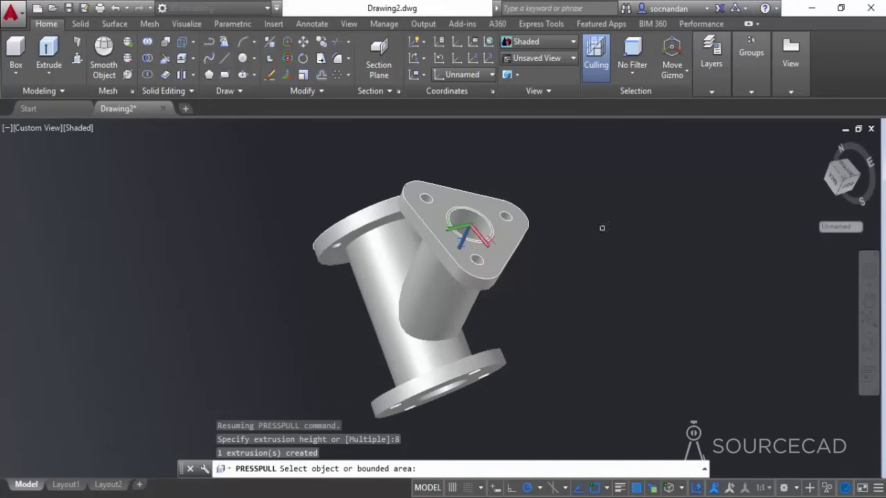
pyautogui.press('Escape')
pyautogui.click(868, 343)
pyautogui.scroll(4, 504, 177)
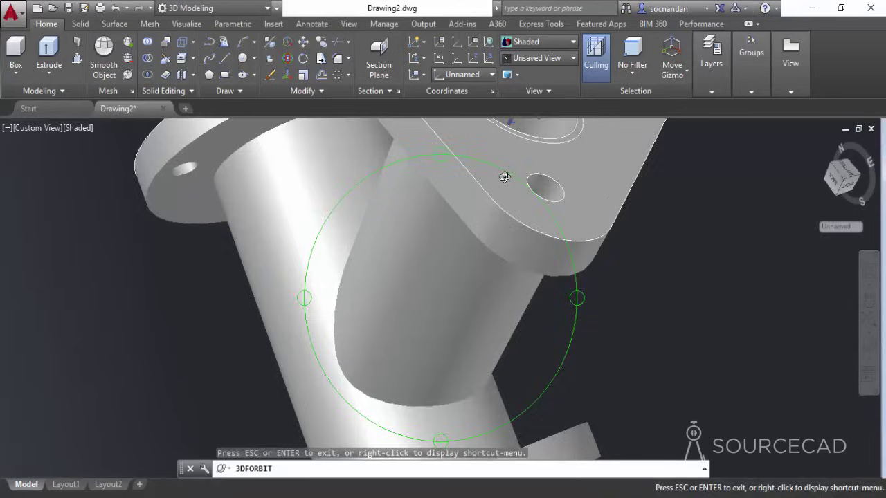
# Subtract the inner cylinder ring from the triangular flange solid so the bore passes through.
pyautogui.scroll(-4, 505, 177)
pyautogui.rightClick(471, 209)
pyautogui.click(481, 216)
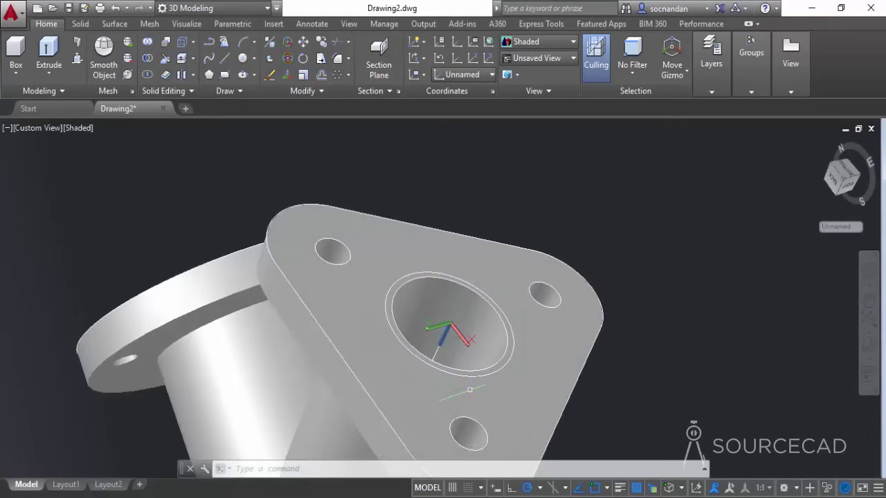
pyautogui.click(147, 59)
pyautogui.click(263, 362)
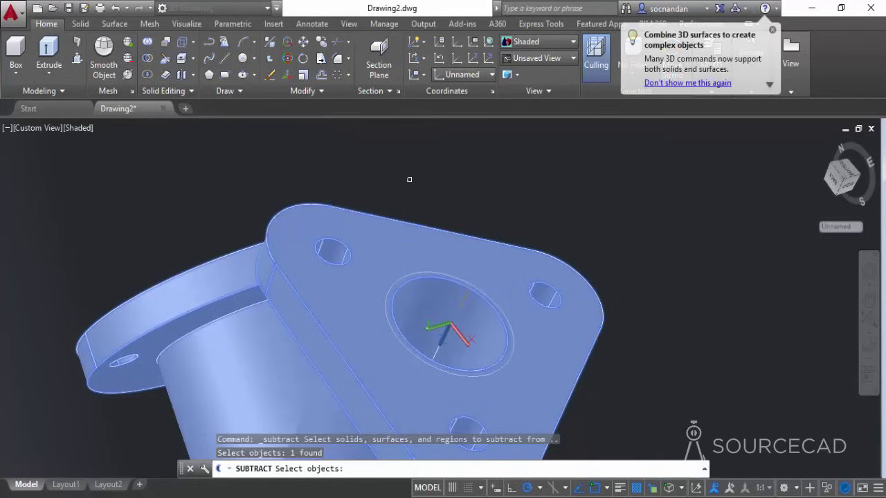
pyautogui.press('Return')
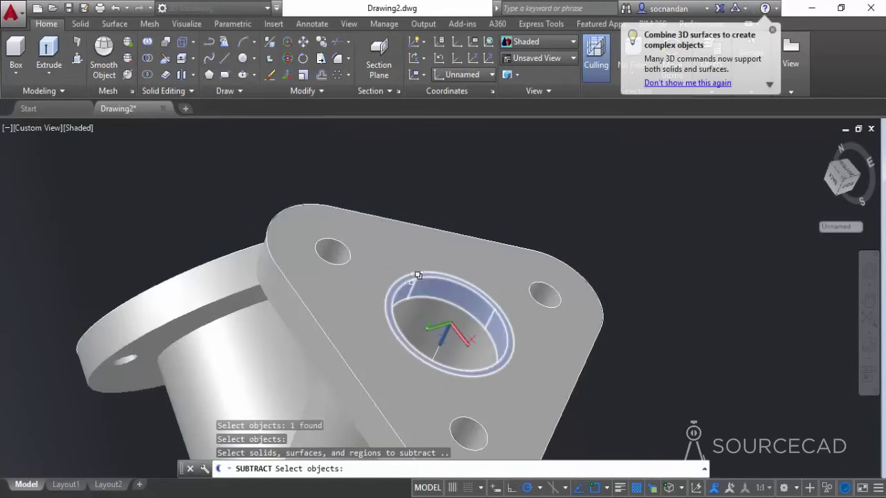
pyautogui.click(410, 274)
pyautogui.click(442, 332)
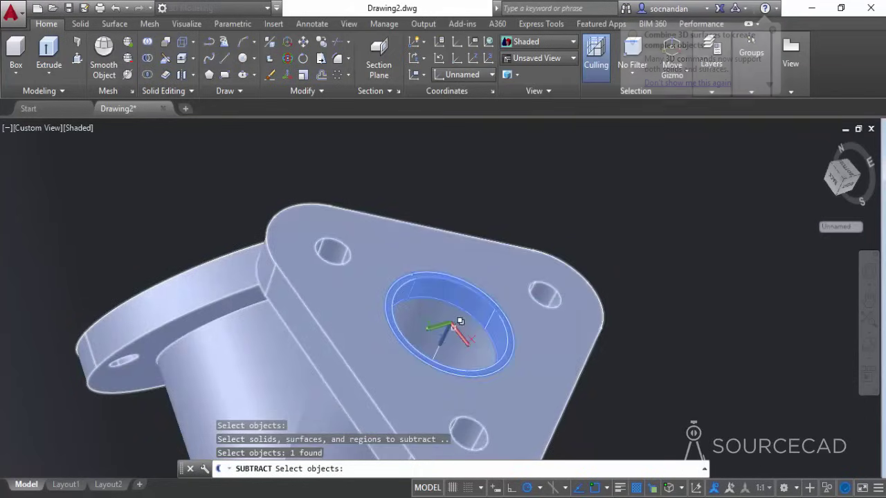
pyautogui.press('Return')
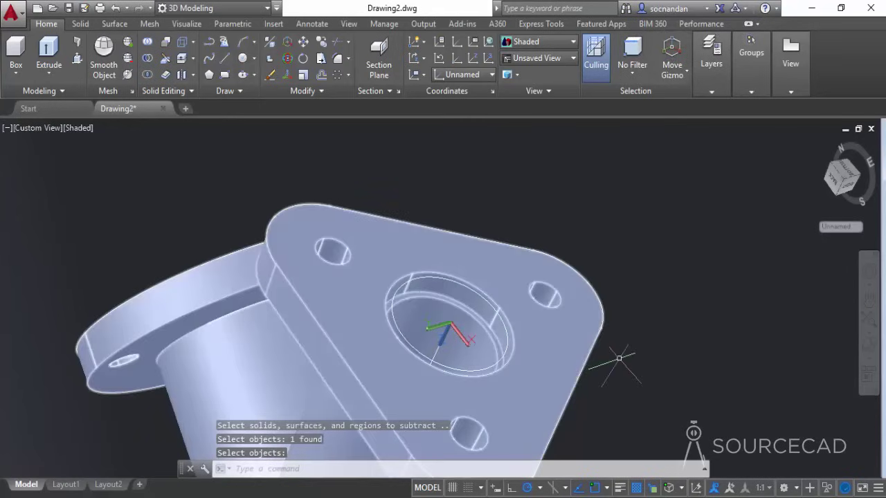
# Orbit and zoom the model to show its Y shape.
pyautogui.click(870, 344)
pyautogui.moveTo(489, 251); pyautogui.dragTo(514, 270)
pyautogui.scroll(-3, 514, 270)
pyautogui.moveTo(451, 229); pyautogui.dragTo(452, 254)
pyautogui.scroll(-3, 396, 332)
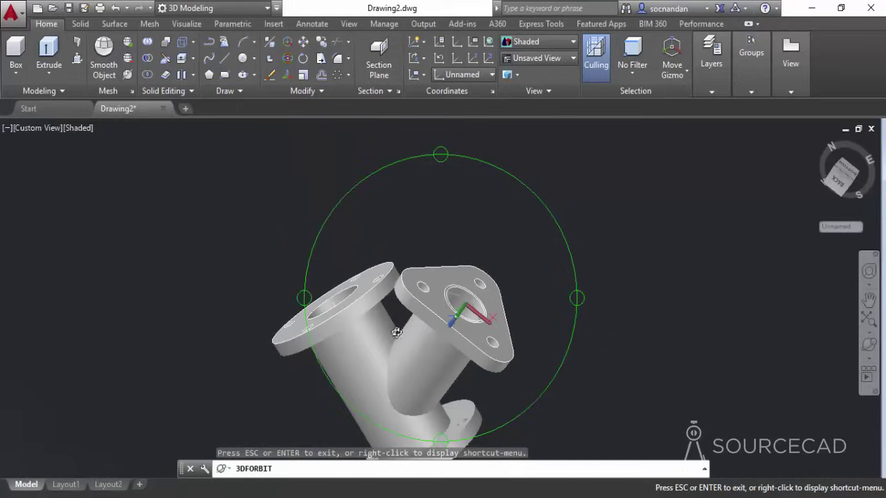
# Orbit the fitting, then switch the viewport via 2D Wireframe to the Hidden visual style.
pyautogui.moveTo(423, 332); pyautogui.dragTo(465, 212)
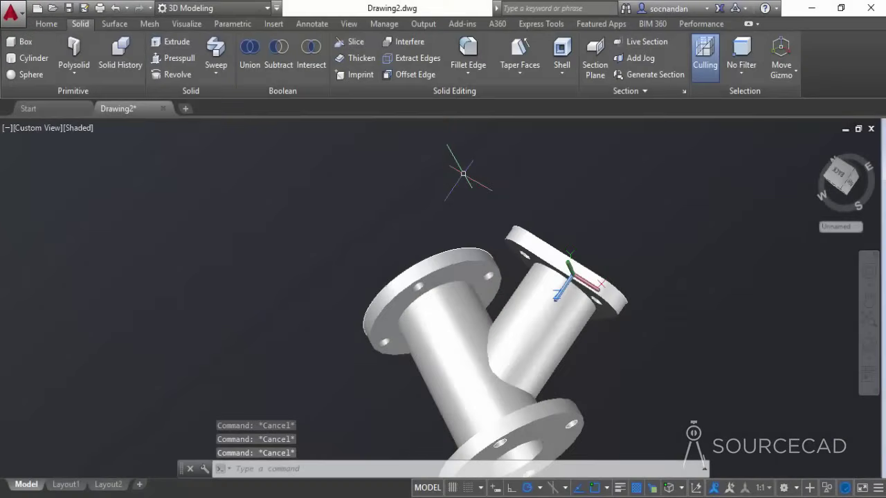
pyautogui.click(78, 128)
pyautogui.click(96, 164)
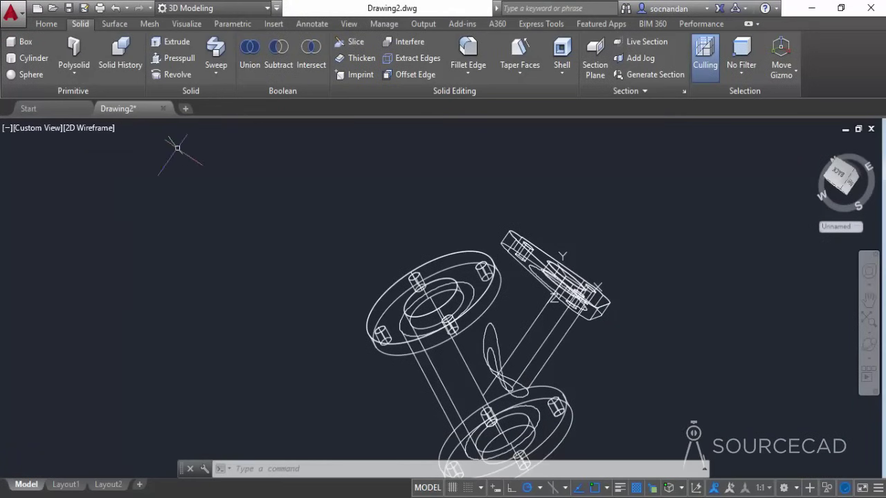
pyautogui.click(106, 130)
pyautogui.click(141, 193)
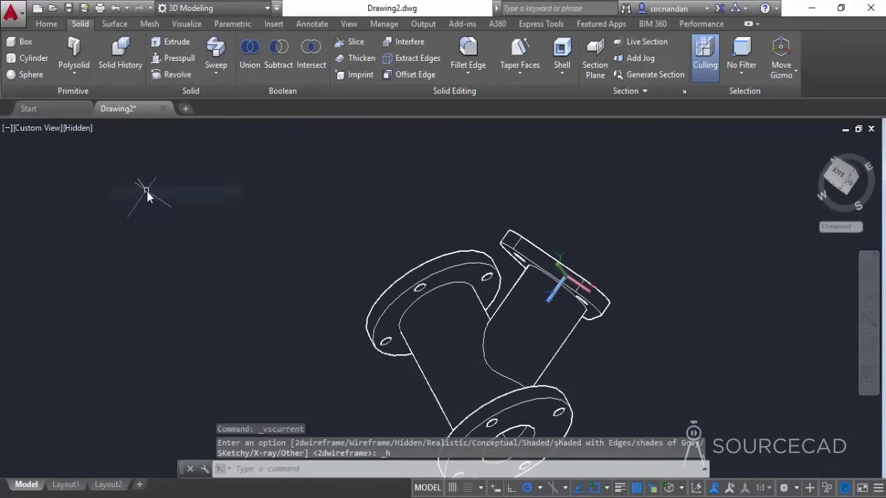
# Fillet the top flange's inner circular edge with a 4-unit radius.
pyautogui.click(465, 62)
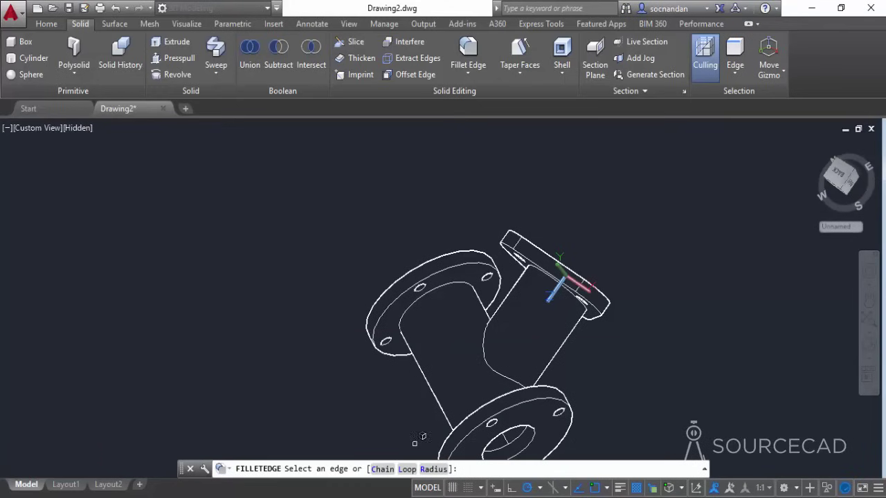
pyautogui.click(433, 469)
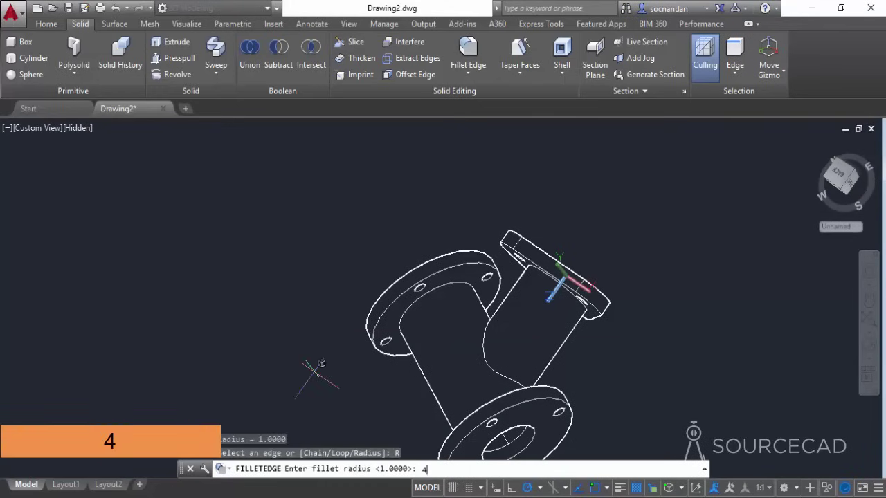
pyautogui.press('Return')
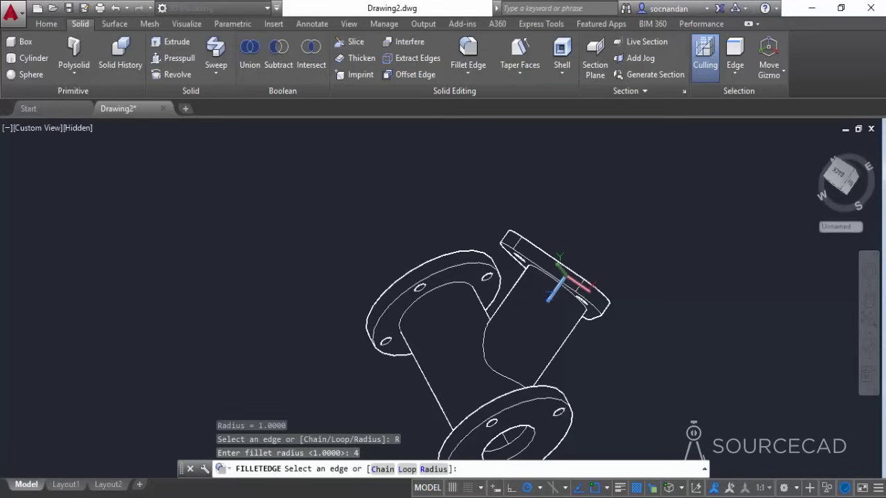
pyautogui.click(408, 304)
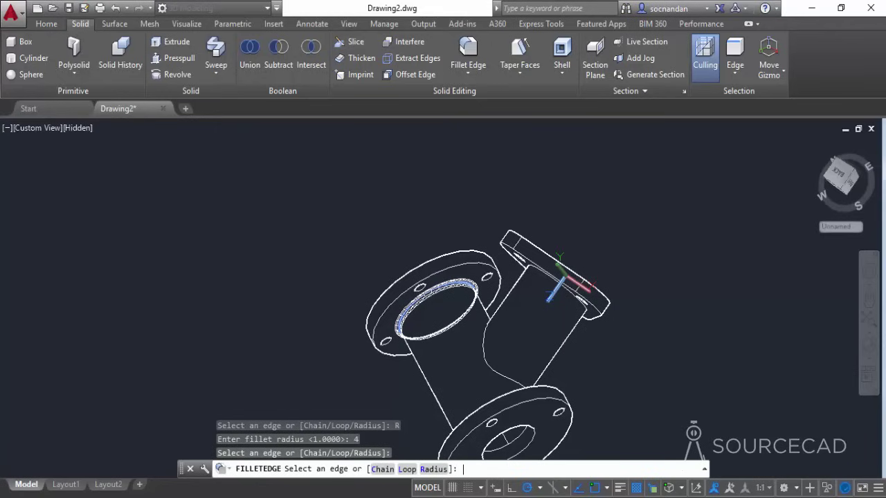
pyautogui.press('Return')
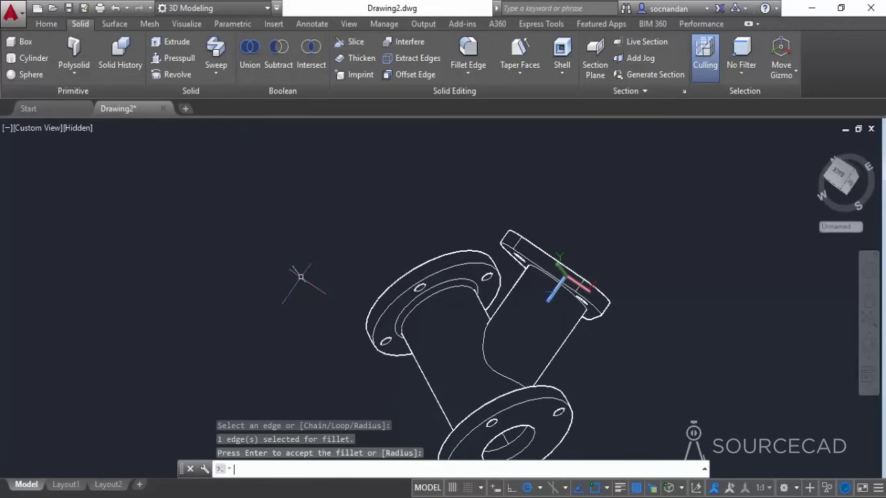
# Turn the model and select the bottom flange's inner circular edge for a 4-unit fillet.
pyautogui.click(867, 348)
pyautogui.moveTo(515, 308); pyautogui.dragTo(322, 267)
pyautogui.rightClick(322, 267)
pyautogui.click(346, 12)
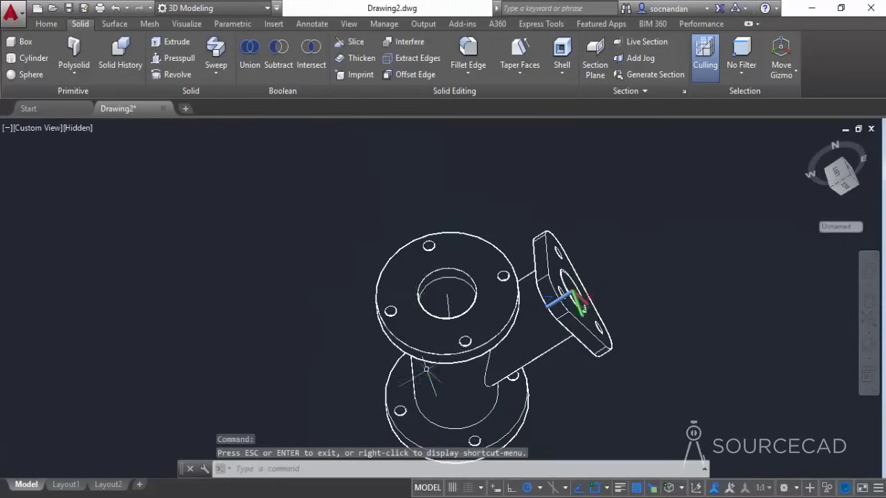
pyautogui.moveTo(426, 408); pyautogui.dragTo(409, 349, button='middle')
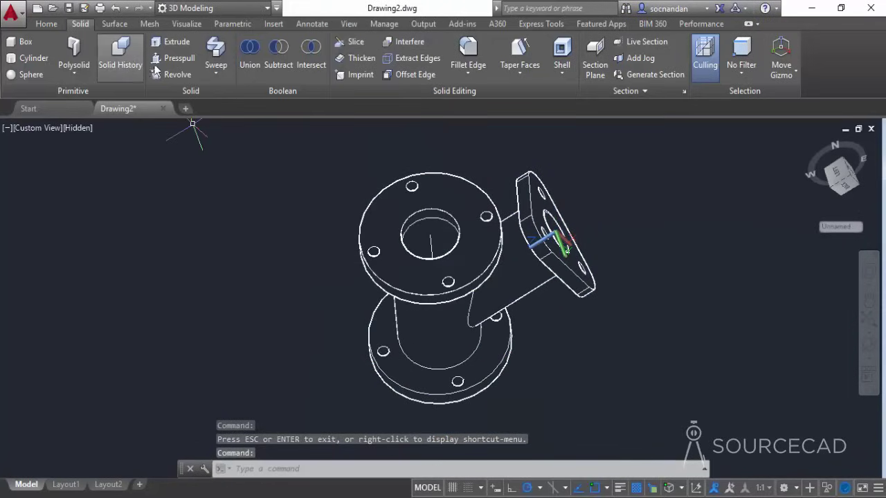
pyautogui.click(470, 49)
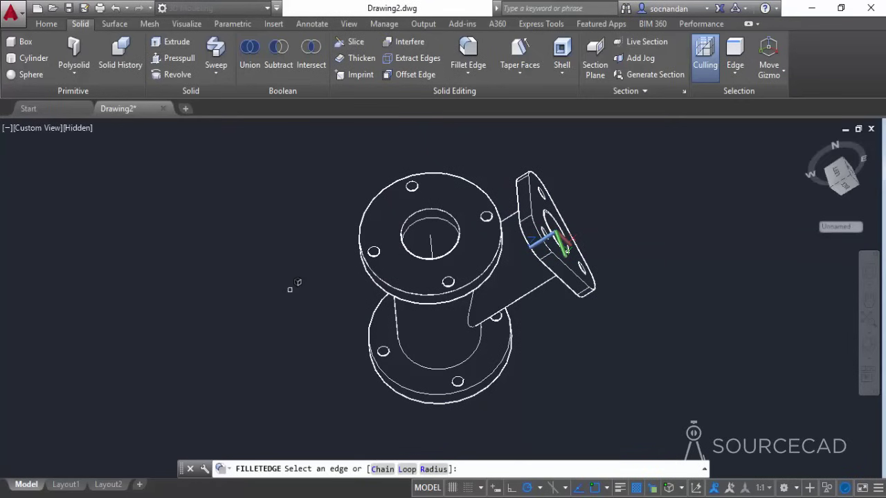
pyautogui.write('R')
pyautogui.press('Return')
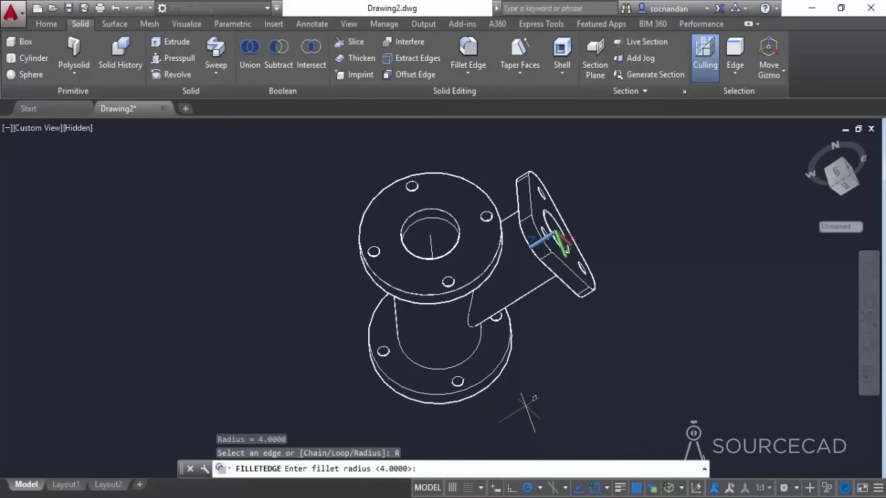
pyautogui.press('Return')
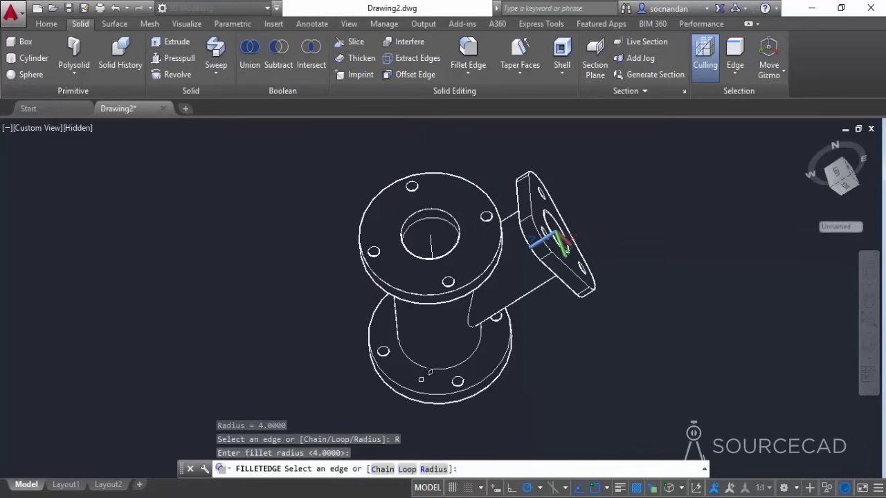
pyautogui.click(432, 360)
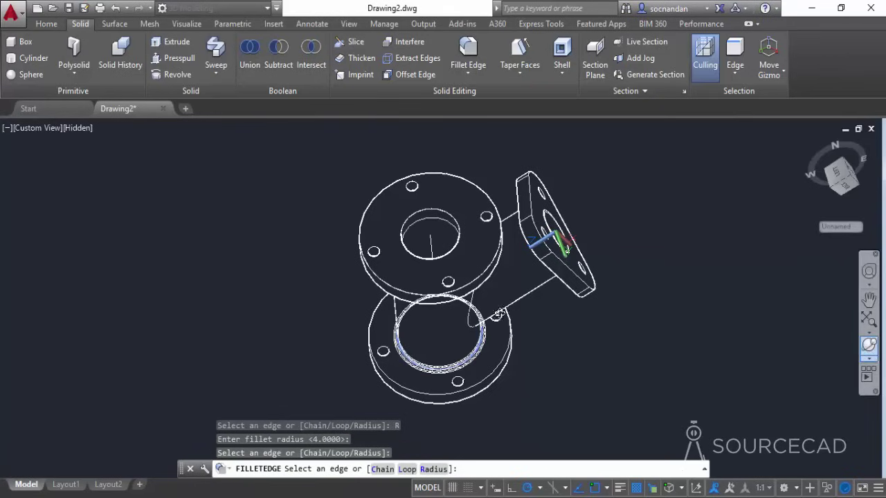
# Add the branch's circular inner edge to the 4-unit fillet and apply it.
pyautogui.click(868, 344)
pyautogui.moveTo(530, 247); pyautogui.dragTo(512, 229)
pyautogui.moveTo(542, 191); pyautogui.dragTo(477, 277)
pyautogui.rightClick(351, 192)
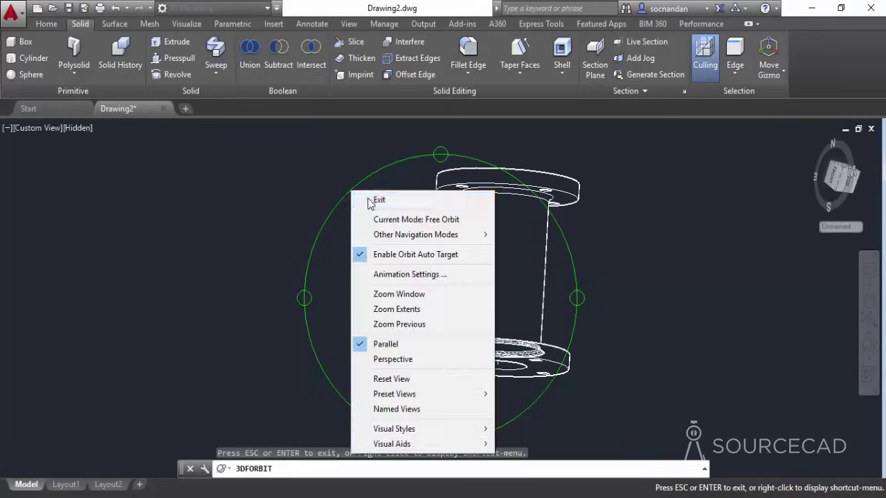
pyautogui.click(373, 200)
pyautogui.click(413, 237)
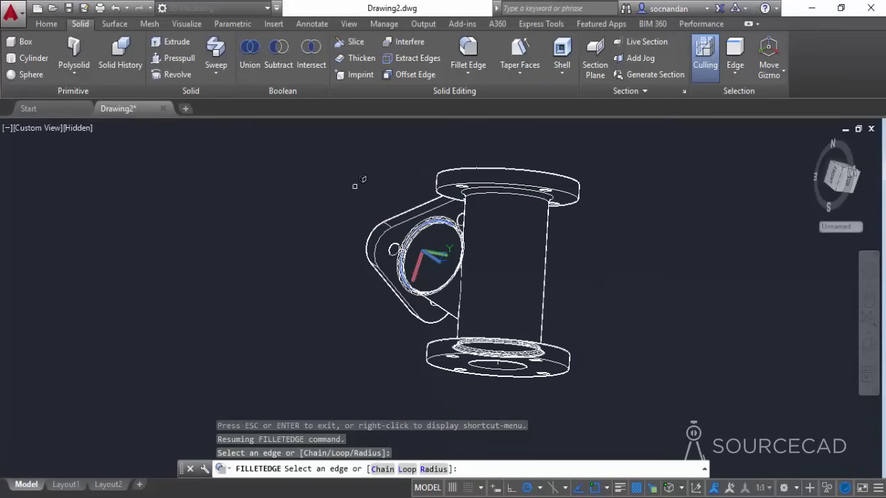
pyautogui.press('Return')
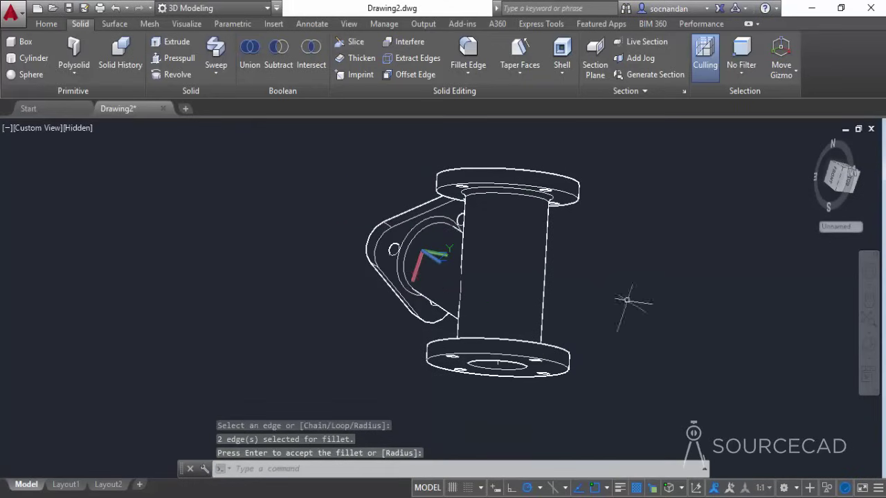
# Switch the viewport visual style to Shaded to display the finished filleted fitting.
pyautogui.click(79, 128)
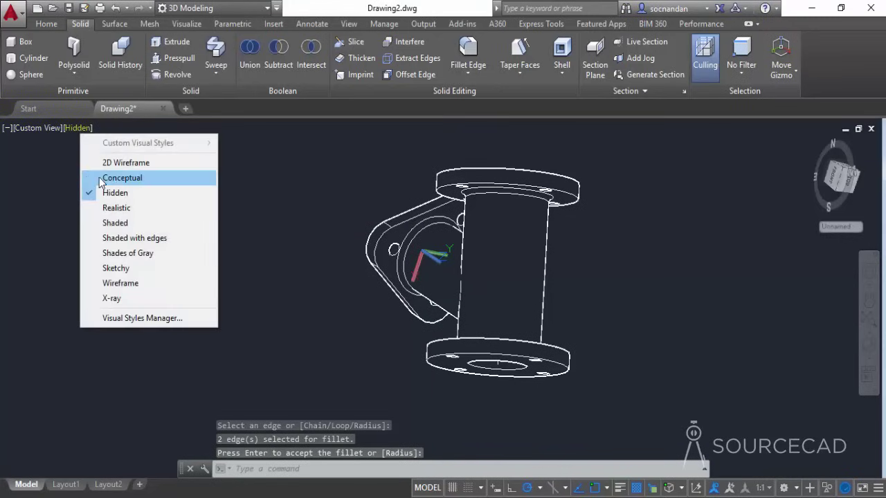
pyautogui.click(115, 223)
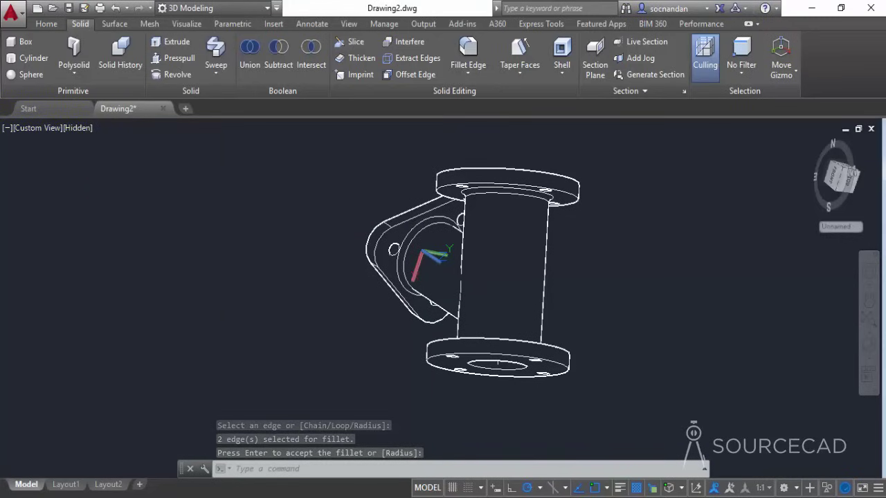